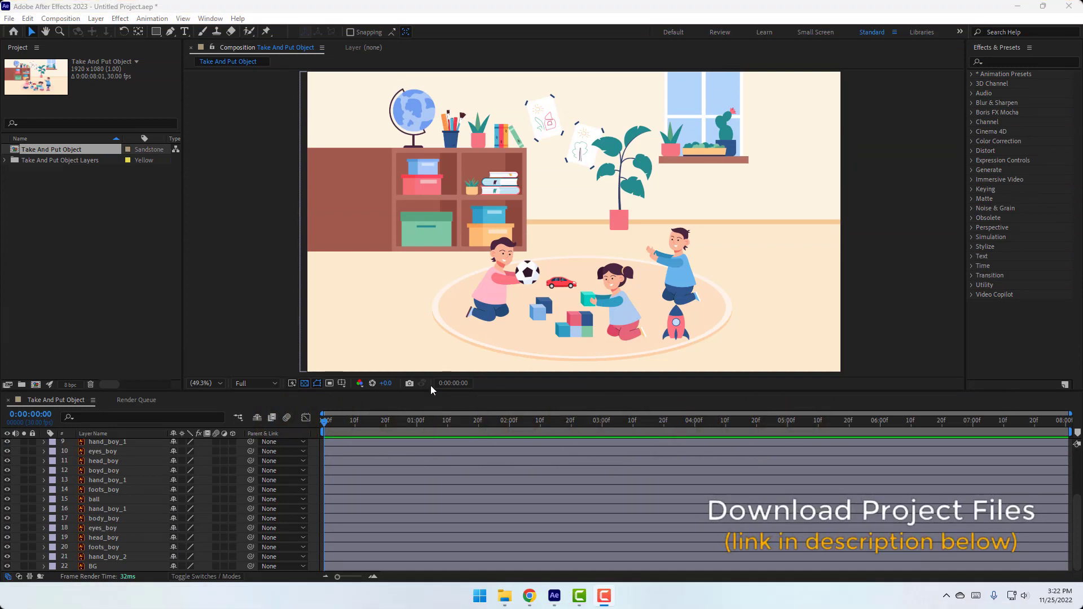
Lock the BG layer and hide the ball layer.
click(110, 400)
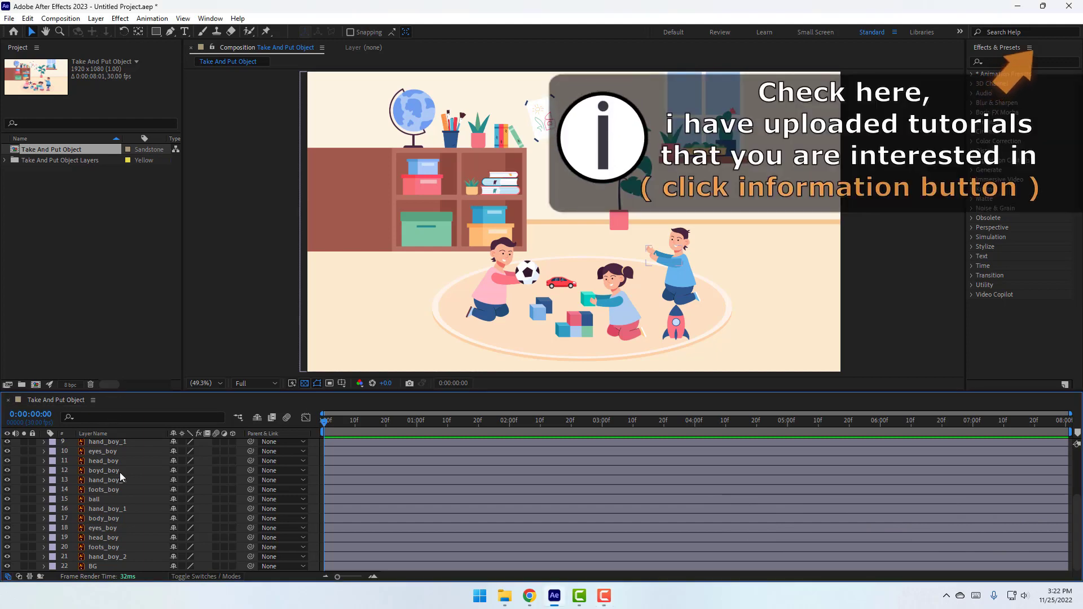
click(90, 568)
click(32, 566)
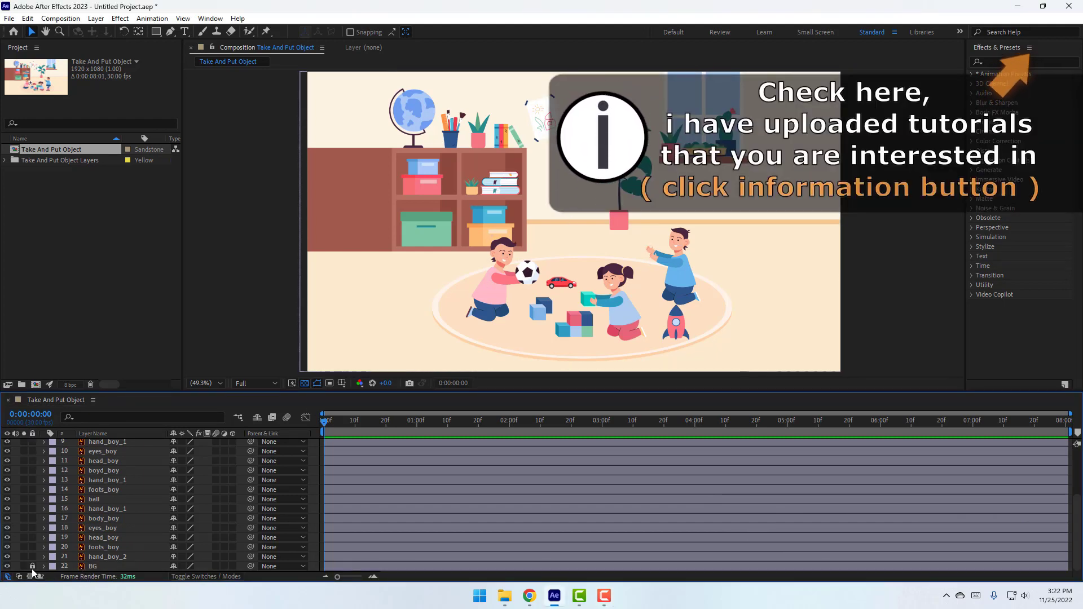
click(94, 500)
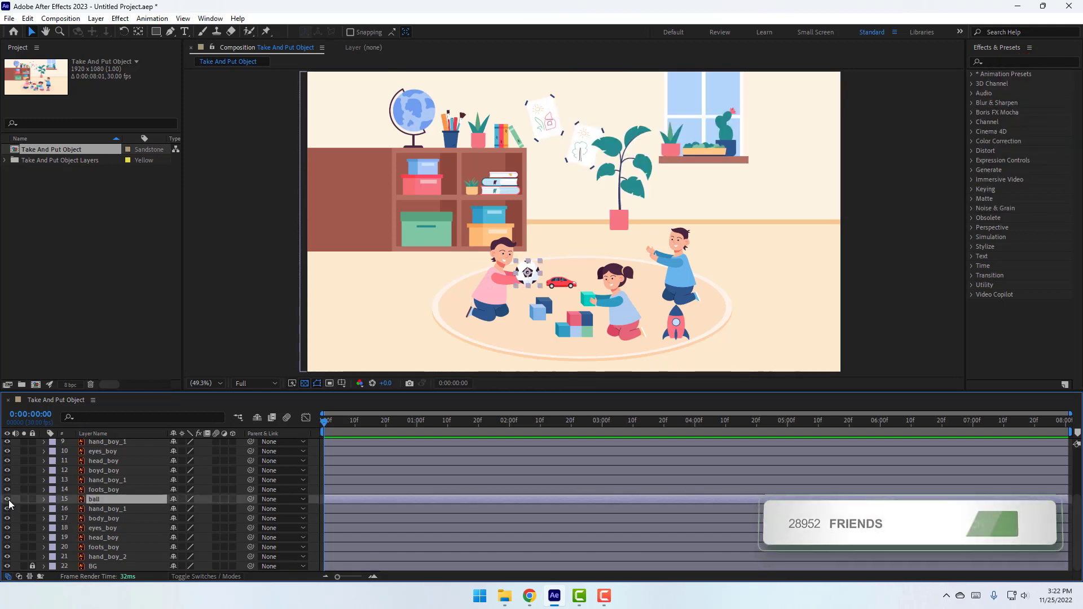
click(7, 501)
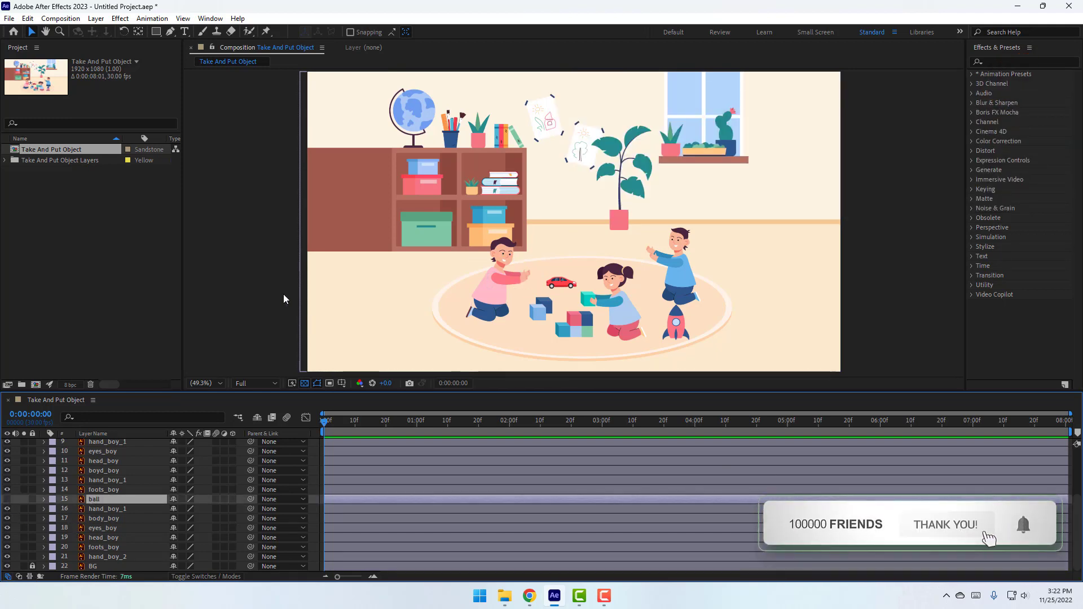
click(282, 313)
Select all body-part layers of the boy in the pink shirt and set their label colour to Red.
drag(418, 193, 523, 334)
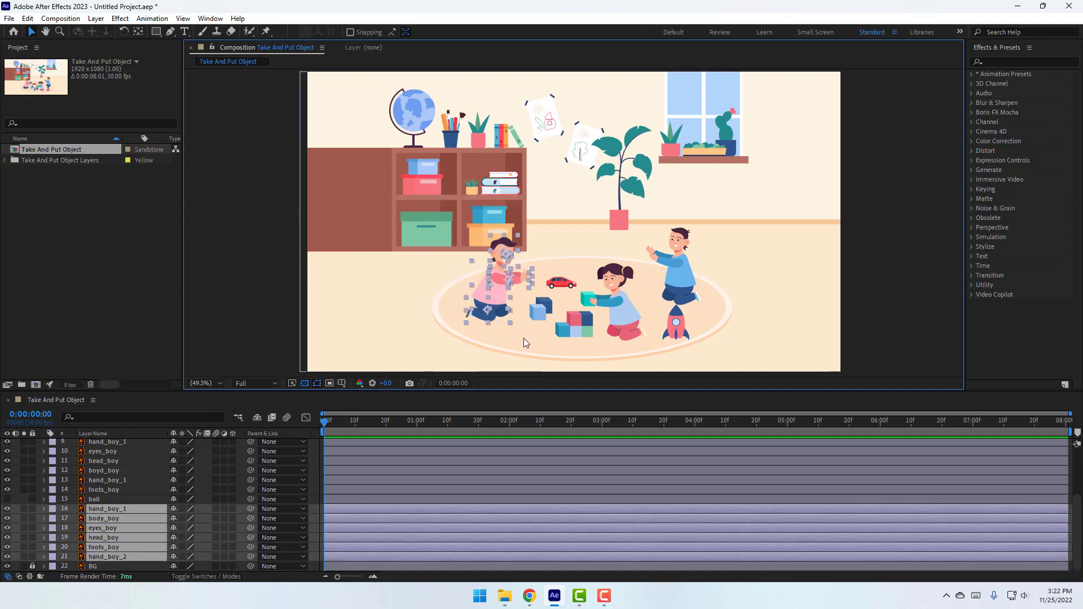
click(8, 510)
click(8, 511)
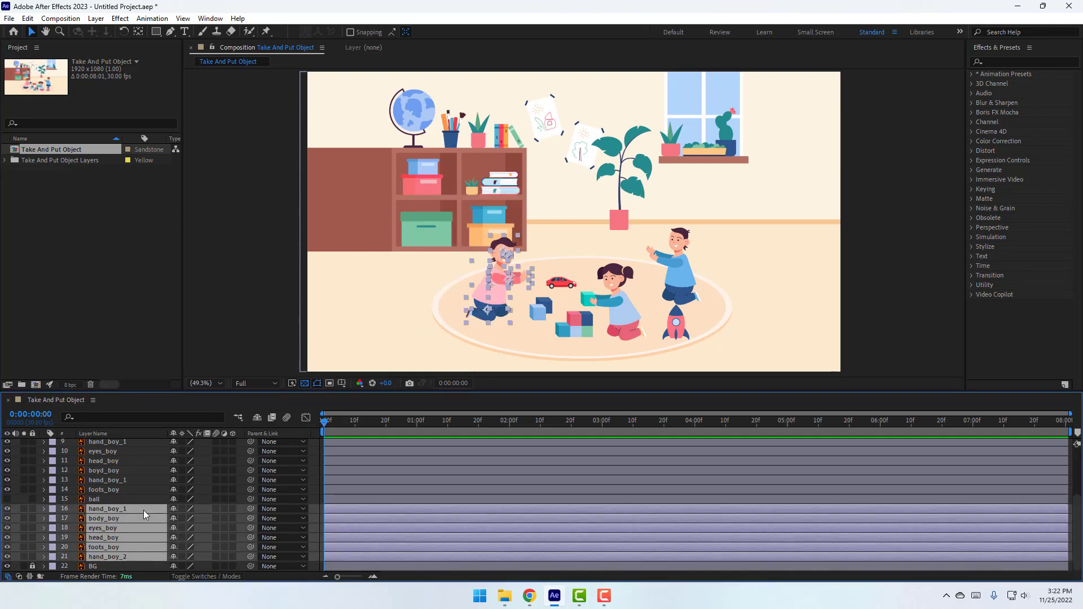
click(52, 510)
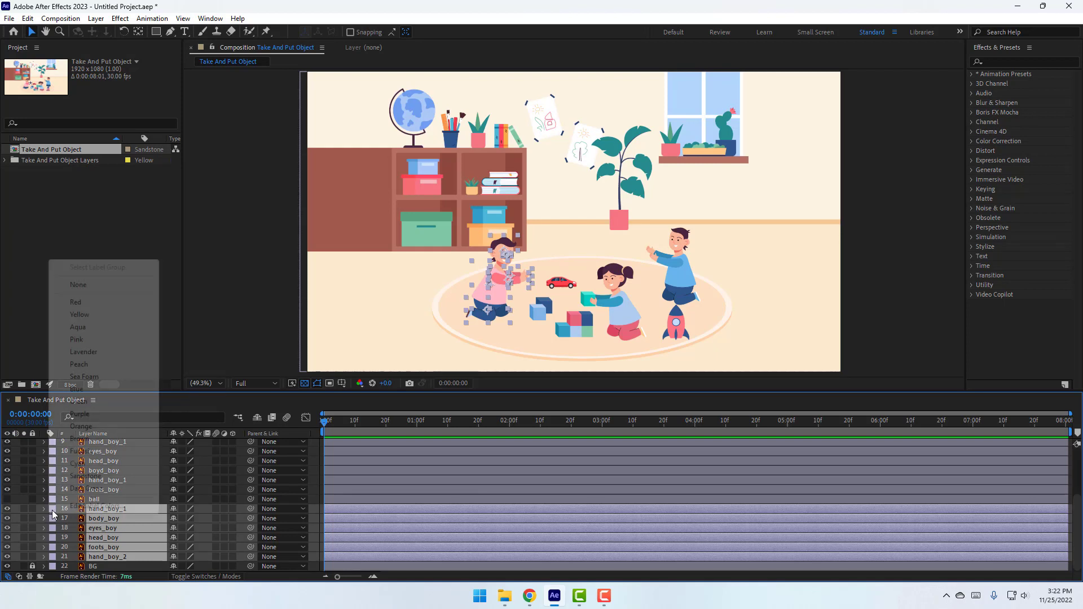
click(129, 303)
Select all body-part layers of the boy in the blue shirt and set their label colour to Yellow.
drag(741, 191, 653, 319)
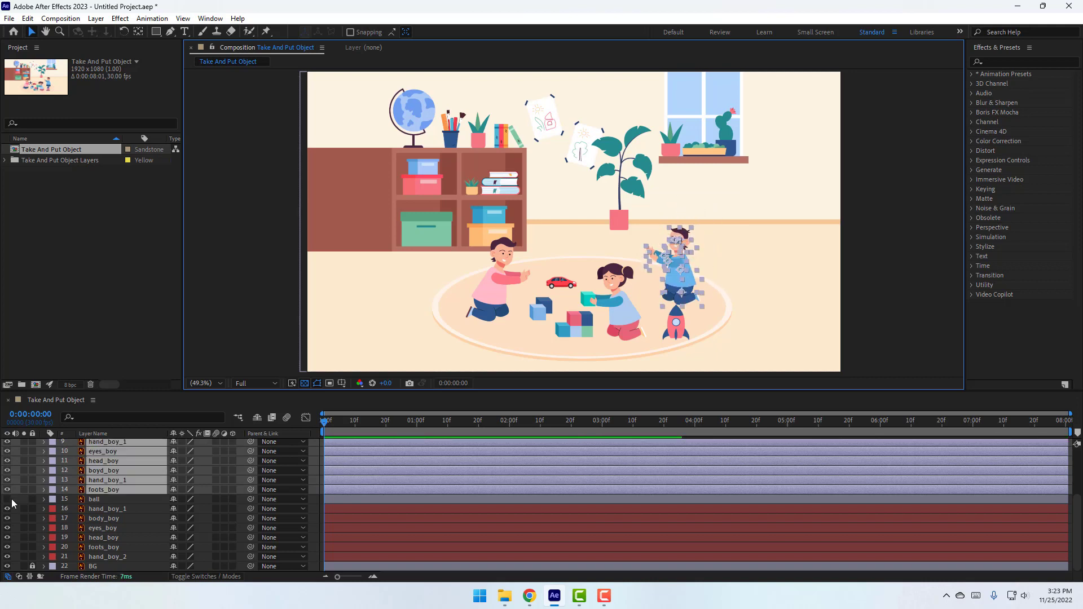
scroll(67, 516, up, 1)
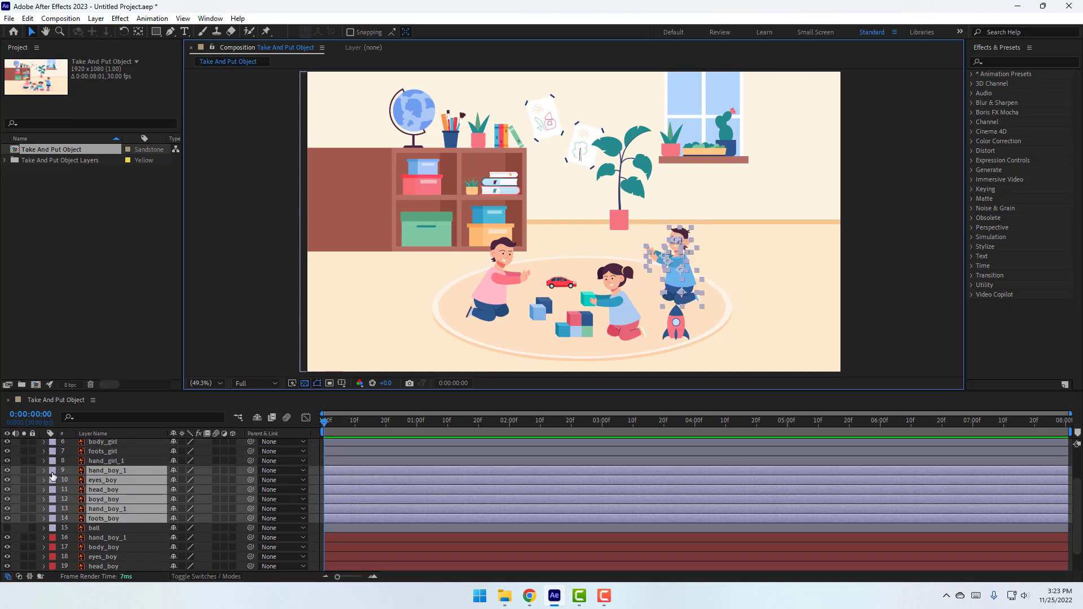
click(52, 475)
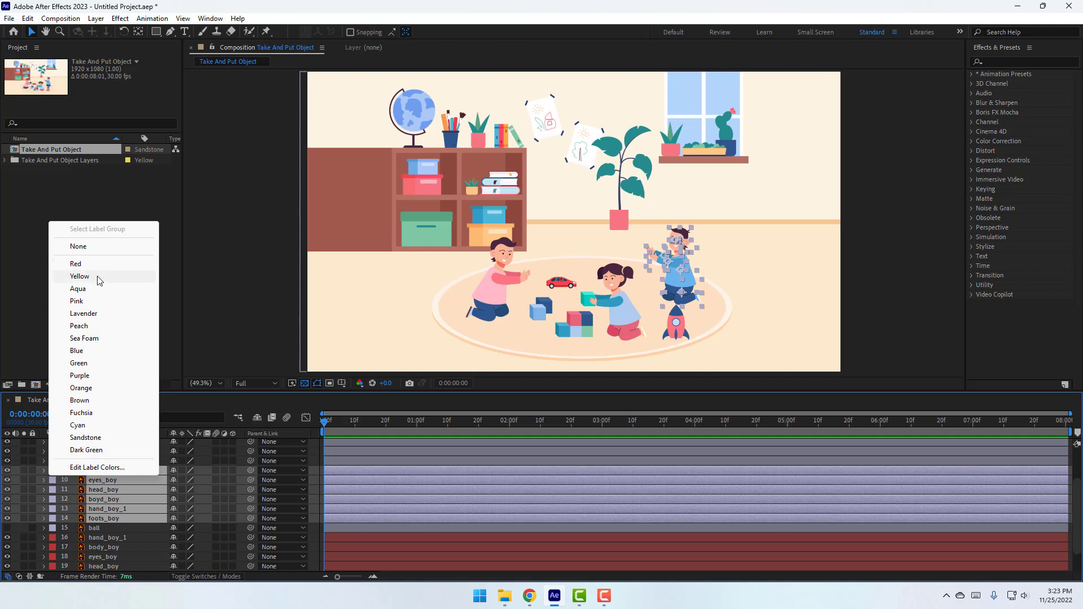
click(79, 275)
click(906, 258)
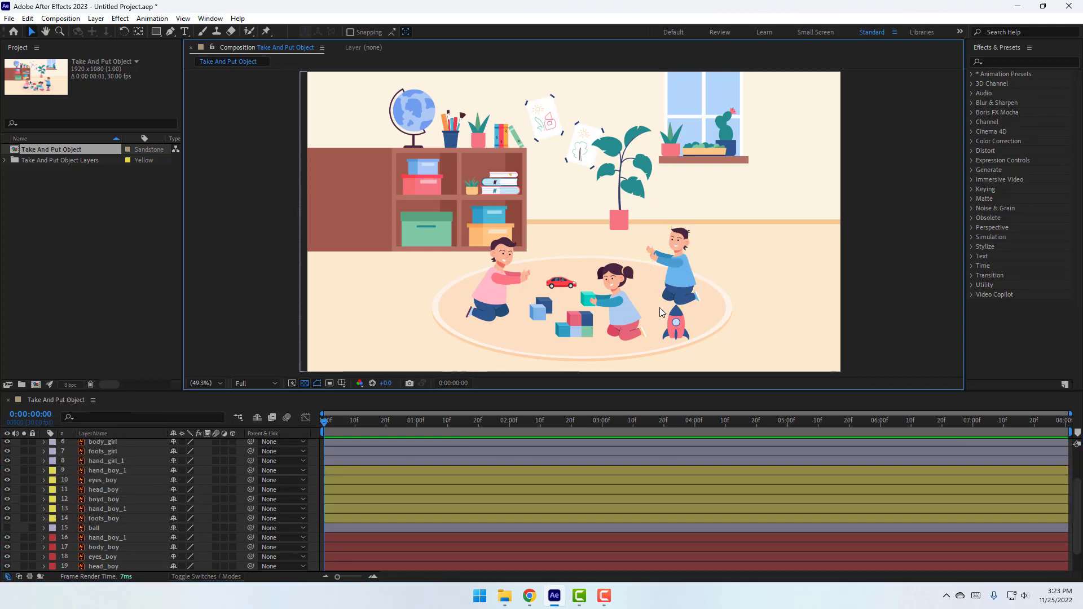
Hide the single cube layer that the girl is holding.
scroll(124, 532, up, 3)
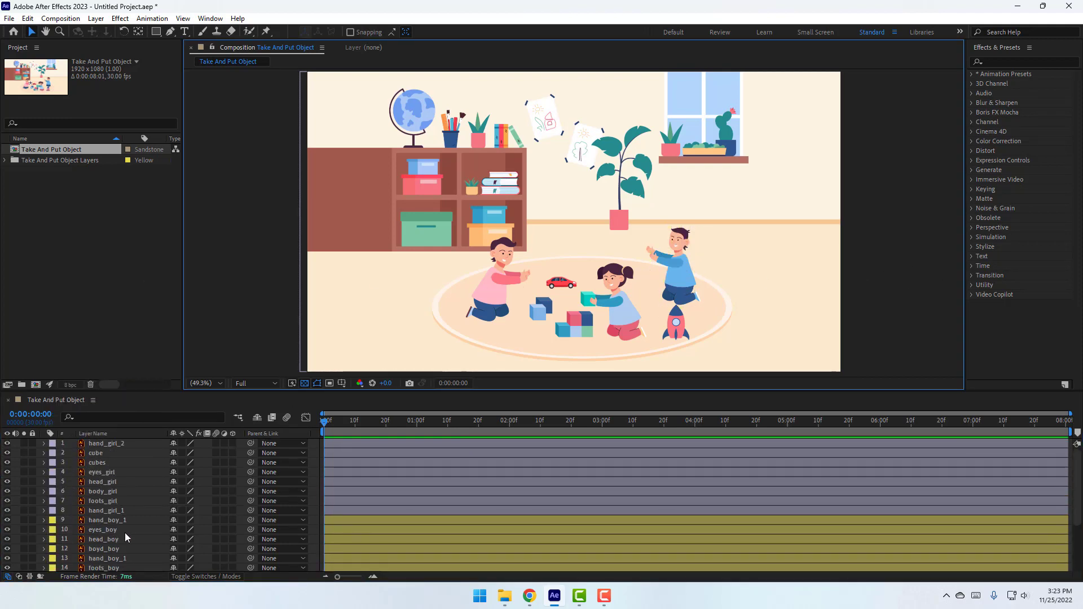
click(585, 303)
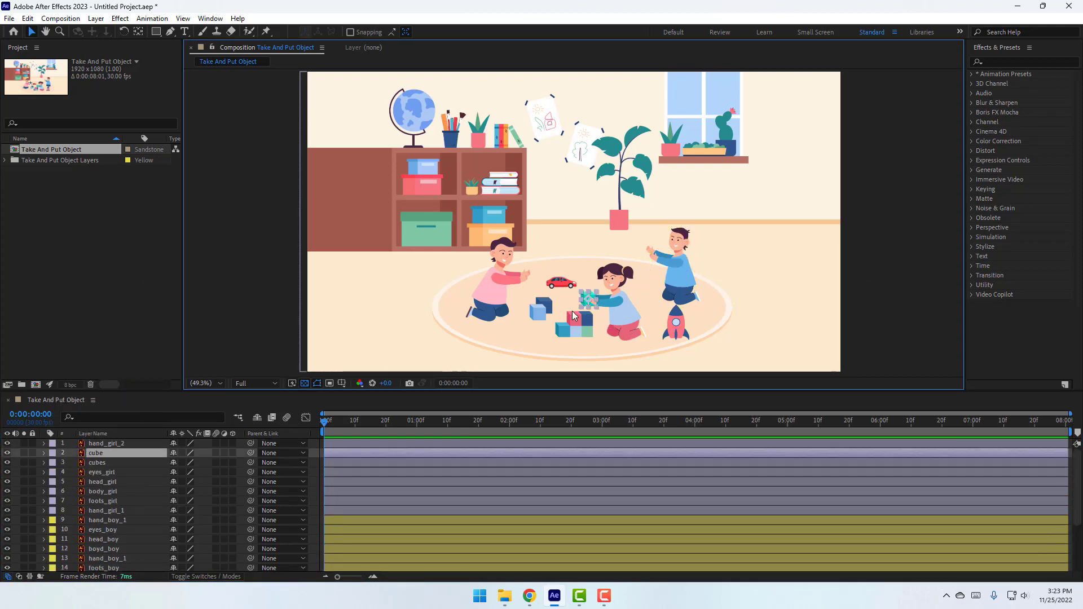
click(6, 454)
Set the label colour of the girl's body-part layers to Blue, leaving the cubes layer out of the selection.
drag(586, 251, 639, 339)
key(space)
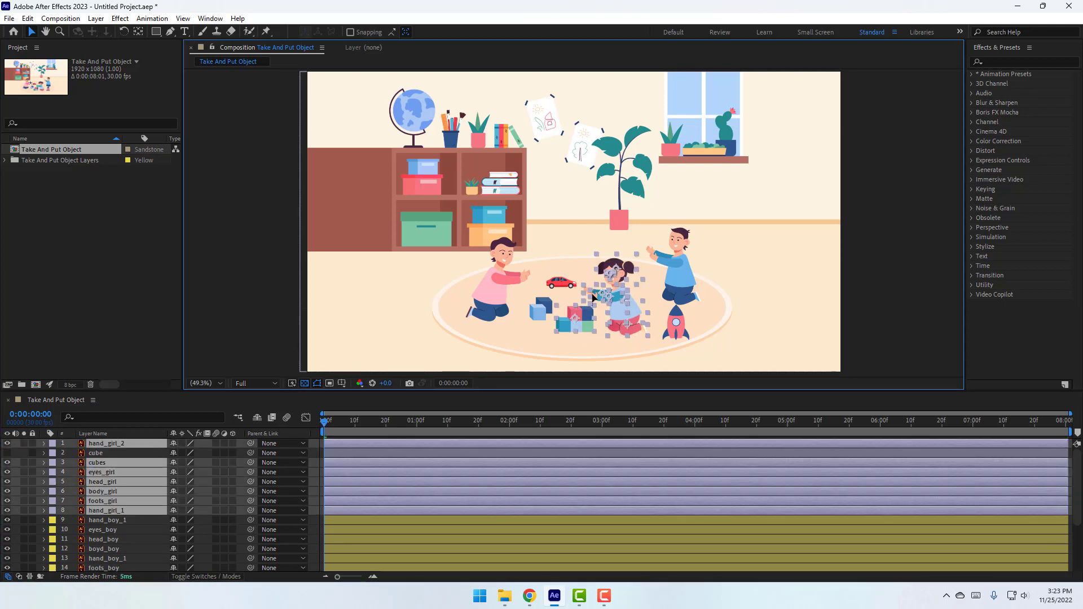
key(space)
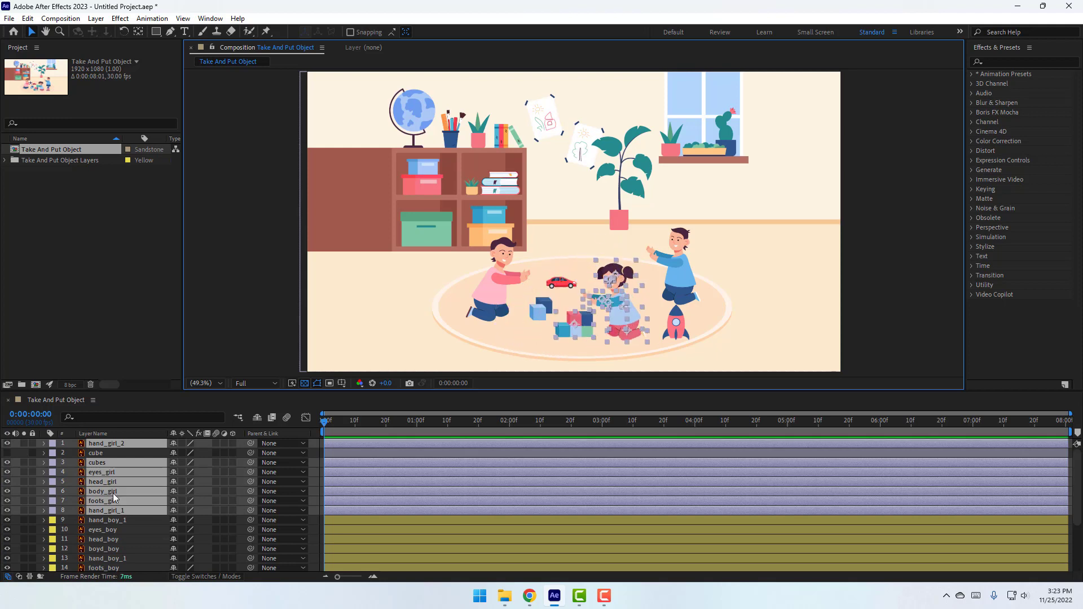
ctrl+click(101, 463)
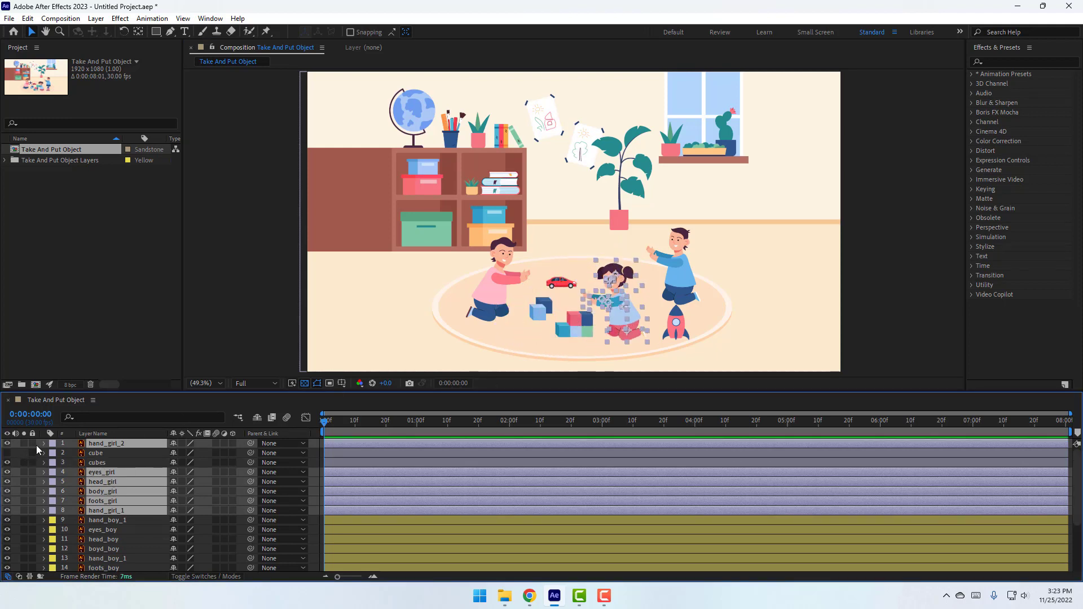
click(51, 444)
click(81, 320)
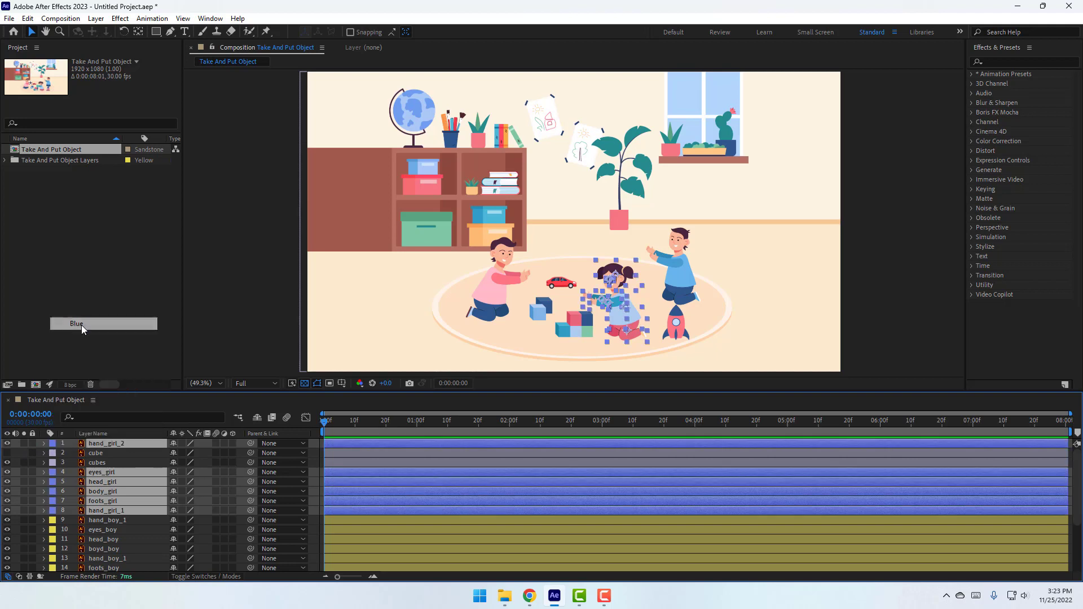
click(232, 293)
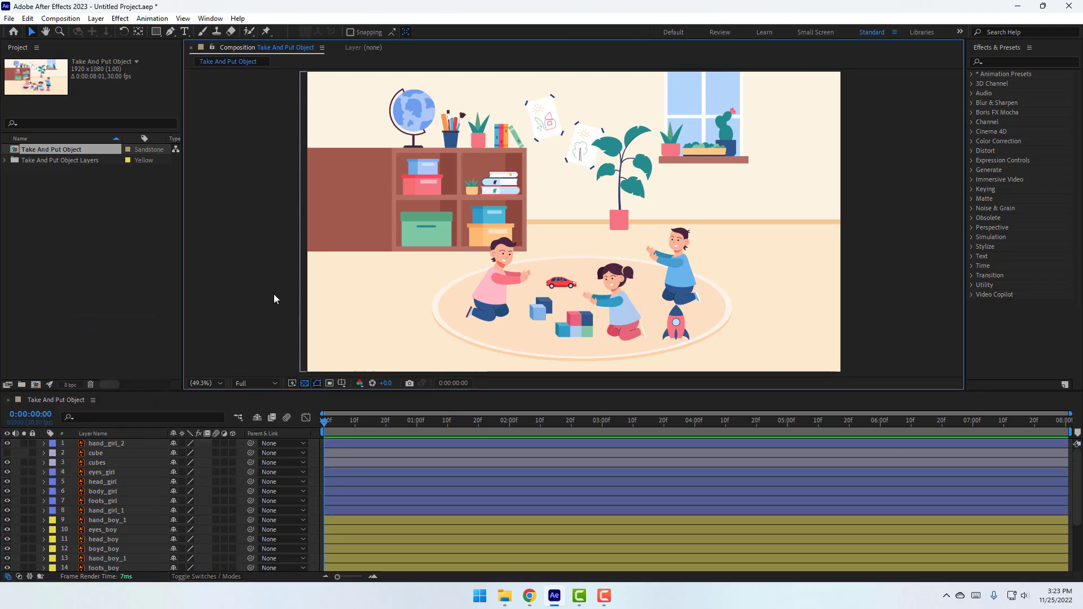
Move the anchor point of the pink-shirted boy's front arm, hand_boy_1, to his shoulder.
click(512, 286)
key(/)
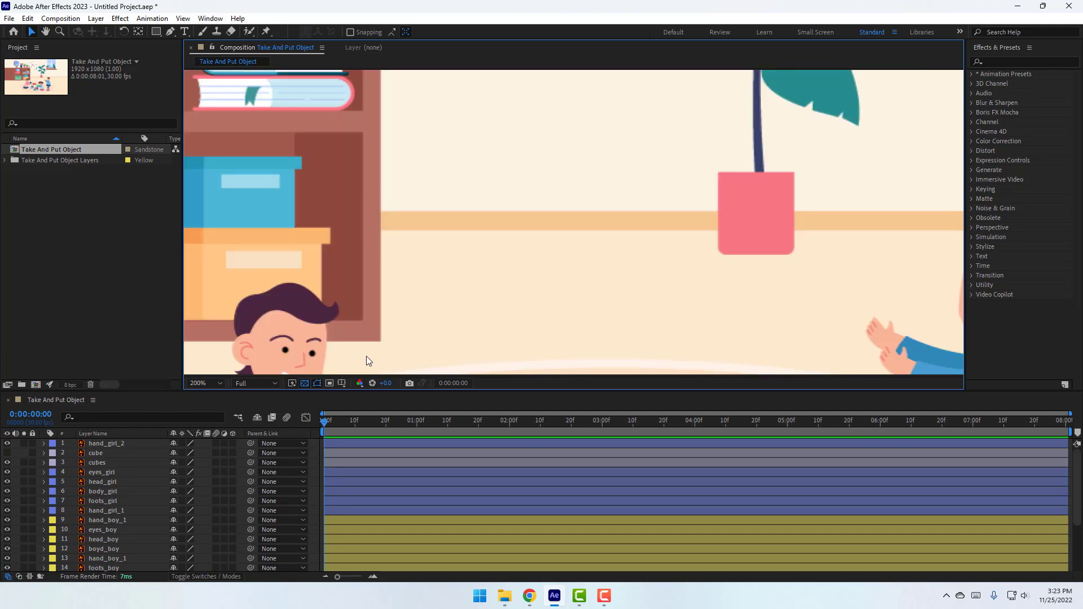
key(space)
drag(368, 358, 479, 141)
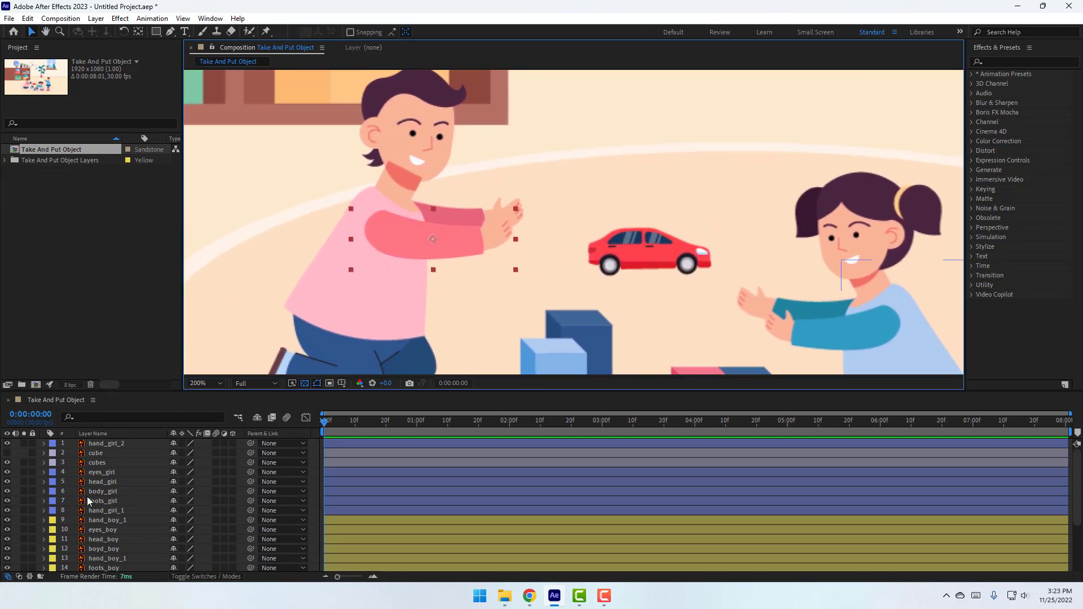
scroll(152, 503, down, 3)
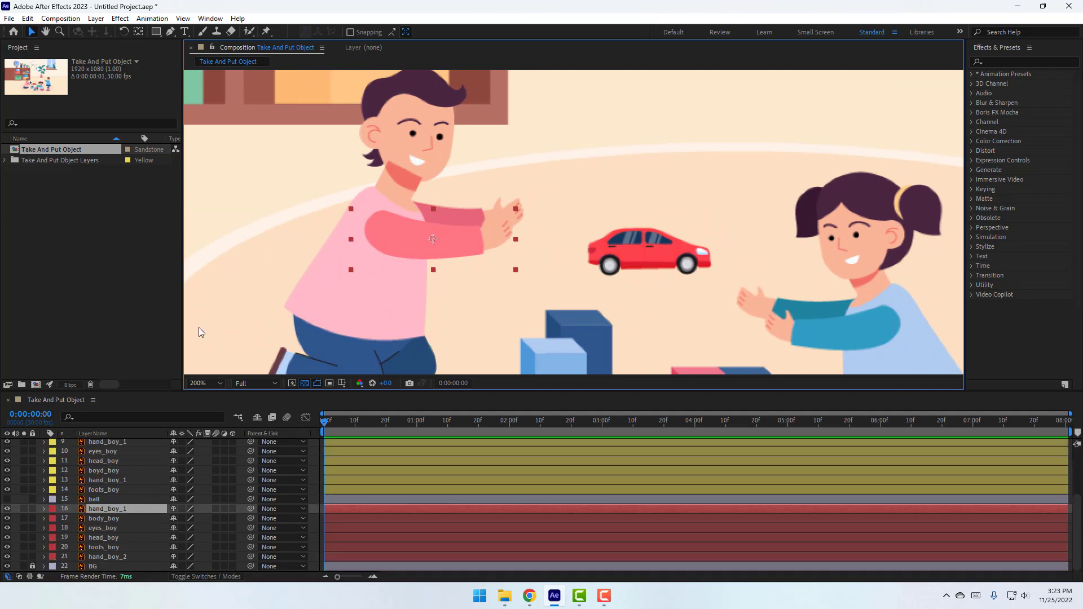
click(138, 31)
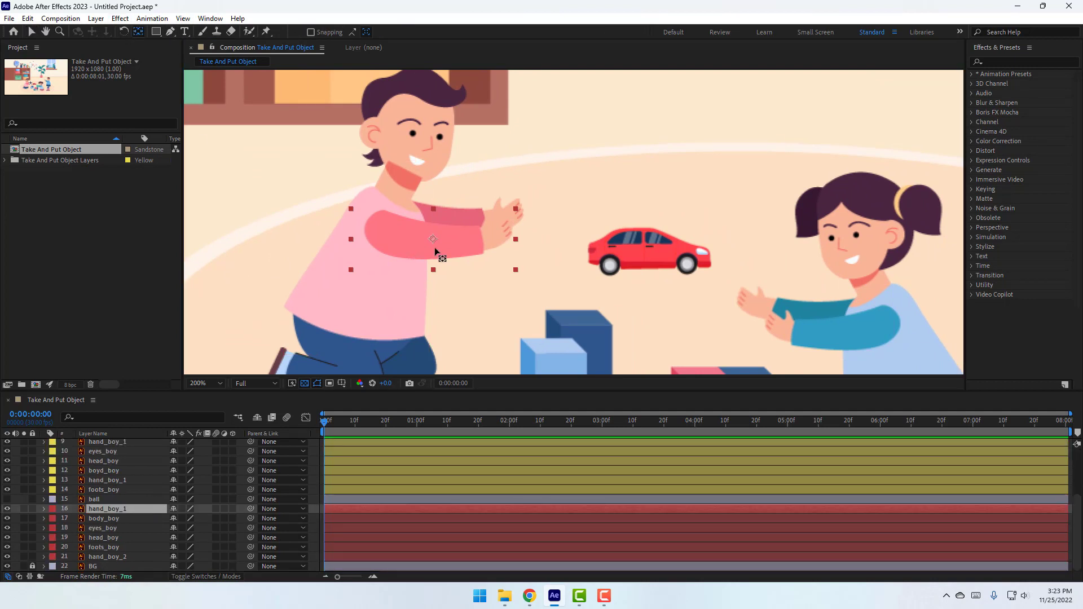
drag(432, 239, 397, 233)
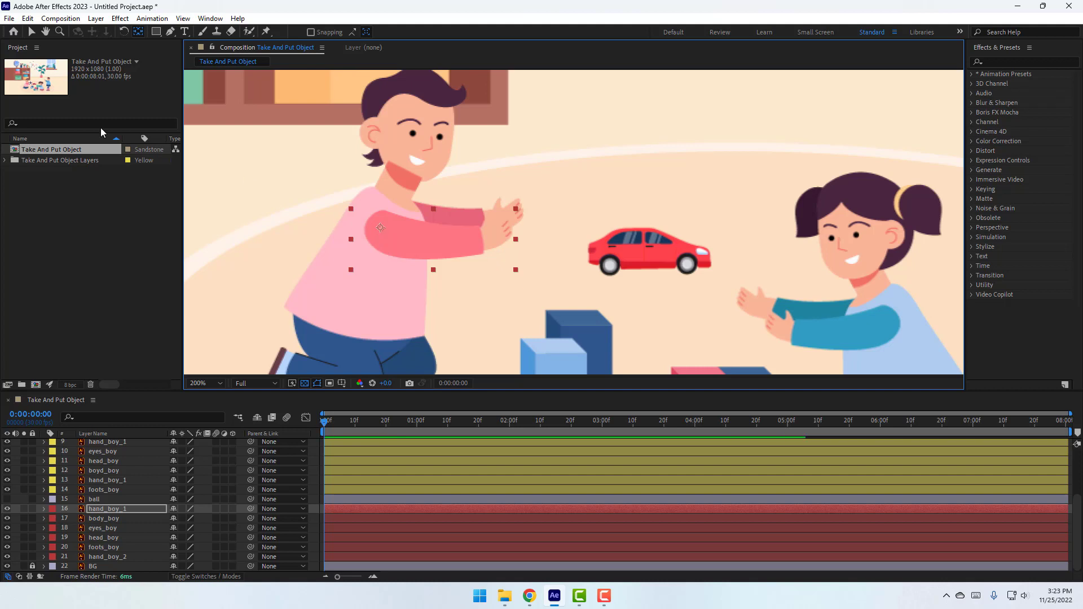
click(31, 32)
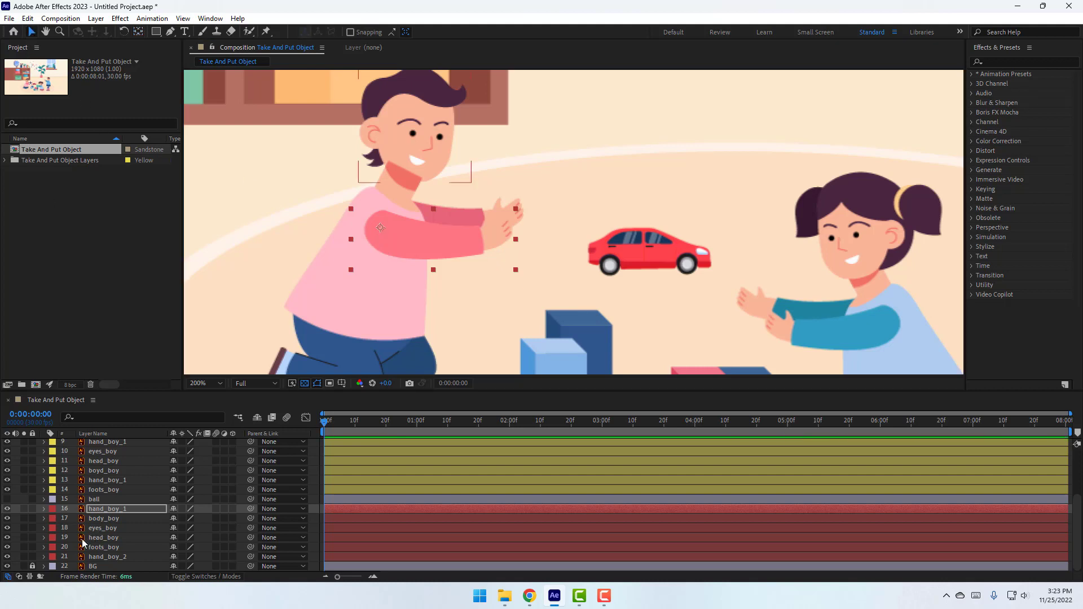
Solo the pink-shirted boy's rear arm, hand_boy_2, move its anchor point to the shoulder end, and unsolo it.
click(509, 204)
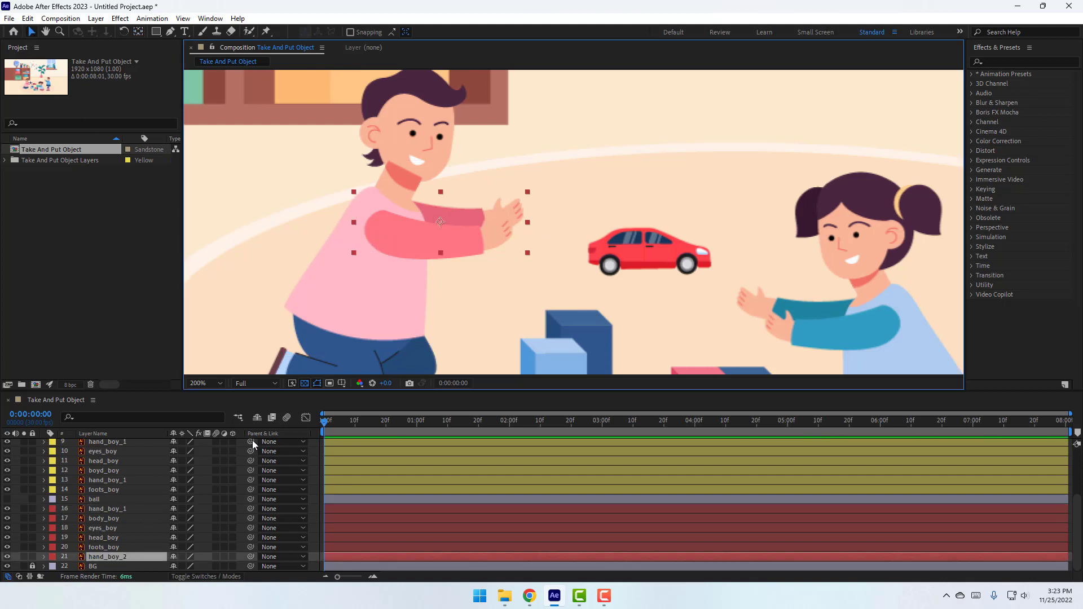
click(24, 557)
click(143, 34)
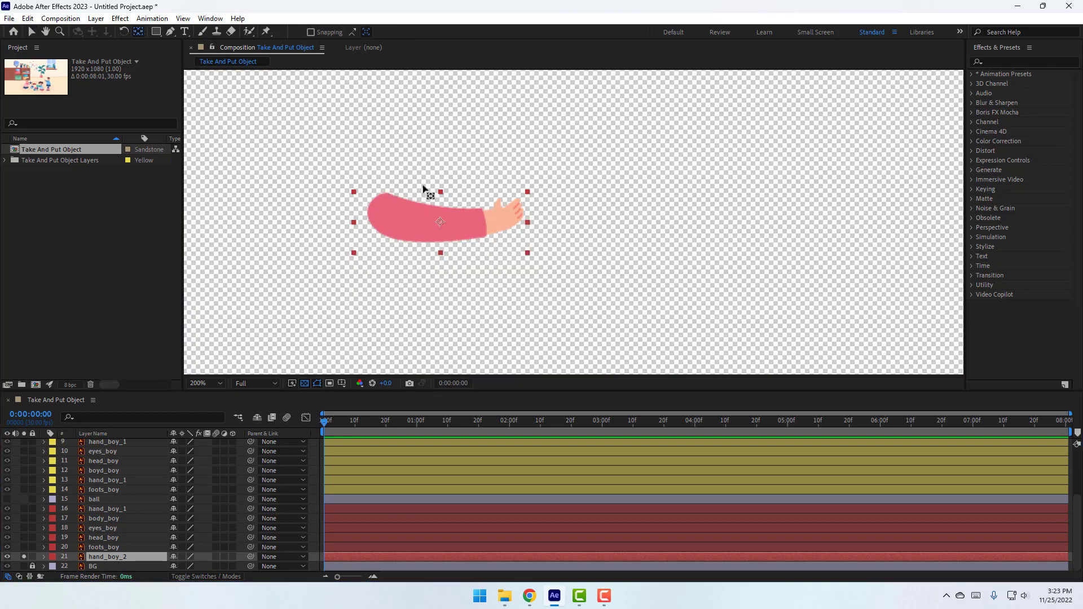
drag(437, 220, 380, 208)
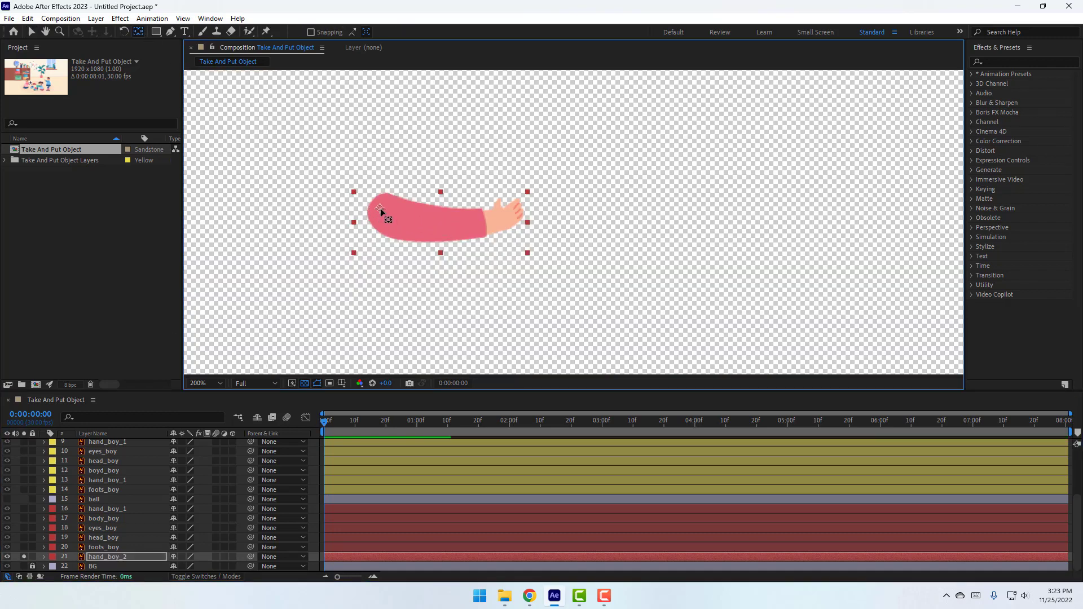
click(32, 31)
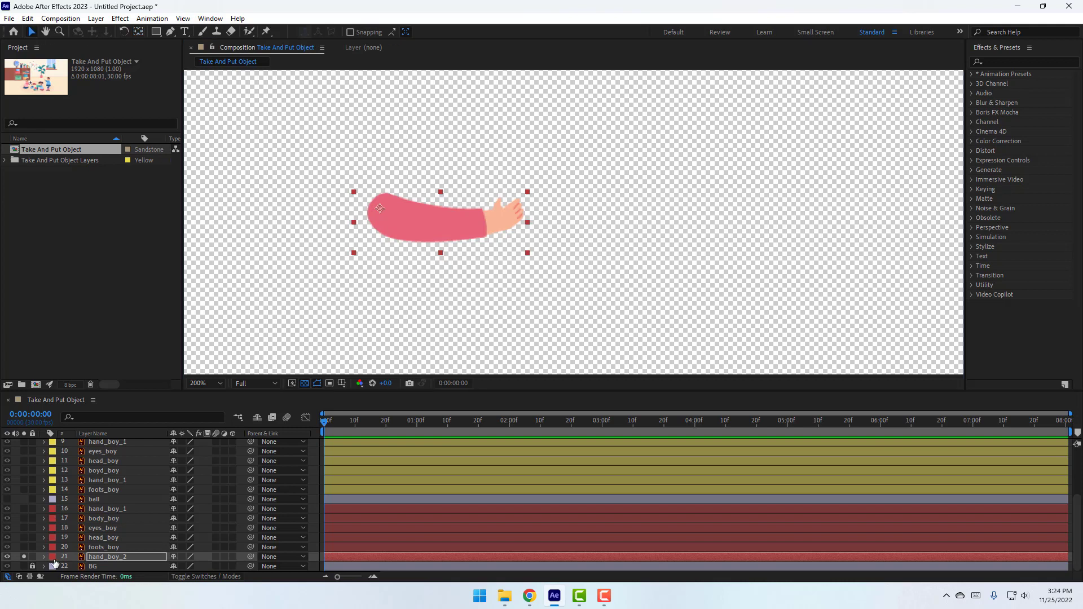
click(24, 557)
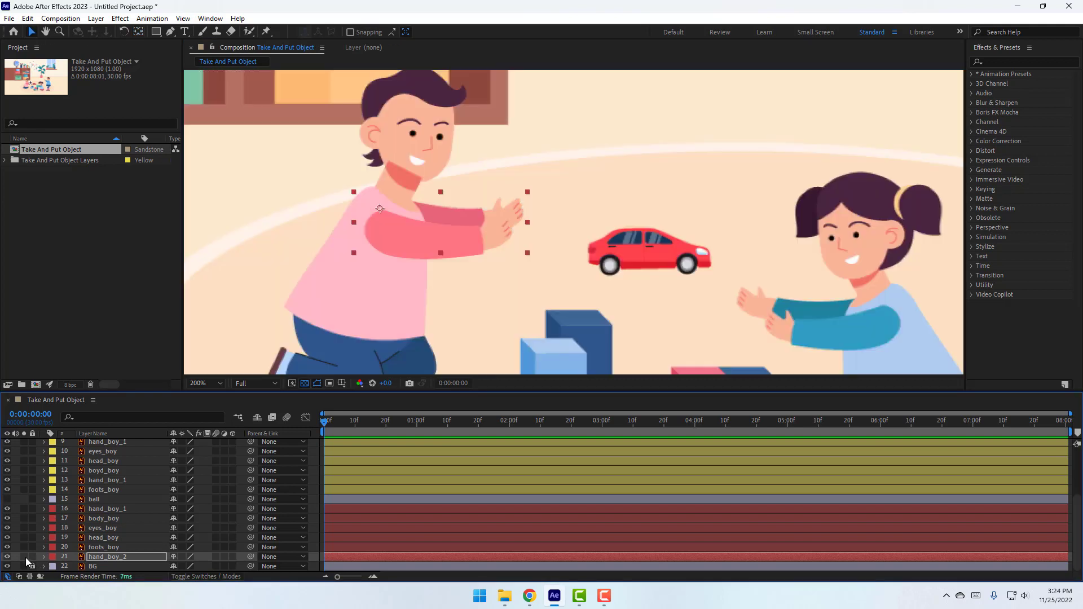
Move the anchor point of the pink-shirted boy's body_boy layer down to his waist.
click(99, 518)
key(y)
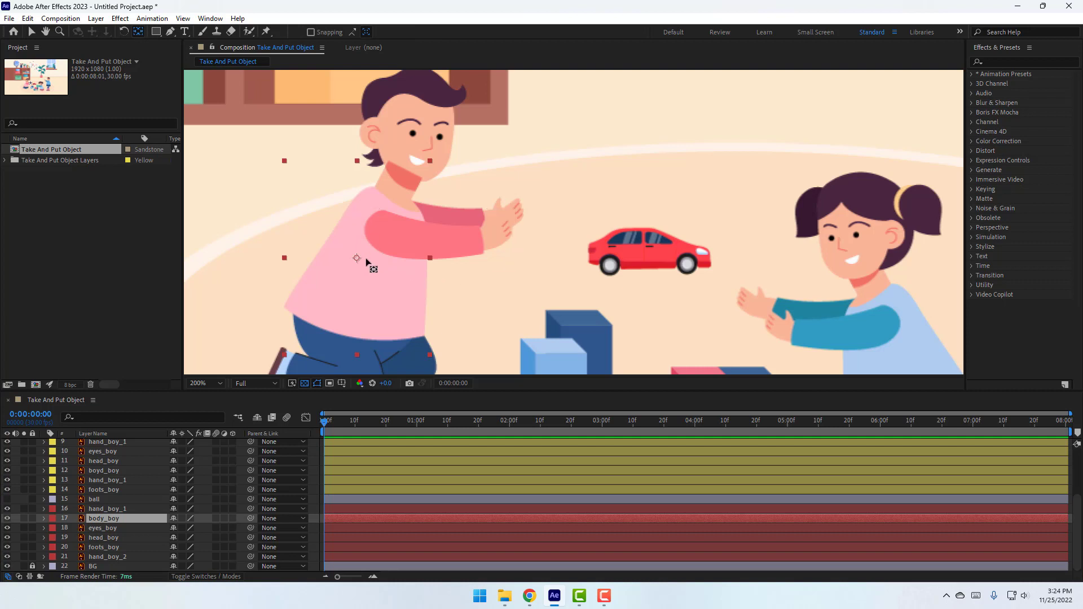
drag(354, 265, 387, 341)
click(31, 33)
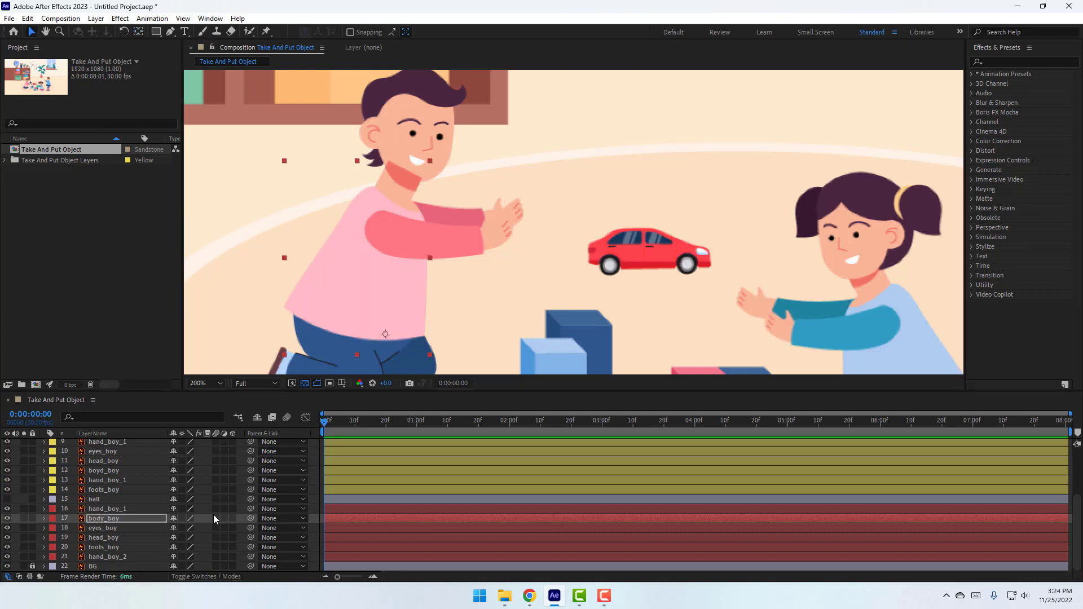
Lock the pink-shirted boy's foots_boy layer.
click(102, 547)
scroll(441, 304, down, 3)
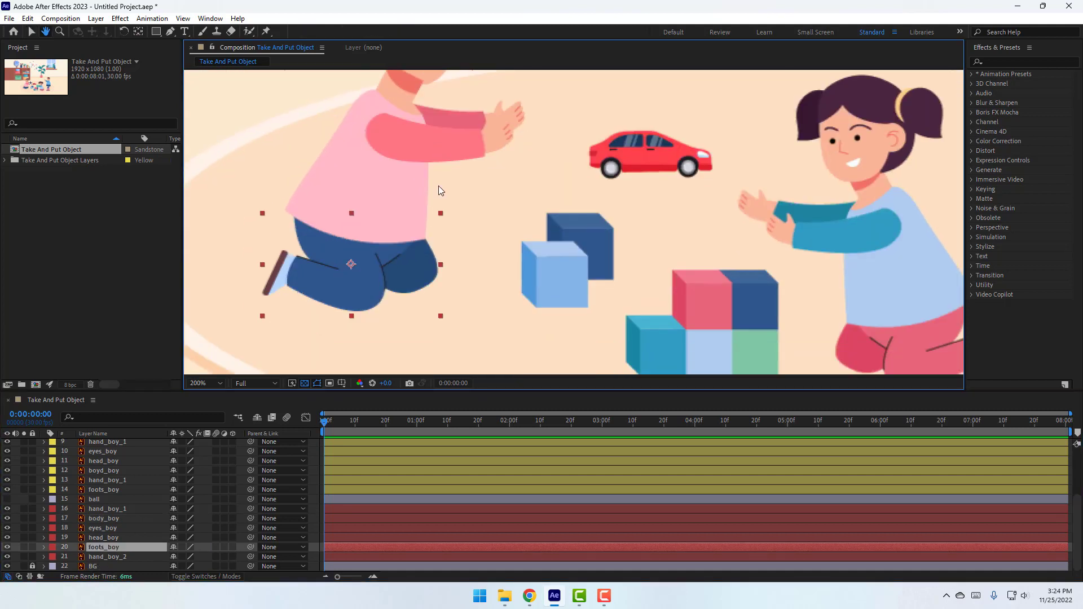
click(32, 547)
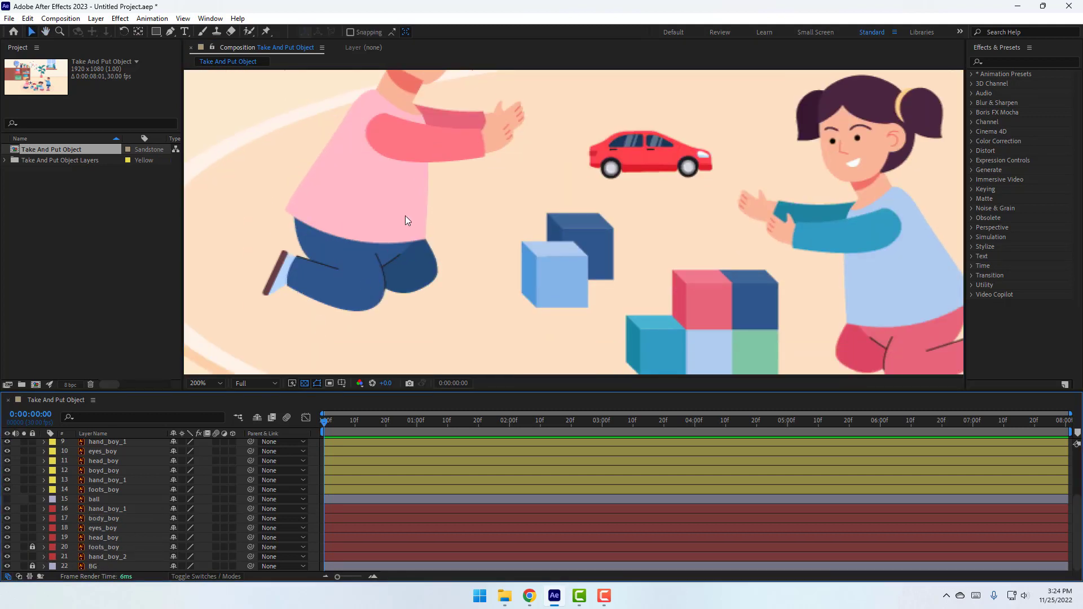
Parent both of the pink-shirted boy's arm layers, hand_boy_1 and hand_boy_2, to his body_boy layer.
scroll(405, 216, up, 3)
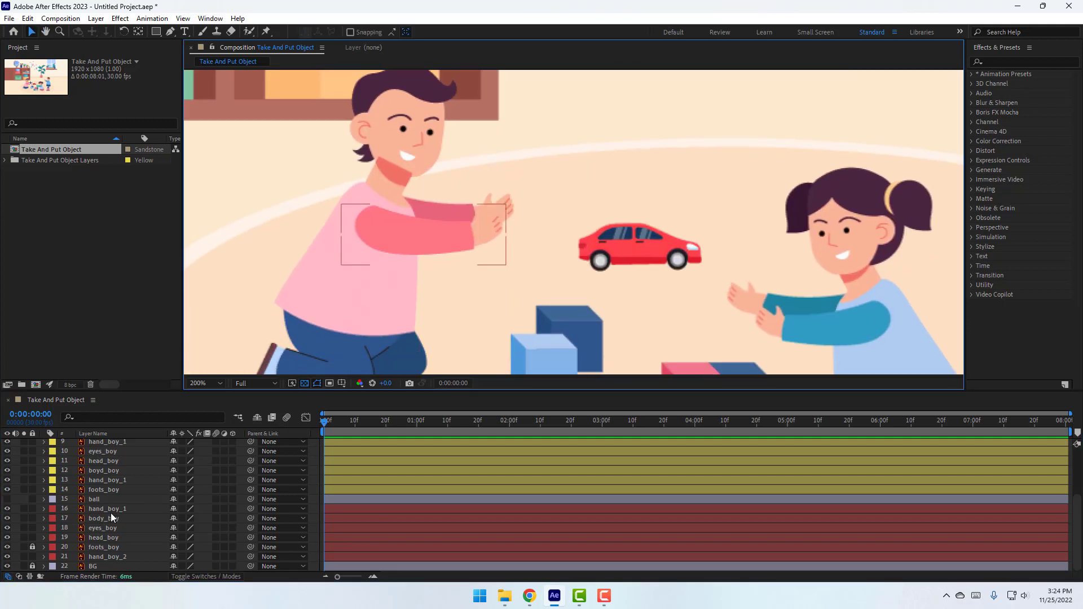
click(118, 511)
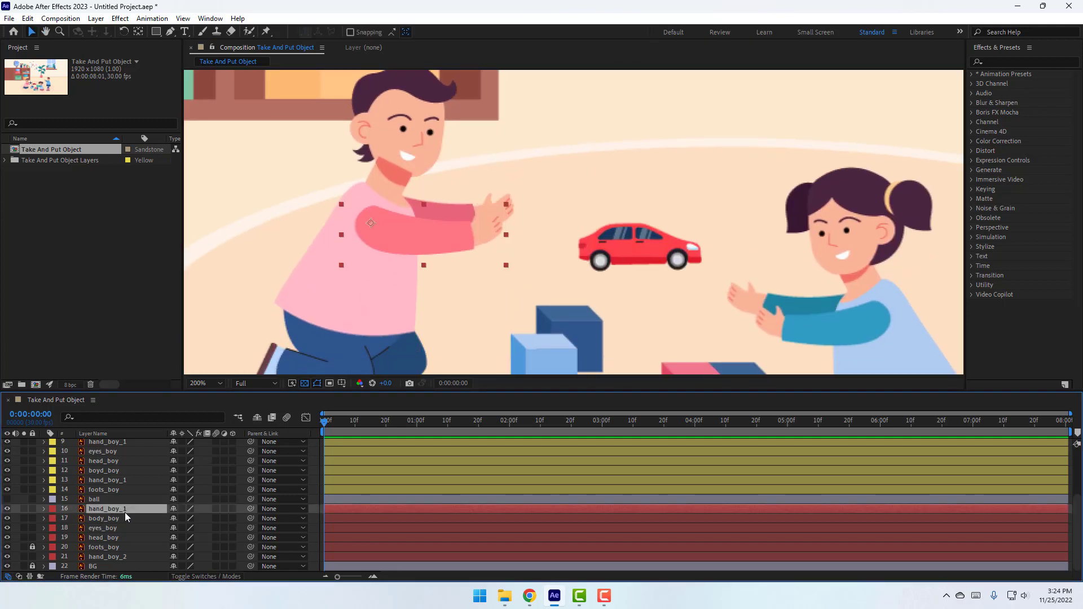
ctrl+click(110, 558)
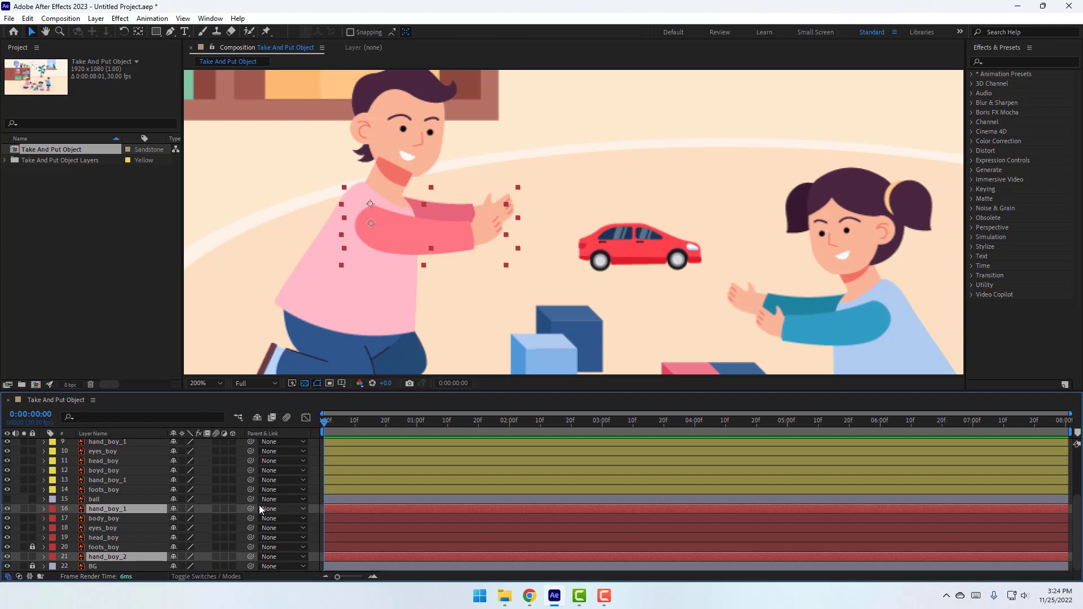
drag(252, 506, 97, 518)
Try rotating the pink-shirted boy's body_boy layer to 19° to test the parented arms, and undo the rotation.
click(99, 516)
key(r)
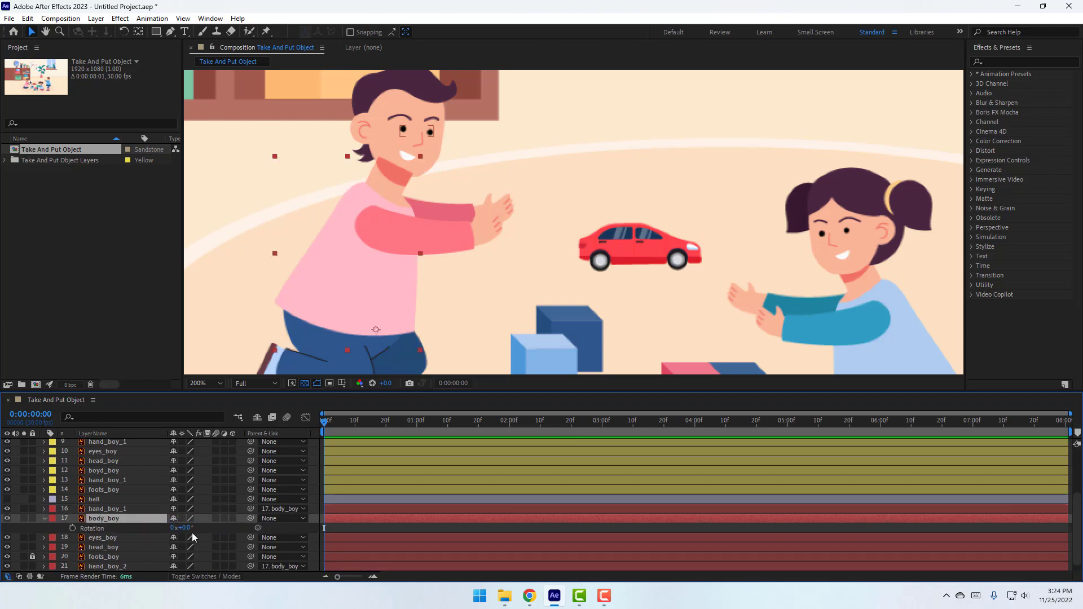
mouse_move(189, 528)
mouse_down()
mouse_move(173, 529)
mouse_move(197, 529)
mouse_up()
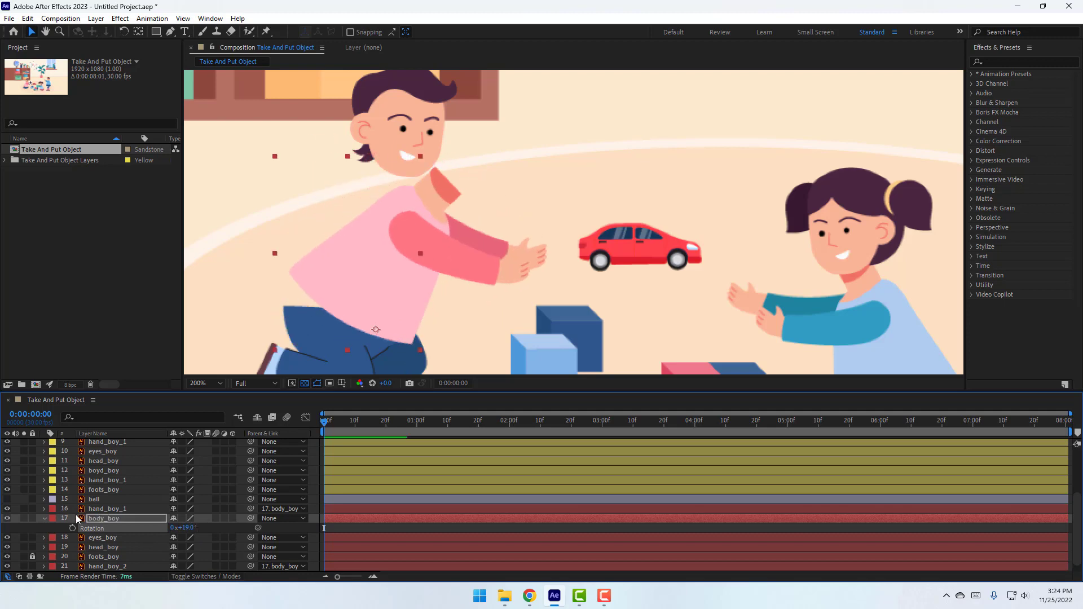
key(ctrl+z)
click(45, 519)
Solo the pink-shirted boy's head_boy layer, move its anchor point down to the chin near the neck, and unsolo it.
click(104, 527)
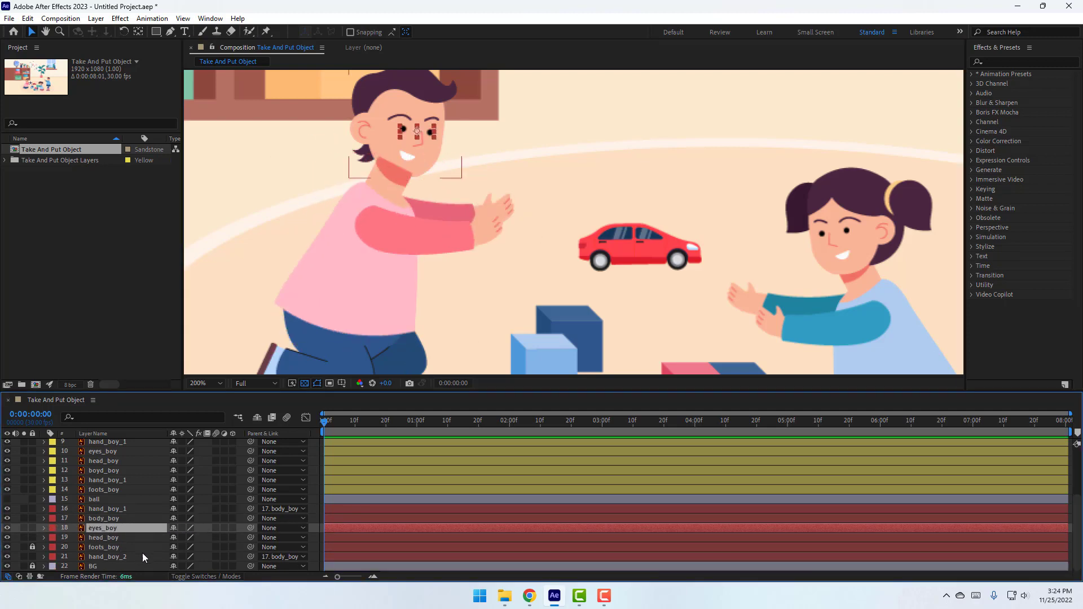
click(110, 539)
click(24, 538)
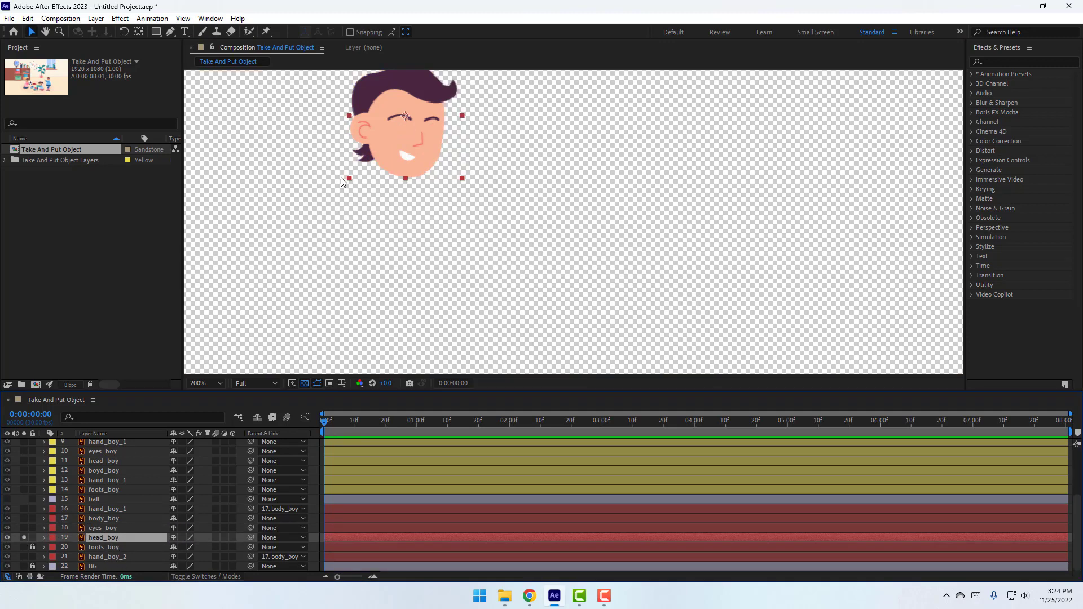
click(138, 32)
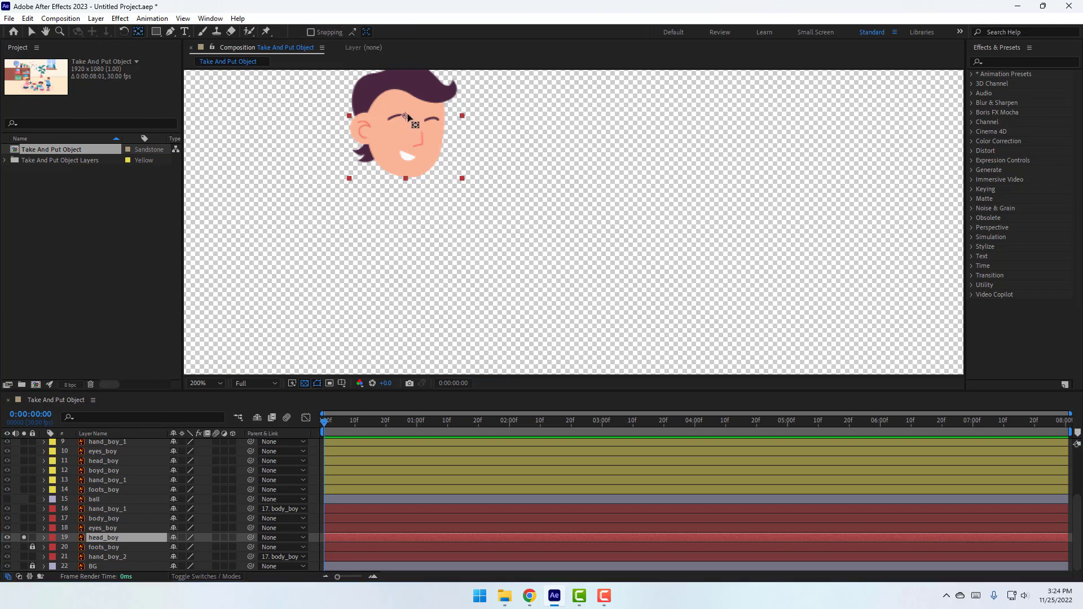
drag(406, 115, 393, 168)
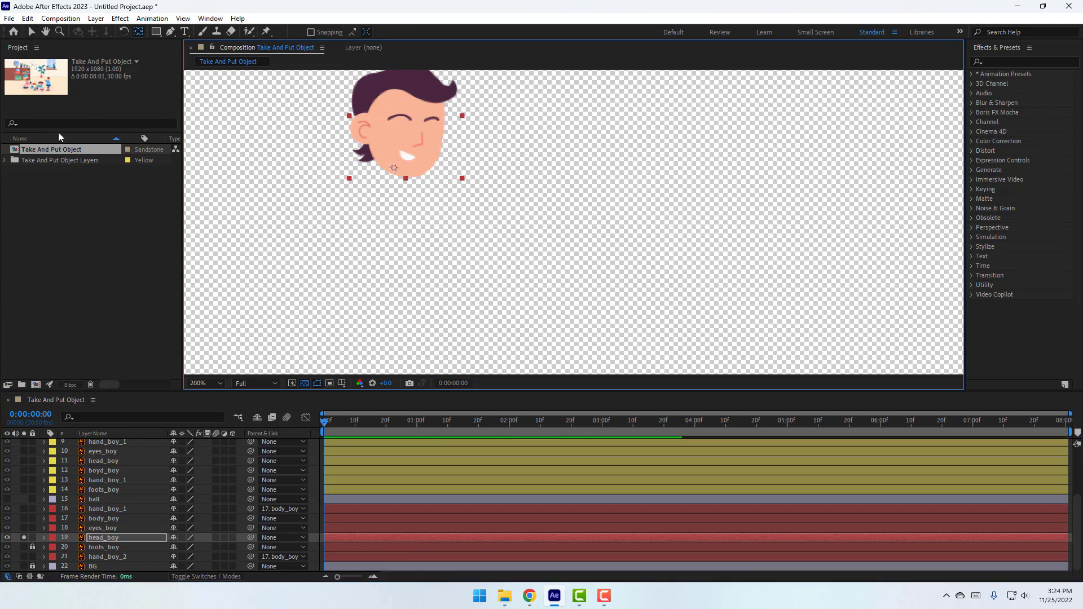
click(31, 33)
click(22, 538)
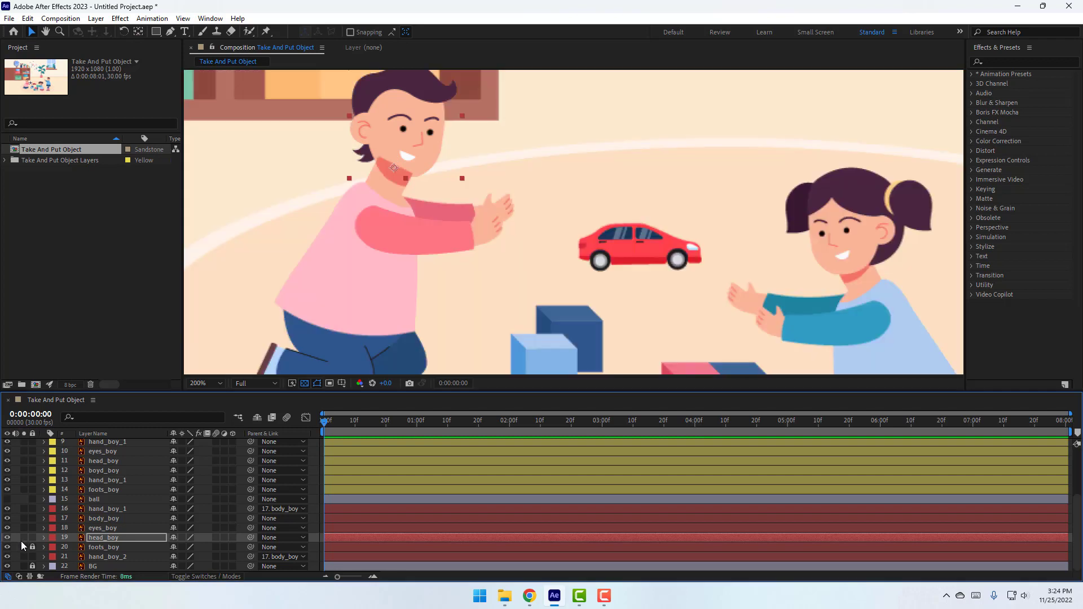
Parent the pink-shirted boy's head_boy layer to body_boy and his eyes_boy layer to head_boy.
drag(250, 539, 120, 518)
click(104, 528)
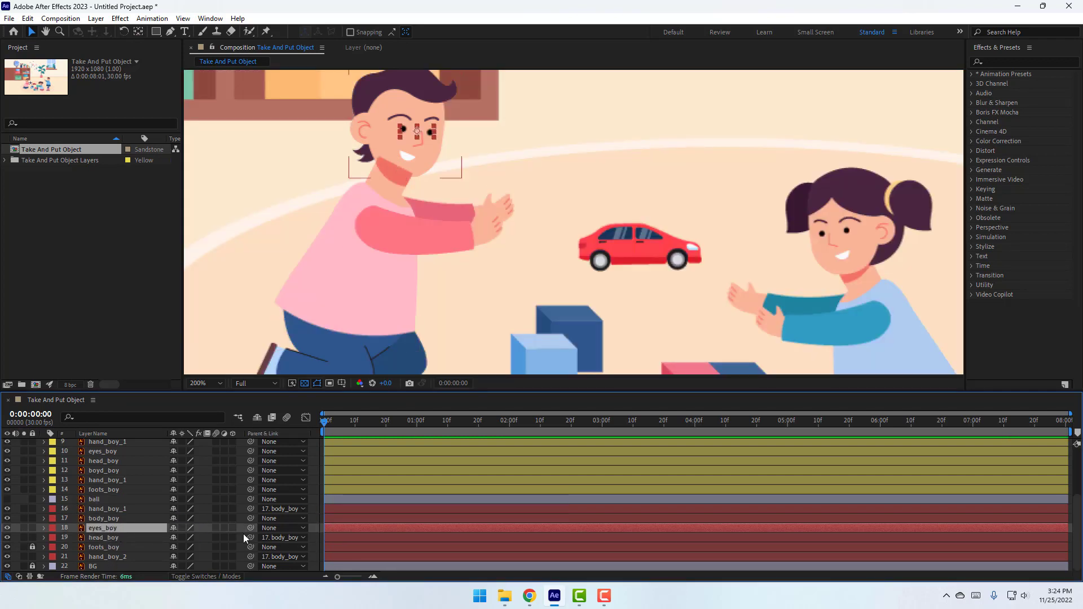
drag(249, 529, 99, 538)
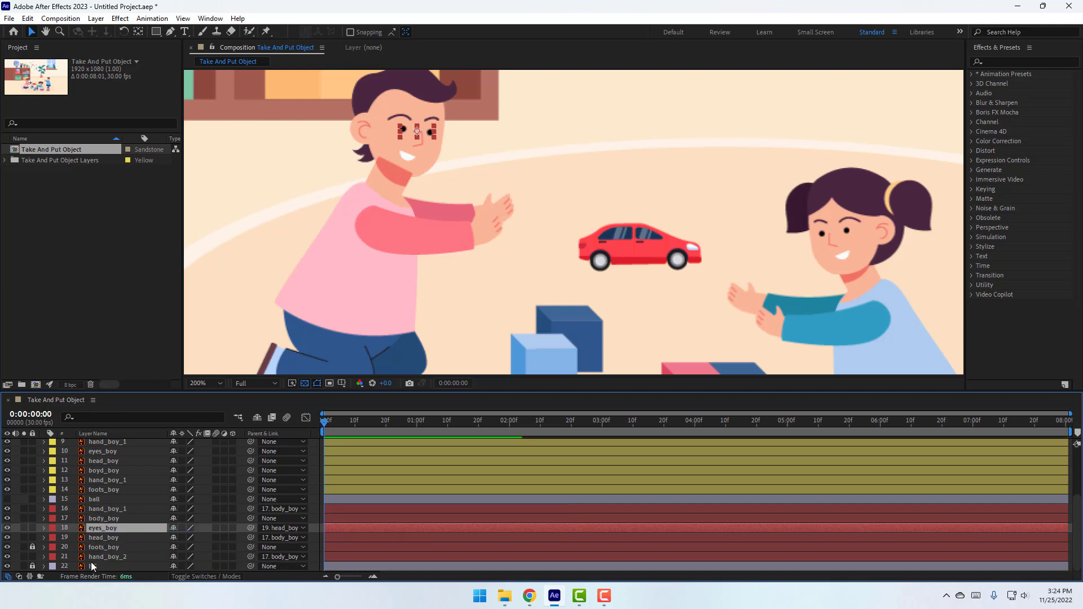
Try a small rotation of the pink-shirted boy's body_boy layer with head and eyes attached, and undo it.
click(109, 518)
key(r)
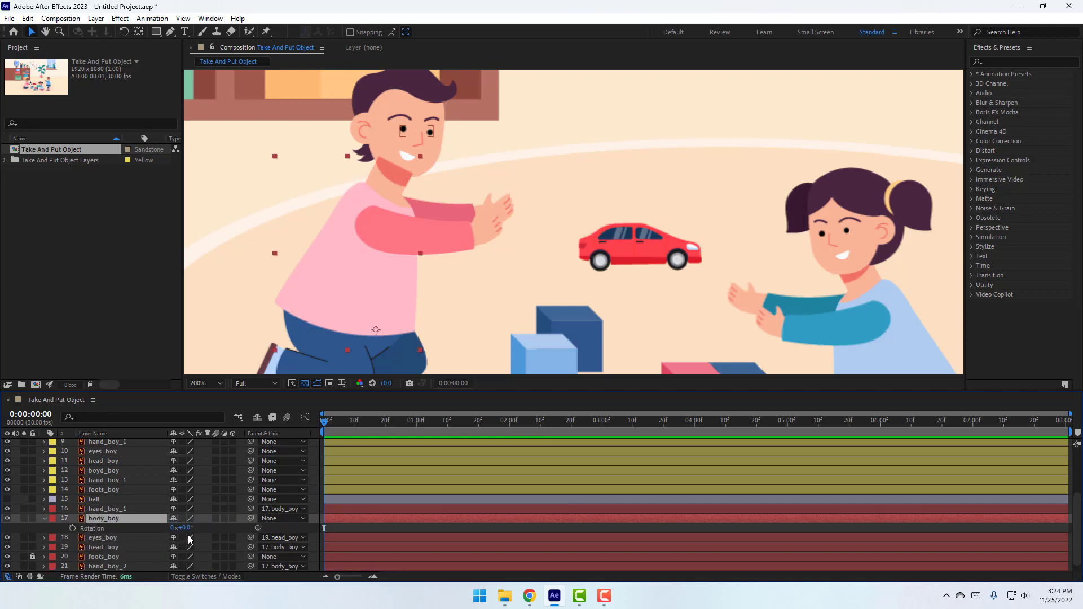
drag(191, 530, 193, 531)
key(ctrl+z)
Nudge the pink-shirted boy's body_boy slightly, move its anchor point toward mid-waist, and try a 7° rotation before undoing that rotation.
drag(391, 283, 392, 283)
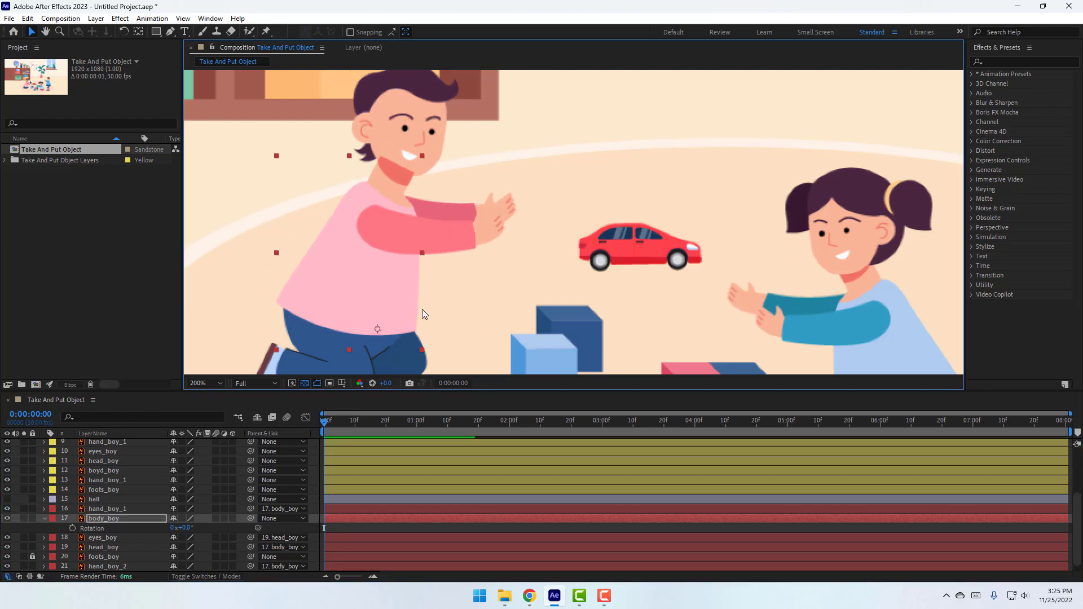
key(y)
drag(368, 332, 348, 319)
click(33, 33)
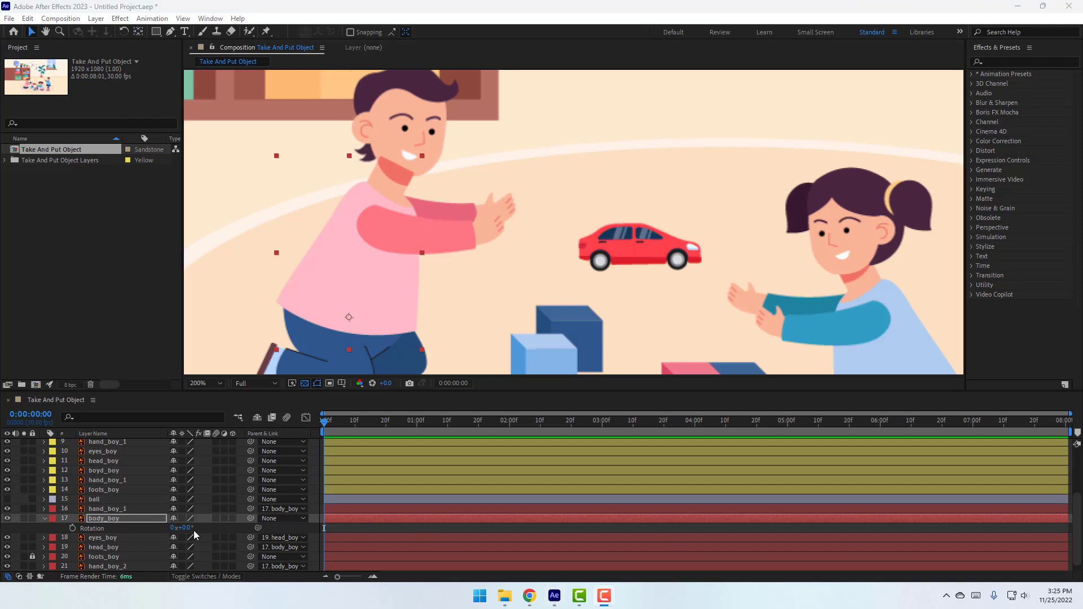
drag(193, 531, 267, 335)
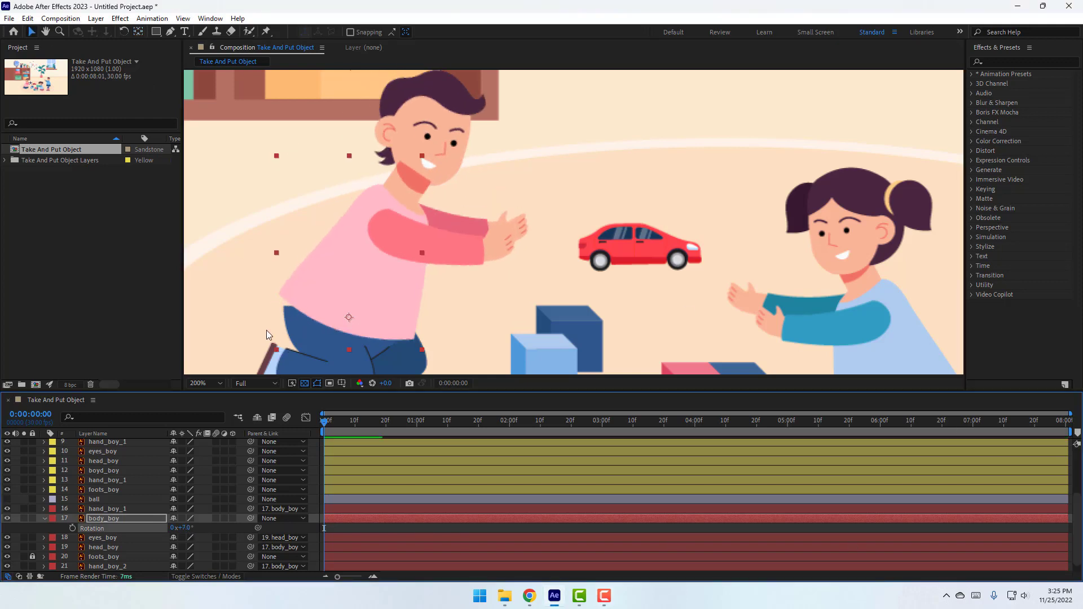
key(ctrl+z)
Move the pink-shirted boy's body_boy anchor point to the rear of his waist and test its rotation, leaving Rotation at 0°.
click(138, 32)
drag(346, 328, 314, 304)
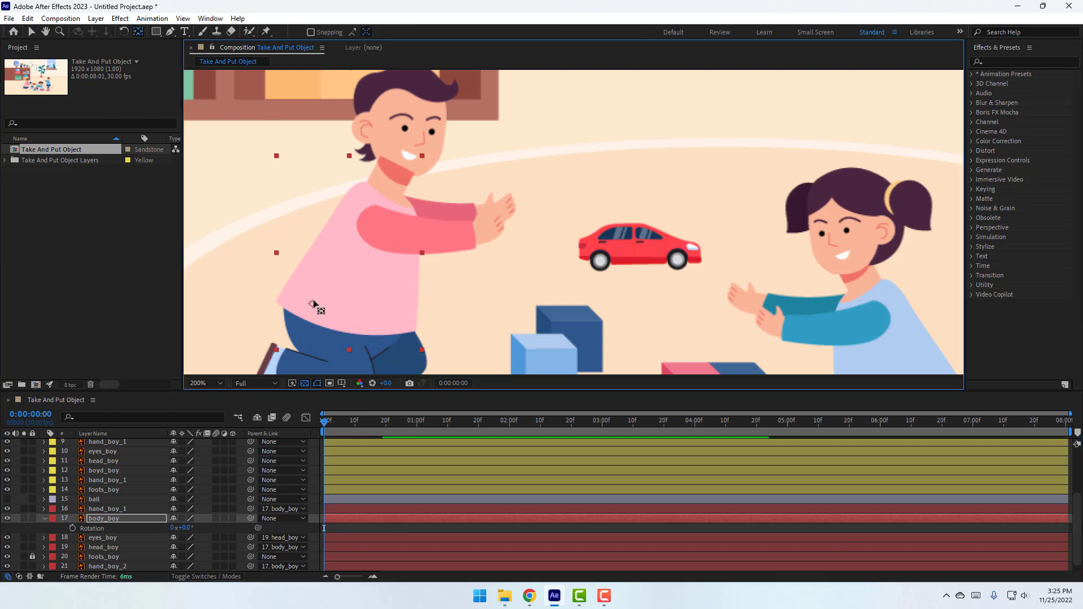
click(31, 32)
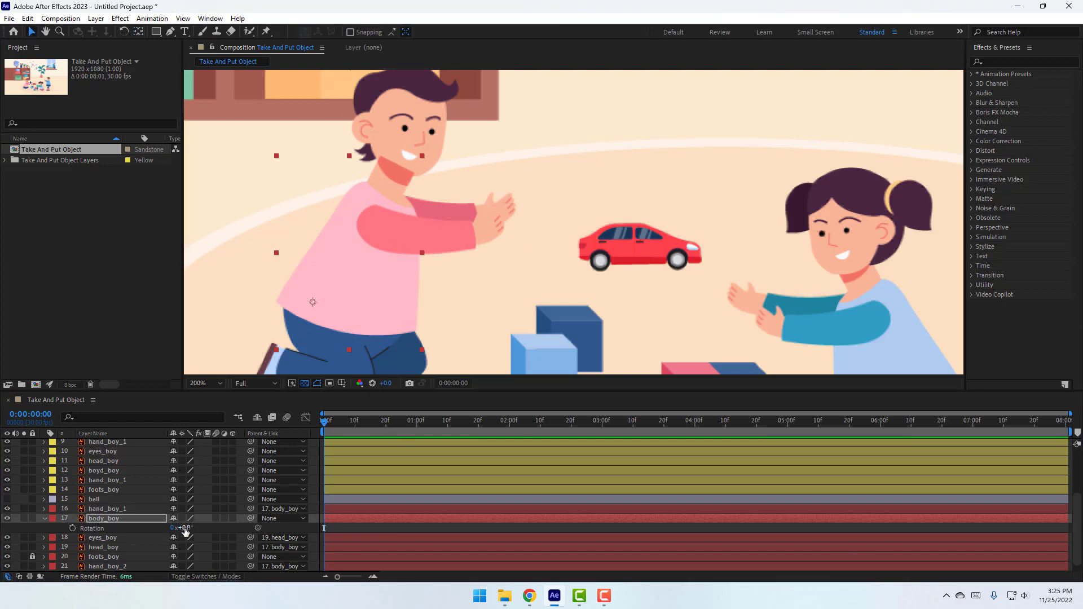
drag(180, 528, 180, 528)
key(ctrl+z)
key(u)
Move the anchor point of the blue-shirted boy's front arm, hand_boy_1, to his shoulder.
scroll(510, 298, down, 1)
drag(511, 297, 420, 286)
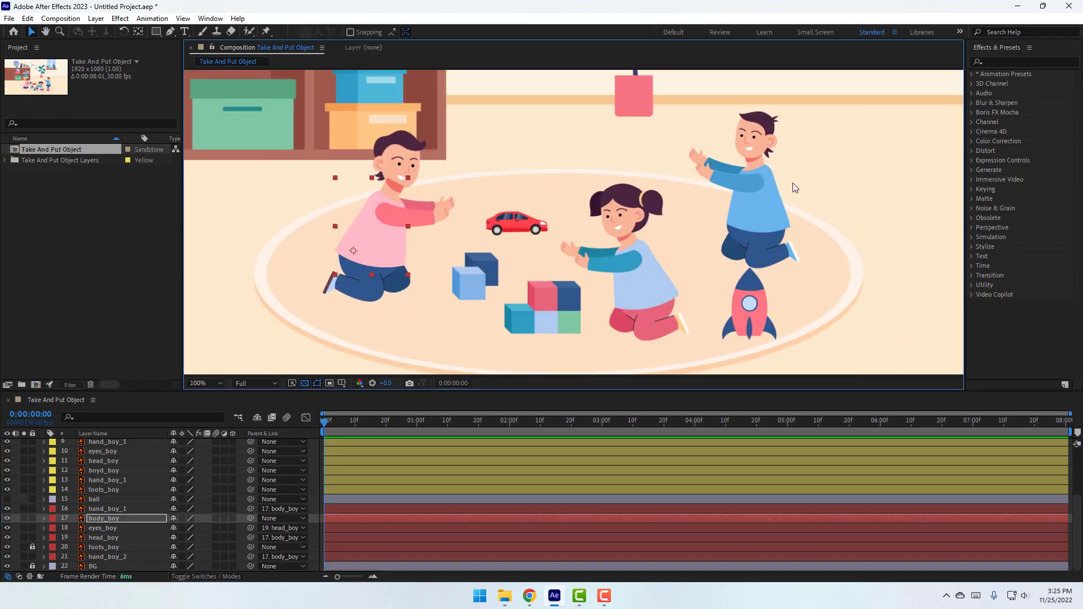
drag(712, 296, 511, 313)
scroll(505, 242, up, 1)
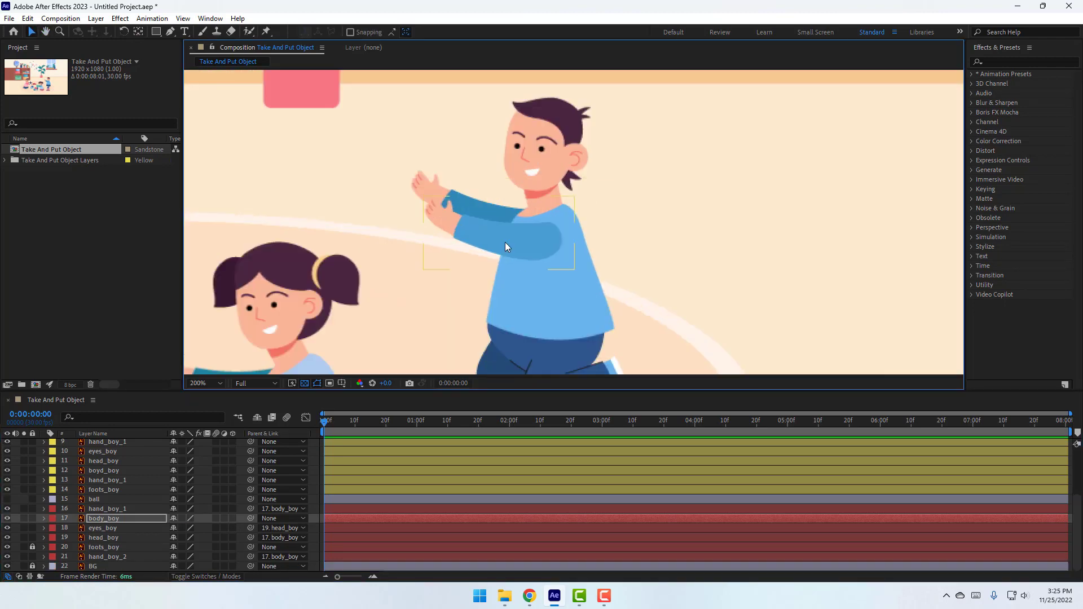
click(506, 241)
Move the anchor point of the blue-shirted boy's boyd_boy layer to the rear of his waist and lock his foots_boy layer.
click(579, 299)
drag(550, 268, 556, 215)
click(556, 243)
click(32, 489)
Move the anchor point of the blue-shirted boy's rear arm to its shoulder end.
drag(599, 107, 598, 228)
scroll(599, 229, up, 1)
click(384, 197)
drag(369, 194, 479, 228)
Parent the blue-shirted boy's two arms and head_boy to boyd_boy, and his eyes_boy layer to head_boy.
click(113, 470)
scroll(532, 104, down, 1)
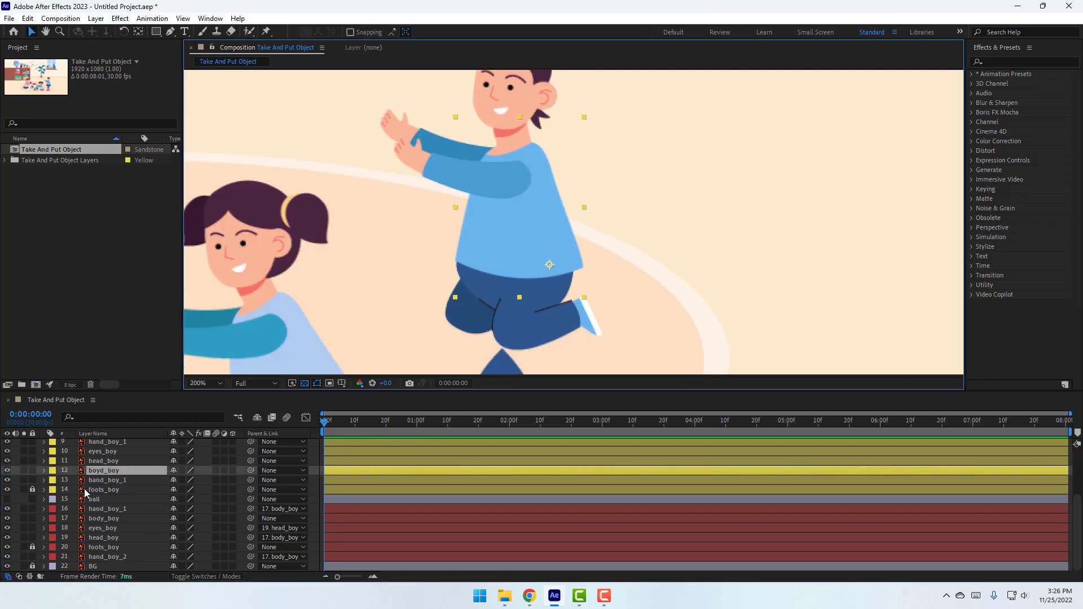
drag(250, 480, 113, 470)
click(115, 508)
click(496, 182)
drag(251, 471, 115, 499)
drag(251, 489, 115, 499)
drag(250, 479, 114, 487)
Solo the blue-shirted boy's head_boy layer, move its anchor point down to the chin near the neck, and unsolo it.
click(113, 489)
click(24, 490)
drag(548, 106, 564, 233)
click(305, 383)
key(period)
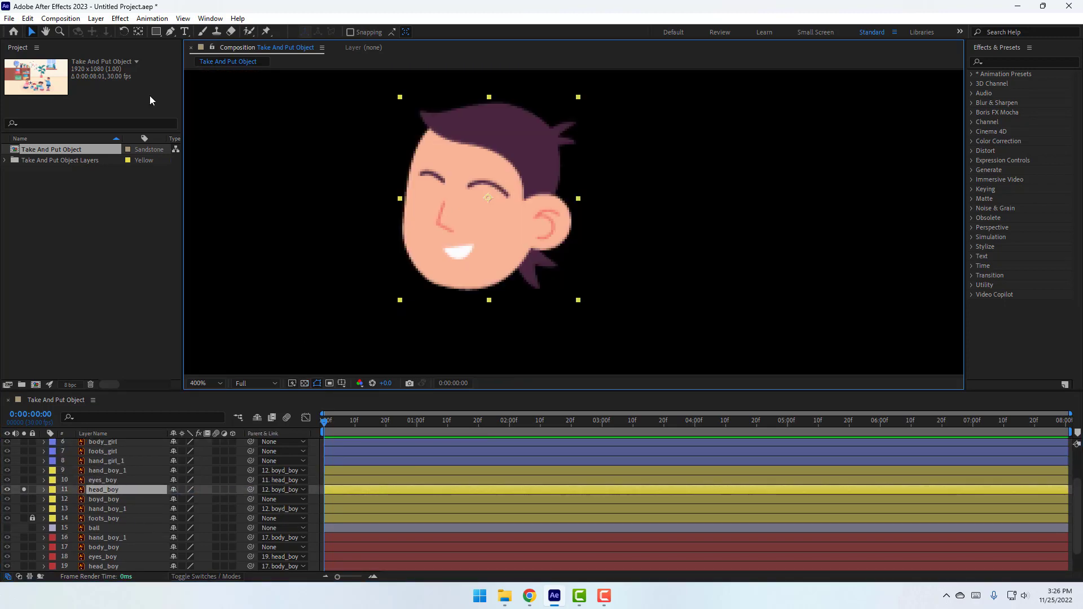
key(y)
drag(489, 198, 480, 274)
click(24, 489)
key(comma)
Show the Rotation of the blue-shirted boy's boyd_boy layer and move its anchor point to the lower middle of his shirt.
click(116, 498)
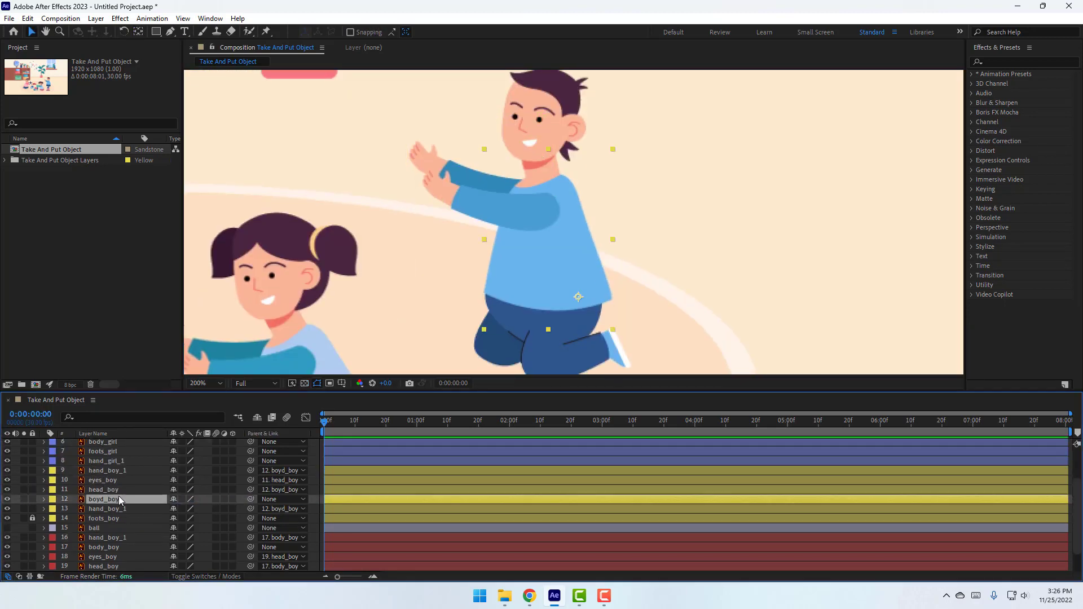
key(r)
key(y)
key(v)
scroll(550, 259, down, 1)
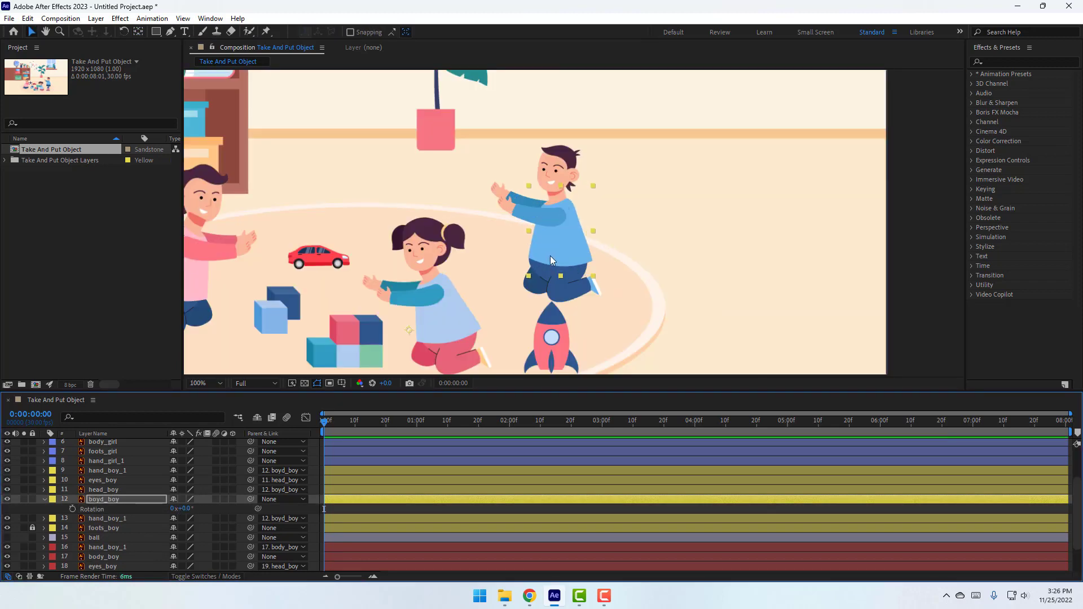
click(137, 31)
drag(409, 329, 560, 250)
key(v)
Try rotating the blue-shirted boy's boyd_boy layer about its anchor point, undo the rotation, and collapse the layer.
drag(186, 509, 179, 509)
key(ctrl+z)
click(45, 499)
click(619, 289)
key(comma)
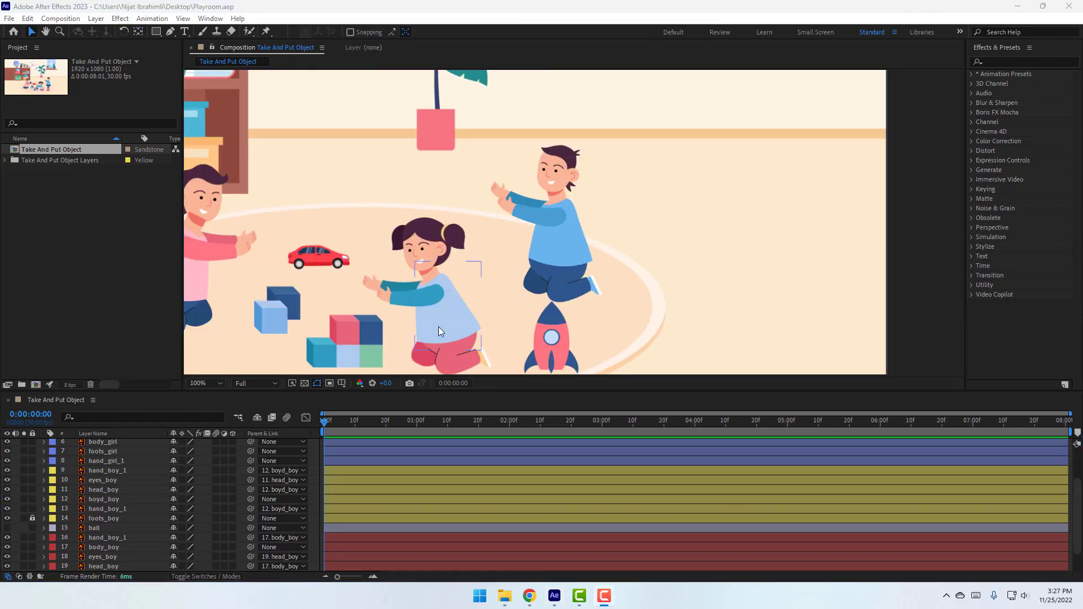
scroll(561, 259, up, 1)
click(558, 269)
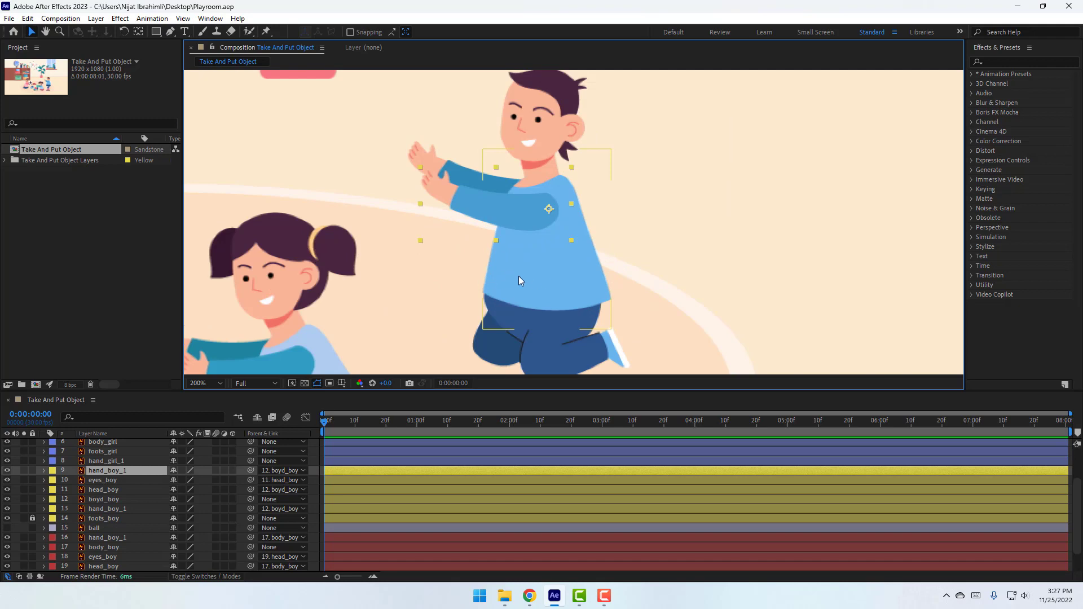
Move the anchor point of the girl's body_girl layer down to her waist.
drag(449, 260, 577, 166)
drag(494, 282, 510, 247)
scroll(576, 197, down, 1)
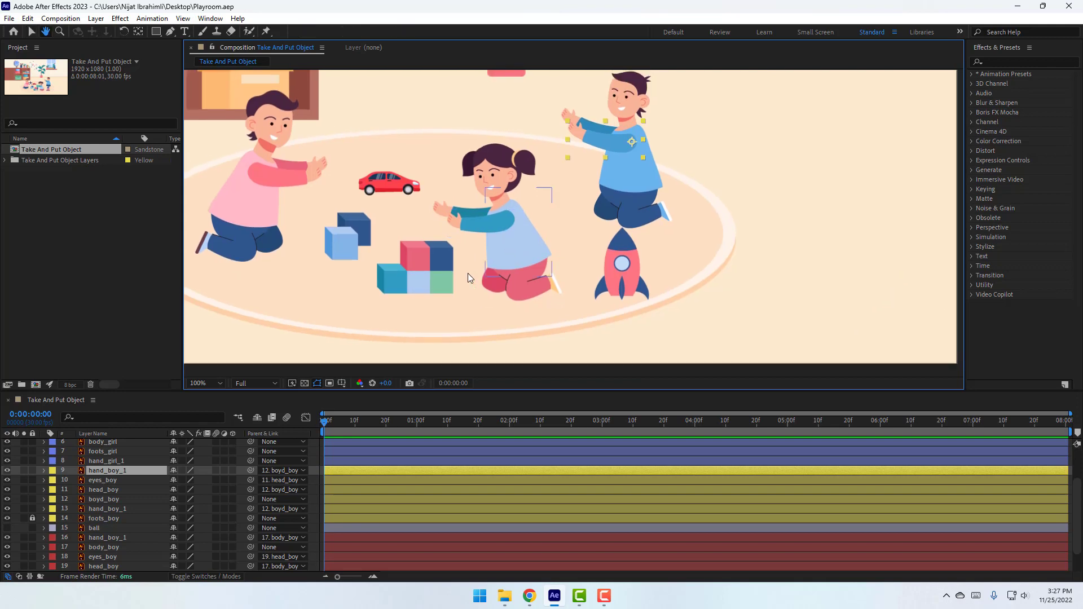
scroll(468, 273, up, 2)
scroll(440, 301, down, 1)
click(447, 210)
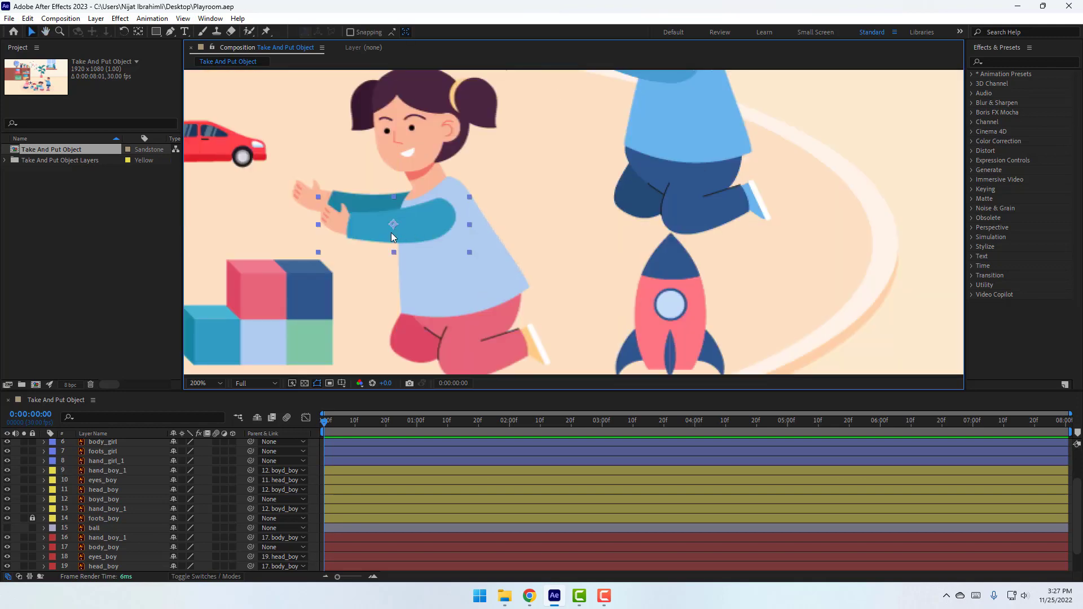
click(389, 251)
scroll(116, 492, up, 2)
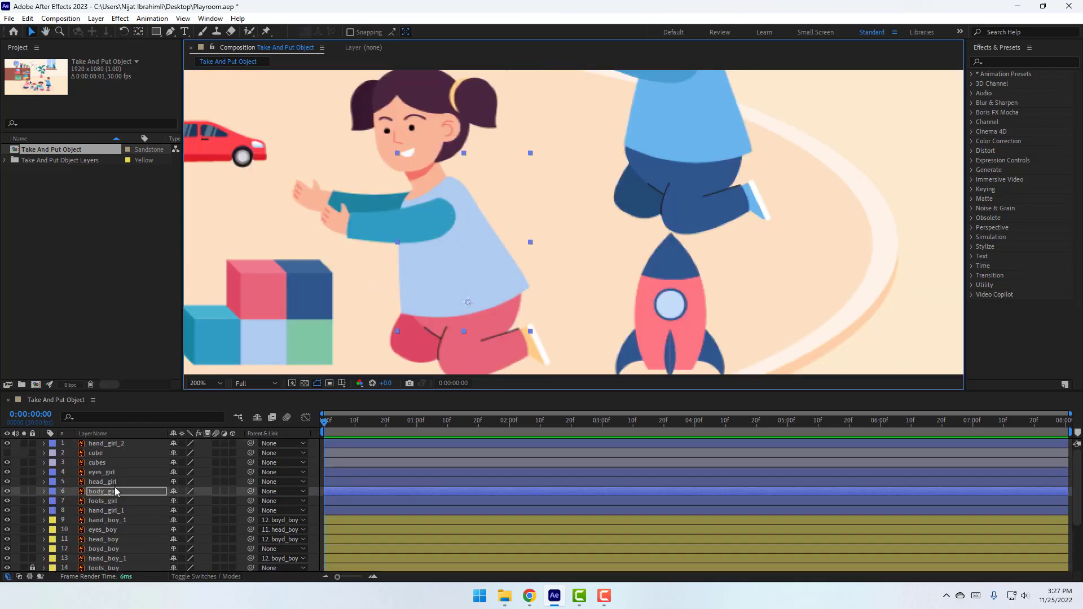
Parent the girl's head_girl layer to body_girl and move its anchor point down to her neck.
drag(251, 482, 265, 490)
click(24, 482)
key(y)
drag(424, 113, 423, 161)
key(v)
click(24, 481)
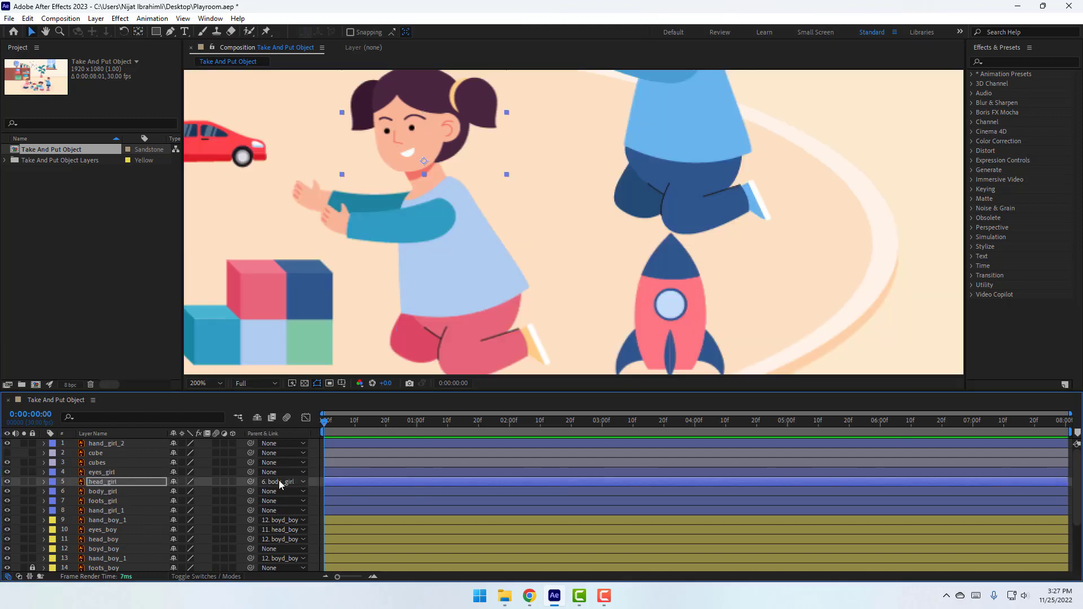
Parent the girl's eyes_girl layer to head_girl and lock her foots_girl layer.
drag(250, 472, 239, 482)
click(125, 481)
click(117, 491)
click(32, 501)
click(434, 281)
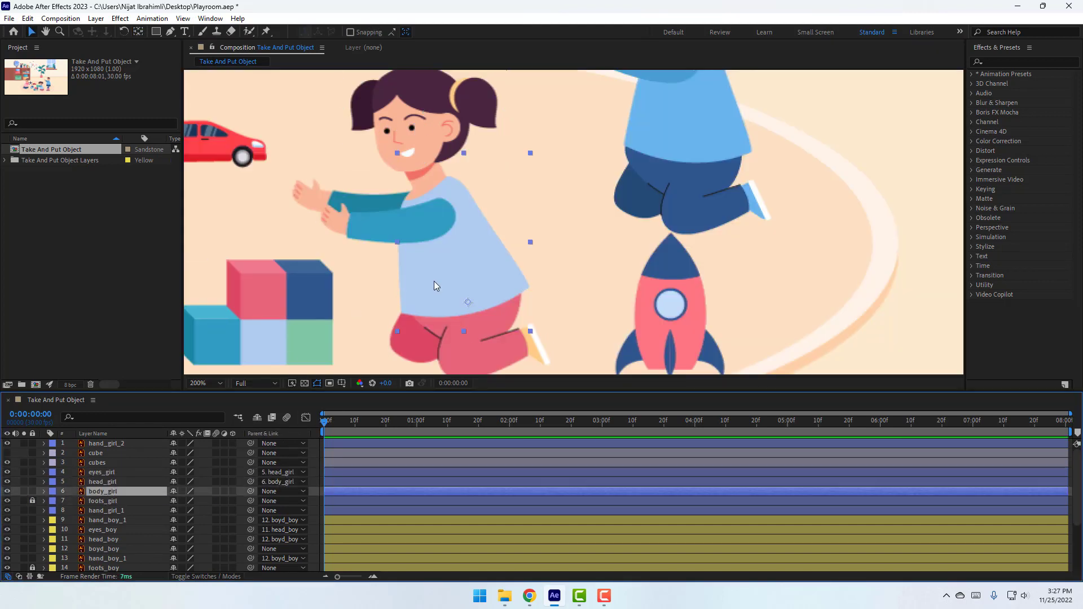
Solo the girl's rear arm, hand_girl_1, move its anchor point to the shoulder end, and unsolo it.
click(71, 510)
click(23, 510)
key(y)
drag(369, 210, 421, 211)
key(v)
click(24, 511)
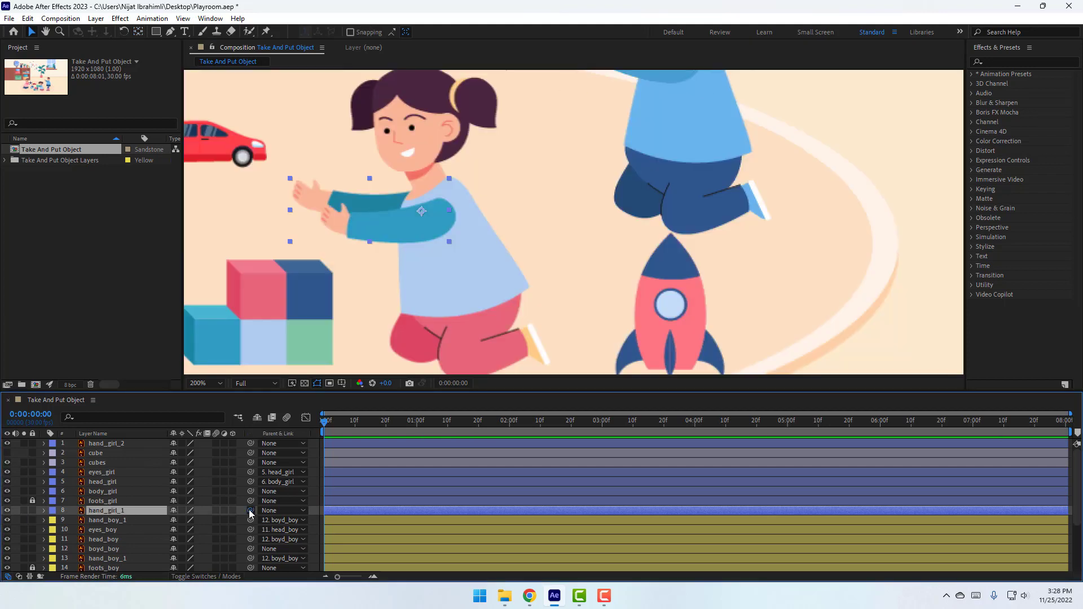
Move the anchor point of the girl's front arm, hand_girl_2, to her shoulder and parent both arms to body_girl.
click(104, 443)
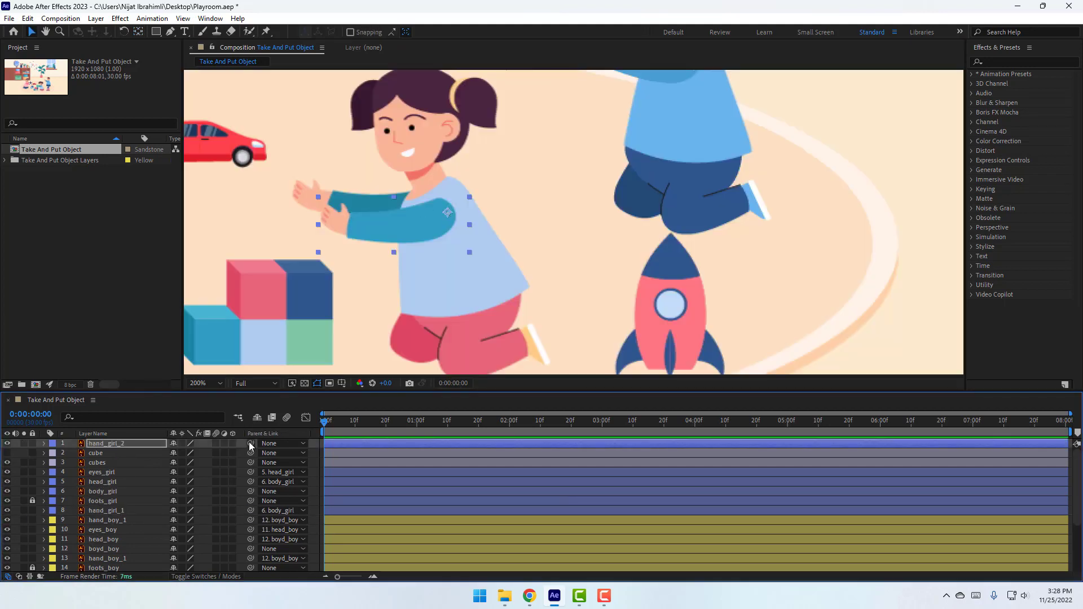
drag(250, 444, 125, 492)
Test the rotation of the girl's body_girl layer and fine-tune its anchor point at her waist.
click(121, 491)
key(r)
drag(185, 501, 184, 501)
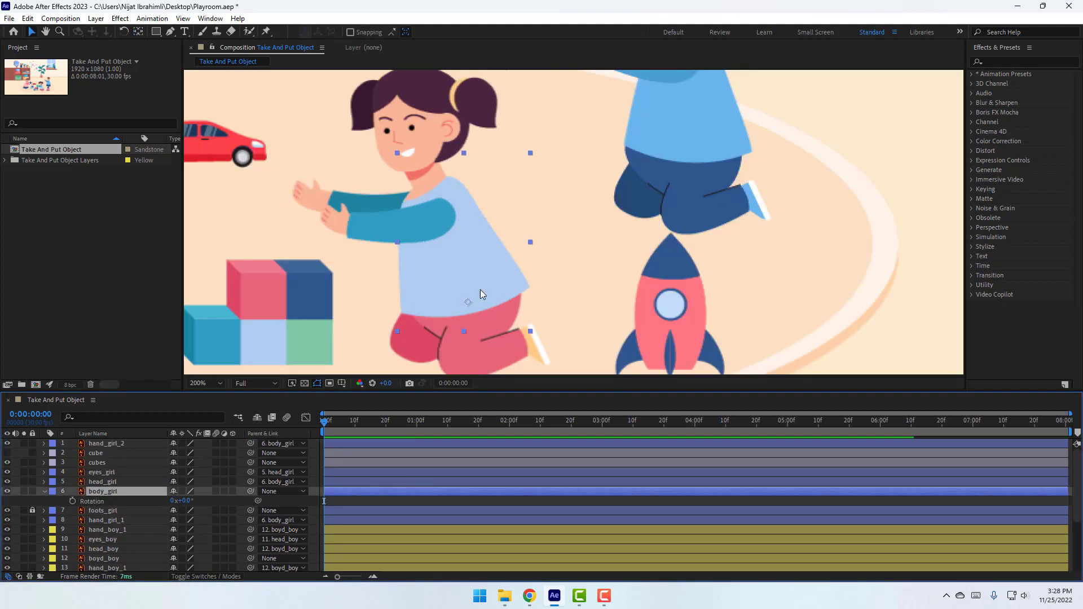
key(y)
drag(479, 290, 485, 294)
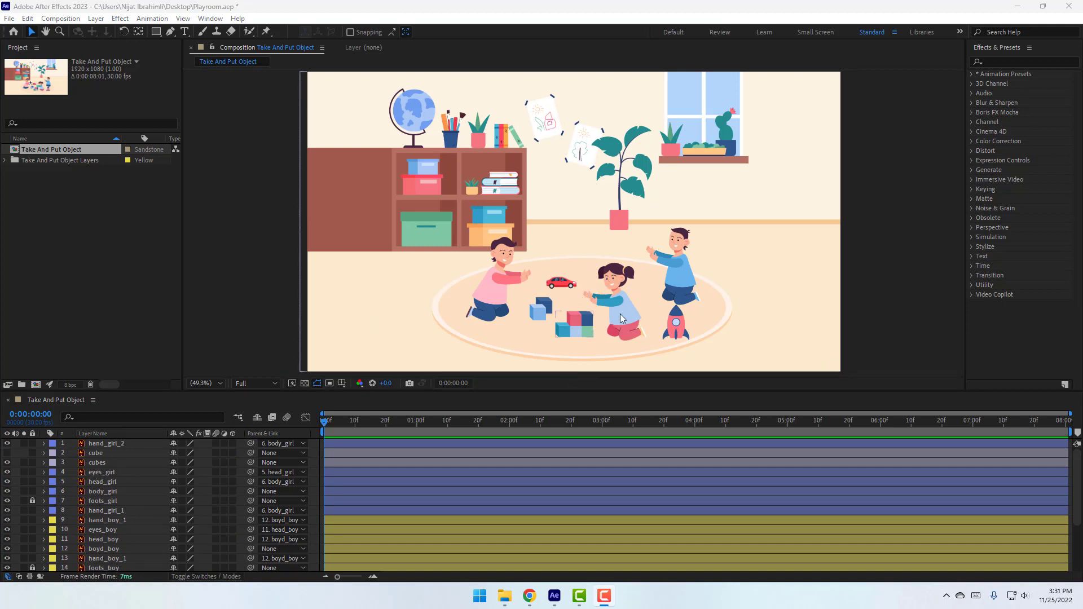
Solo all of the girl's layers together with cube and cubes, unlocking foots_girl so it is included.
click(105, 445)
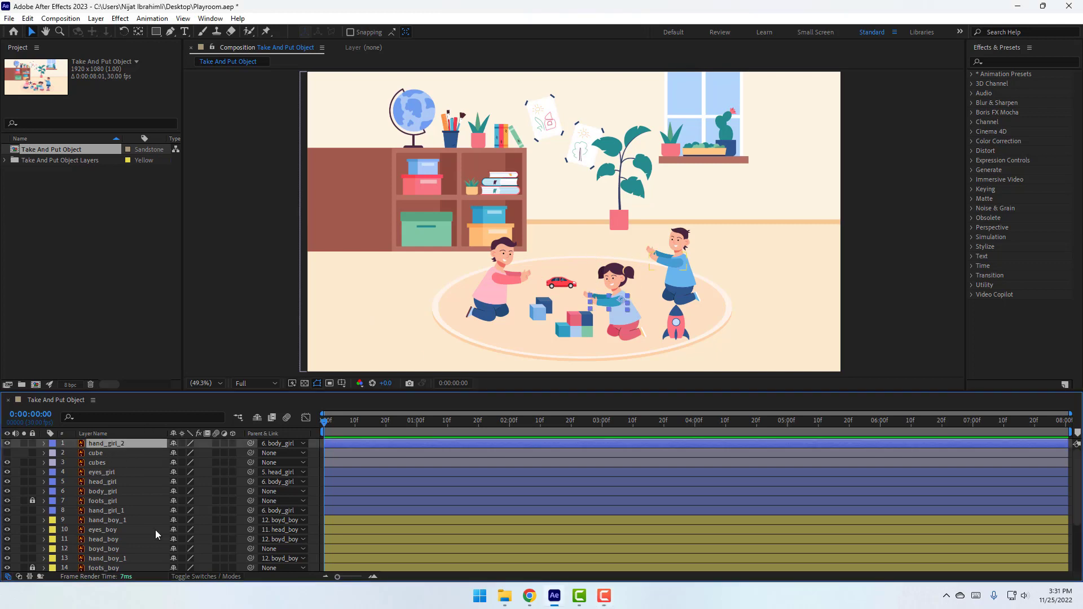
shift+click(115, 521)
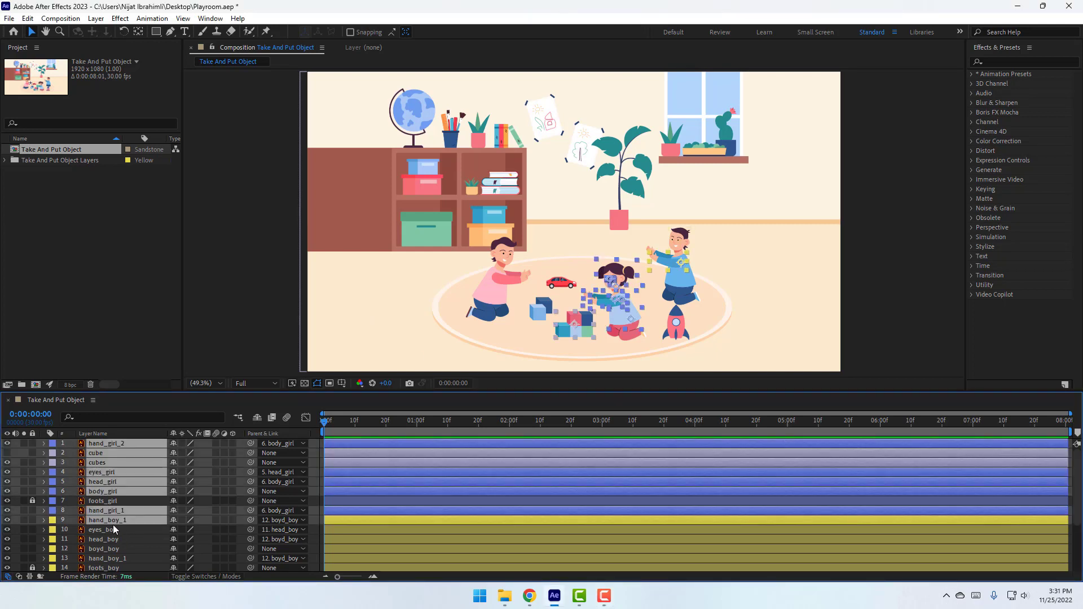
ctrl+click(110, 522)
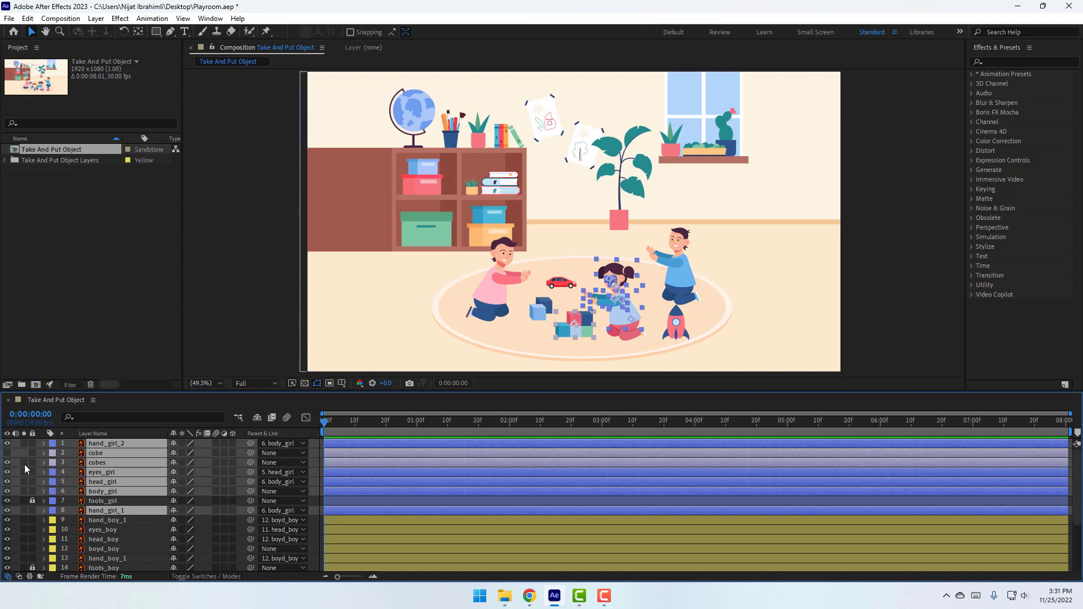
click(24, 443)
click(424, 241)
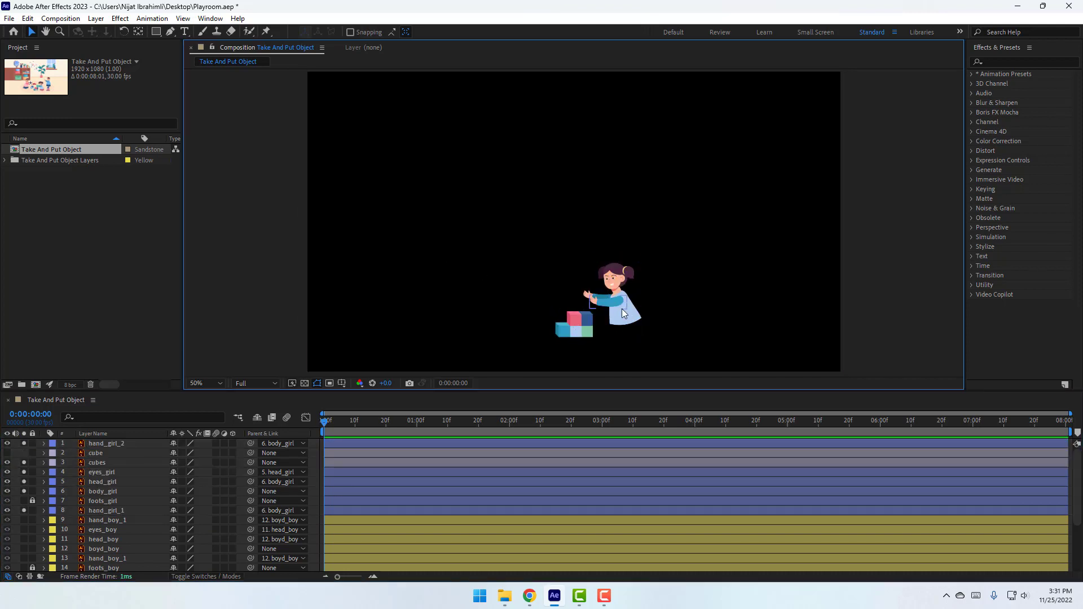
scroll(626, 305, up, 1)
drag(632, 343, 580, 235)
scroll(580, 235, up, 3)
key(v)
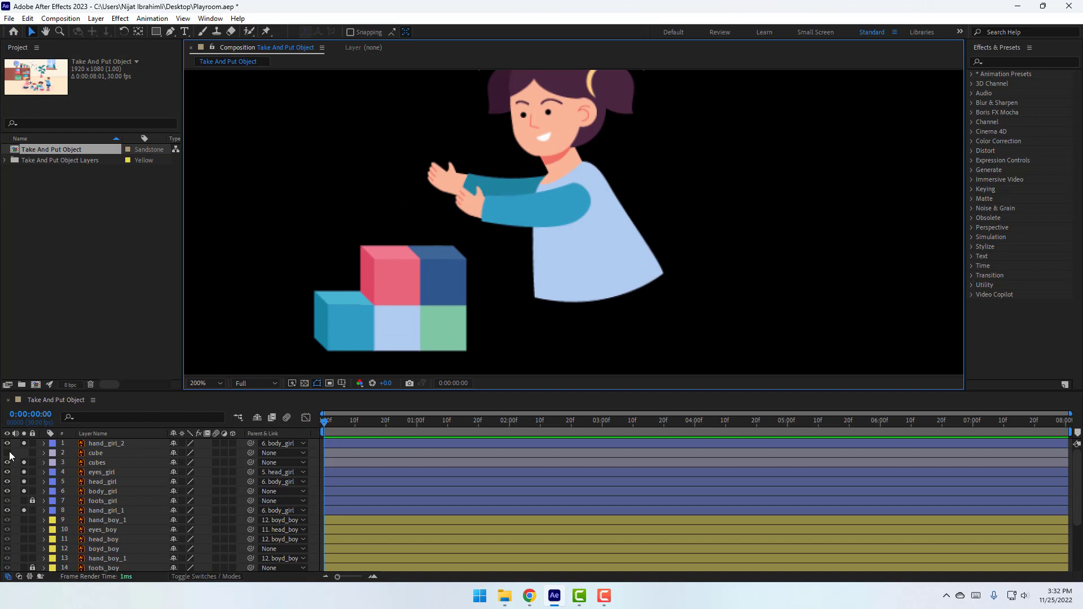
click(24, 452)
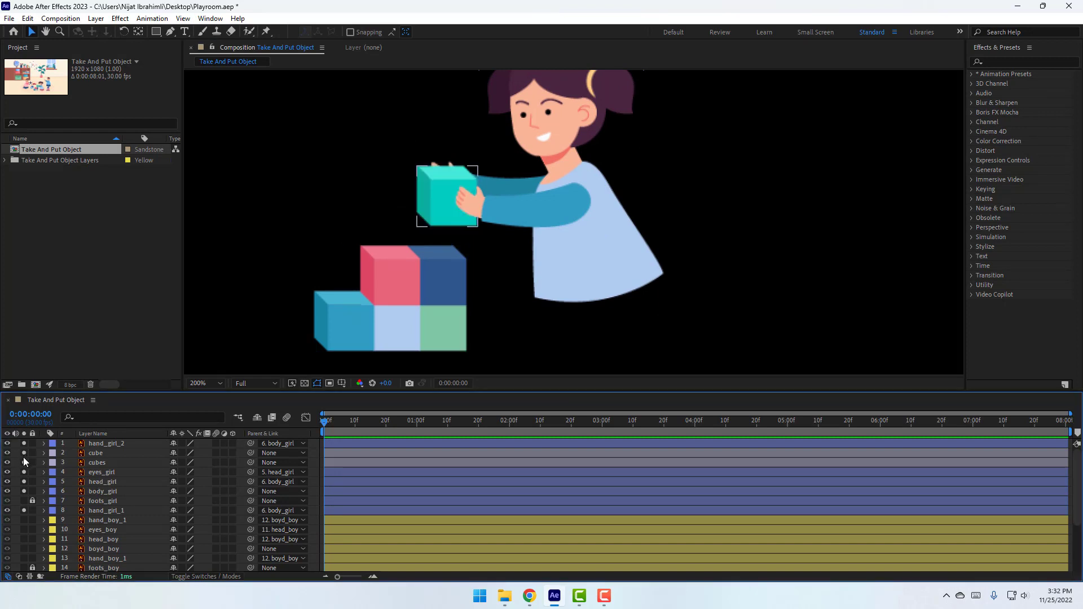
click(31, 501)
click(24, 501)
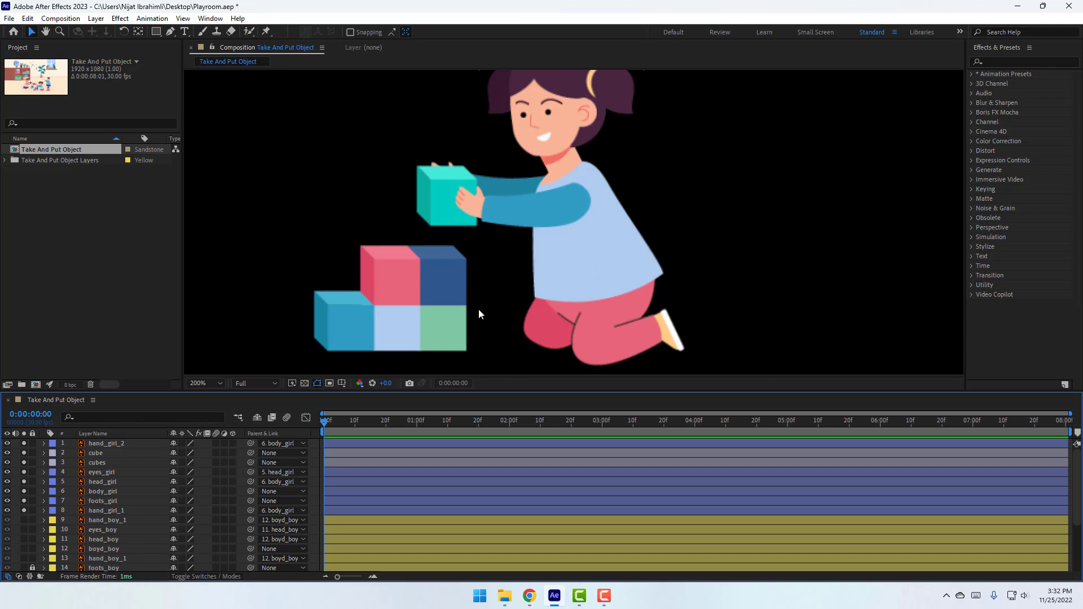
Shift the cubes stack slightly toward the girl.
click(416, 299)
drag(421, 295, 431, 295)
Keyframe body_girl's Rotation at the start and set it to -8° at frame 10 so she leans toward the cubes.
click(104, 491)
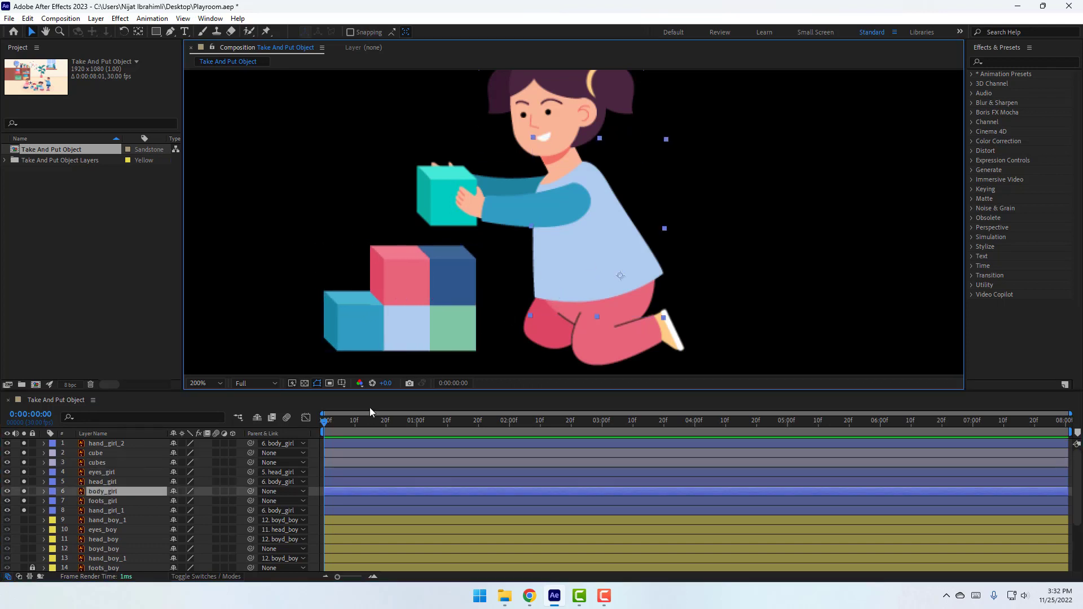
key(r)
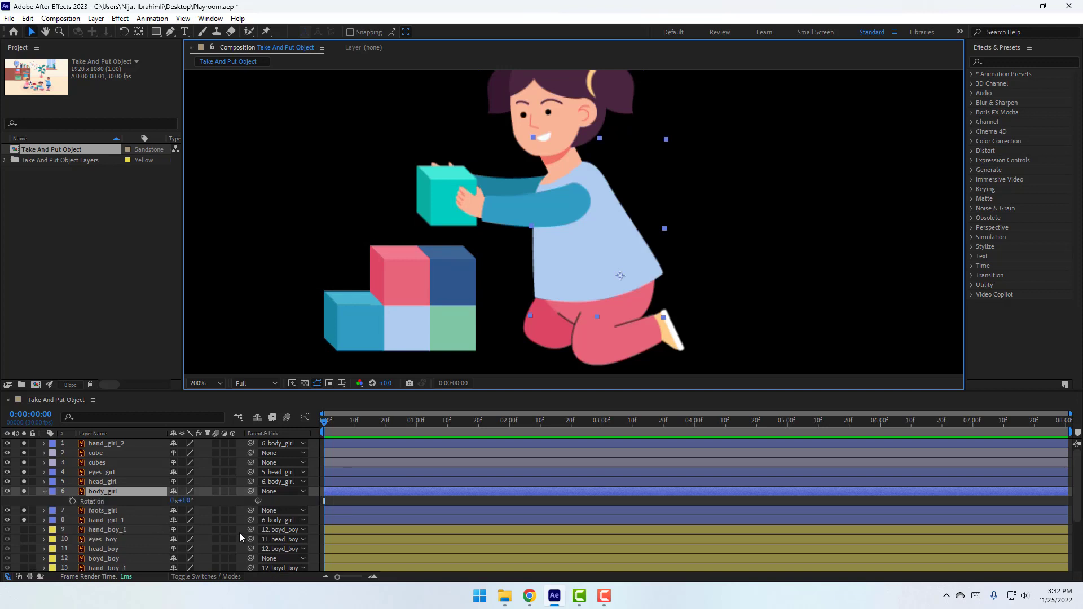
click(73, 502)
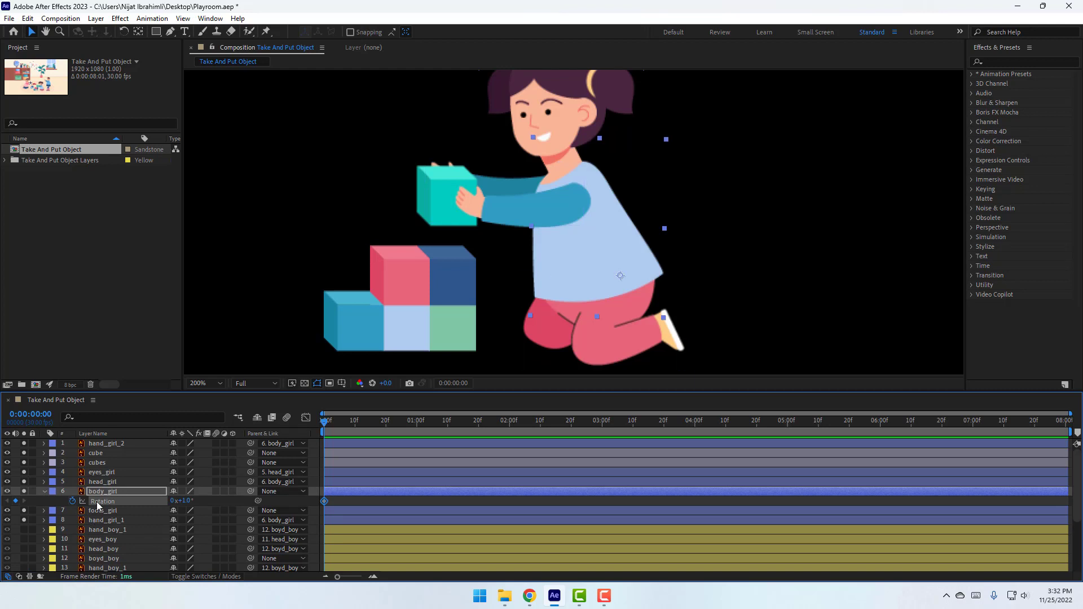
click(443, 382)
text(+10)
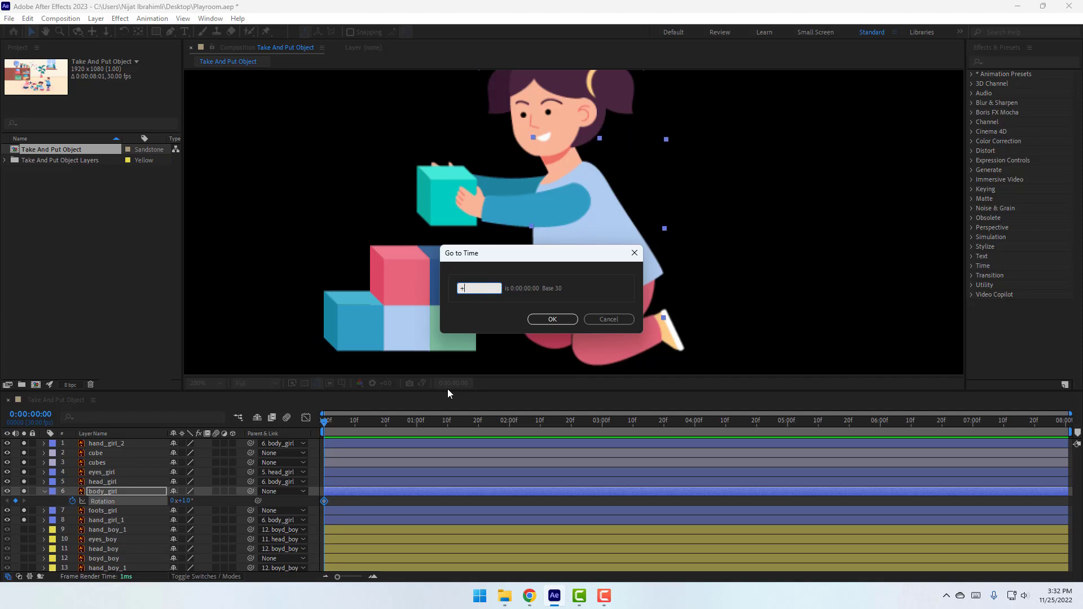
click(541, 323)
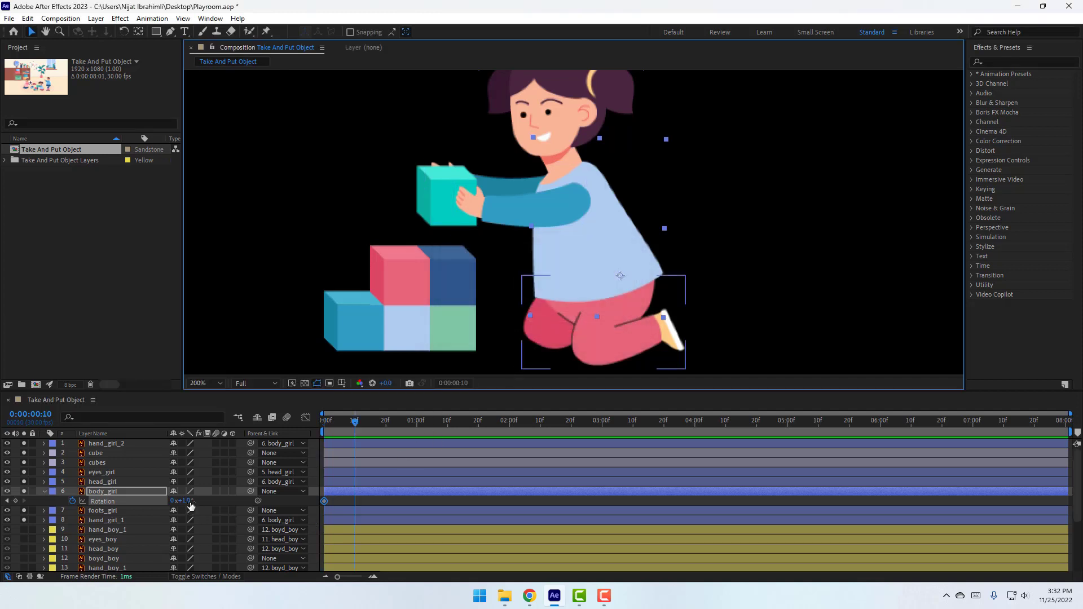
drag(188, 501, 183, 501)
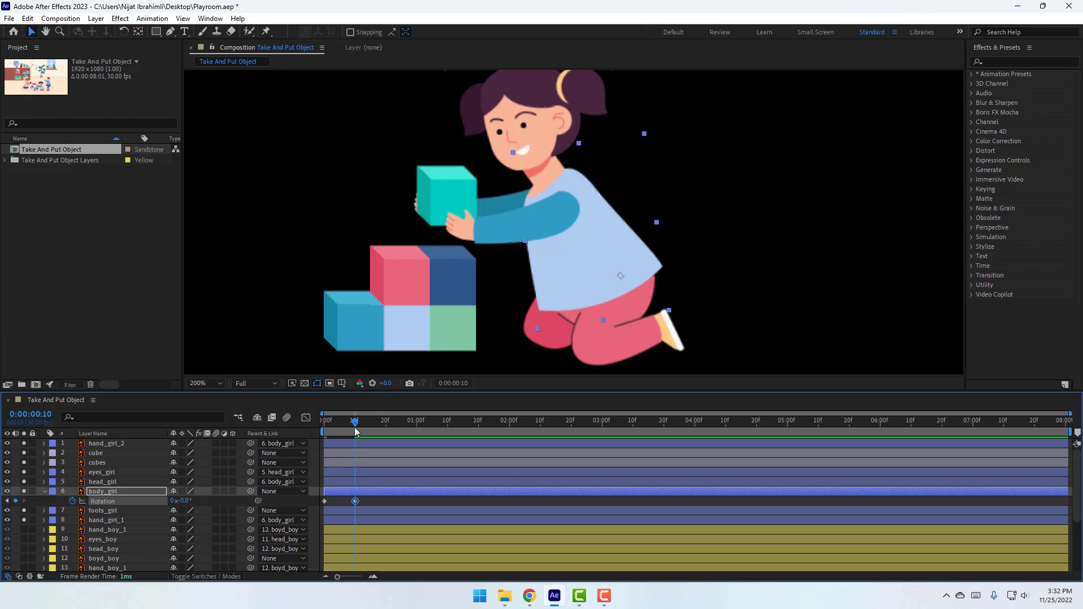
Parent the cube layer to hand_girl_2 at the start of the timeline and scrub to check that it follows.
drag(355, 431, 325, 433)
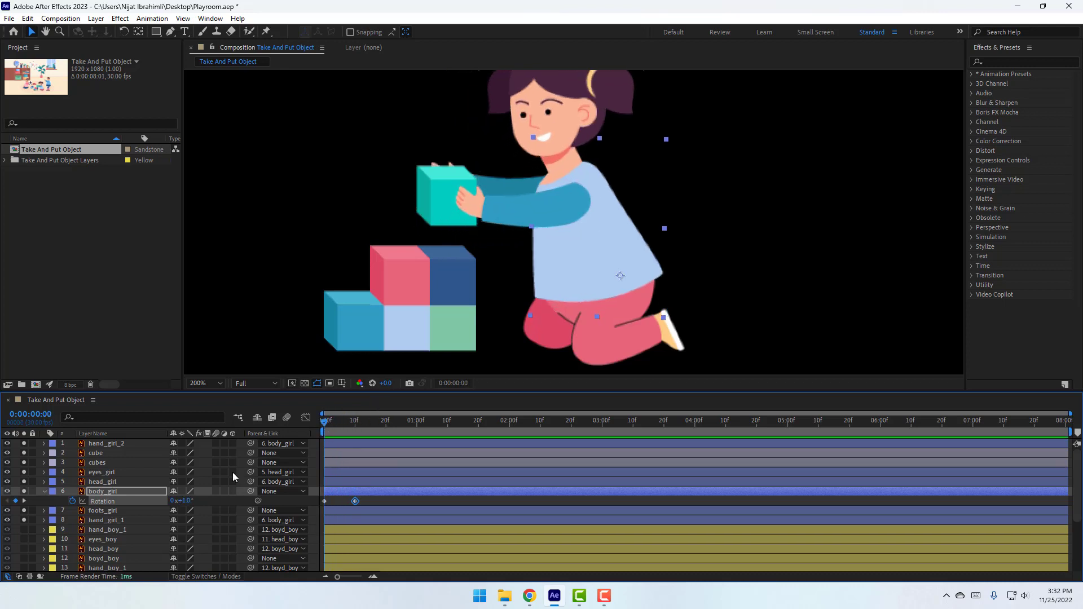
click(433, 184)
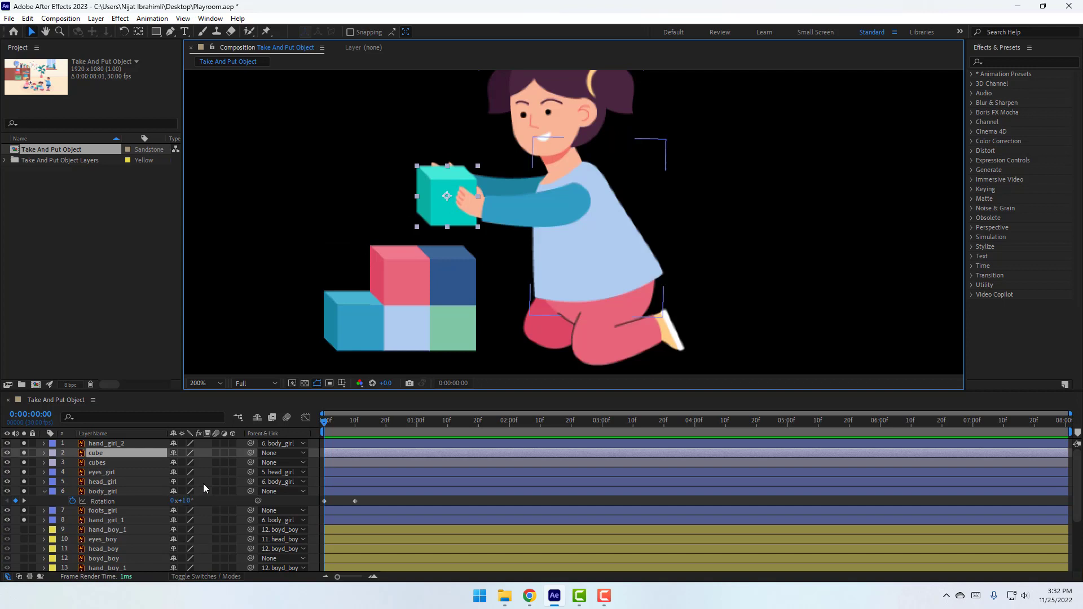
drag(252, 456, 111, 450)
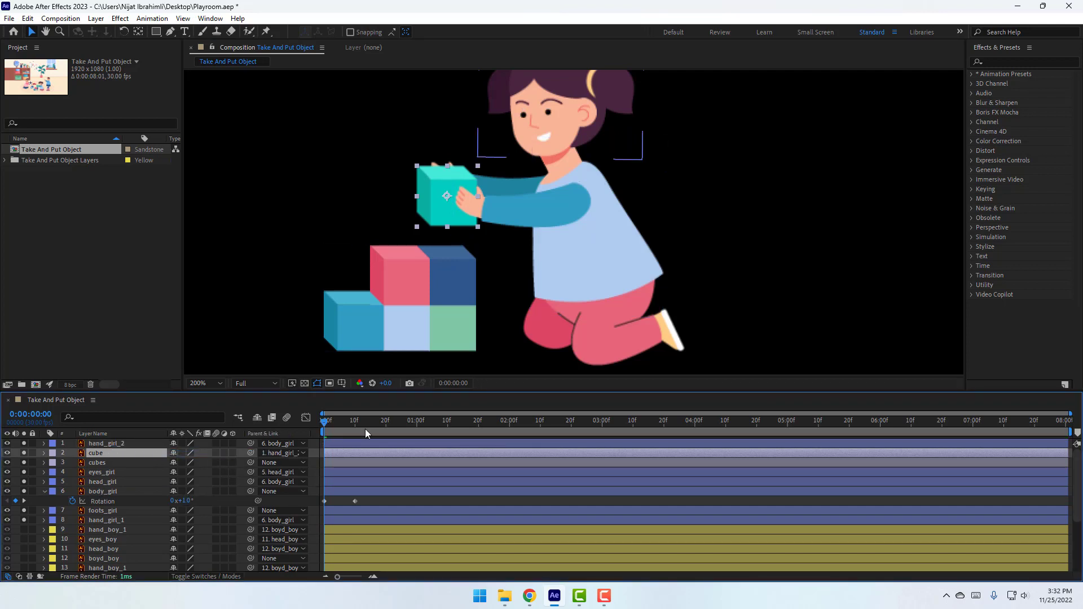
mouse_move(329, 421)
mouse_down()
mouse_move(357, 424)
mouse_move(324, 420)
mouse_up()
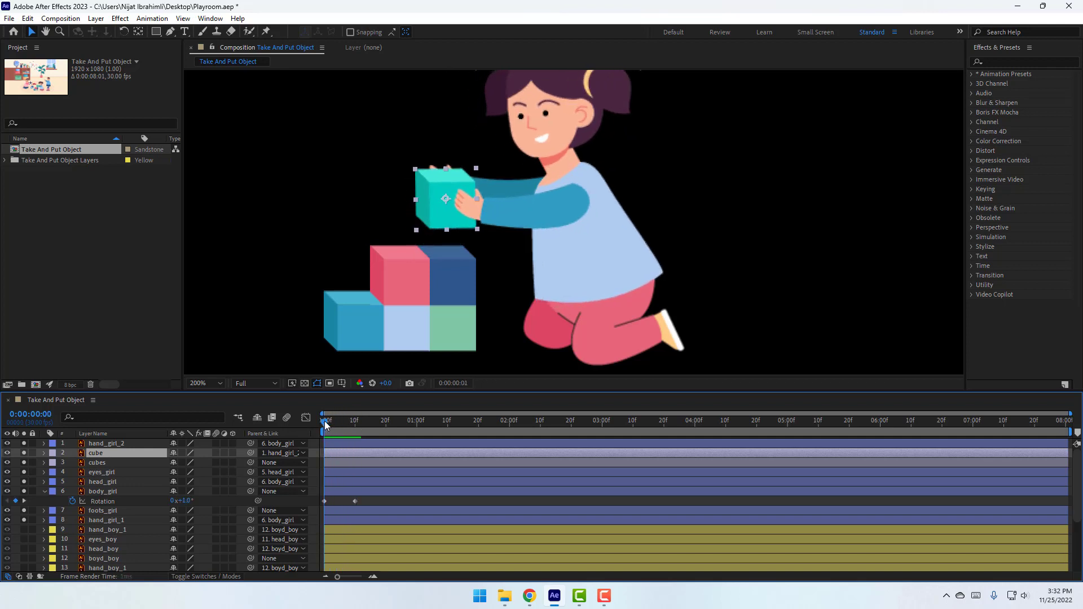
Keyframe the Rotation of hand_girl_2 and hand_girl_1 together at the start and set both to -4° at frame 10.
click(112, 445)
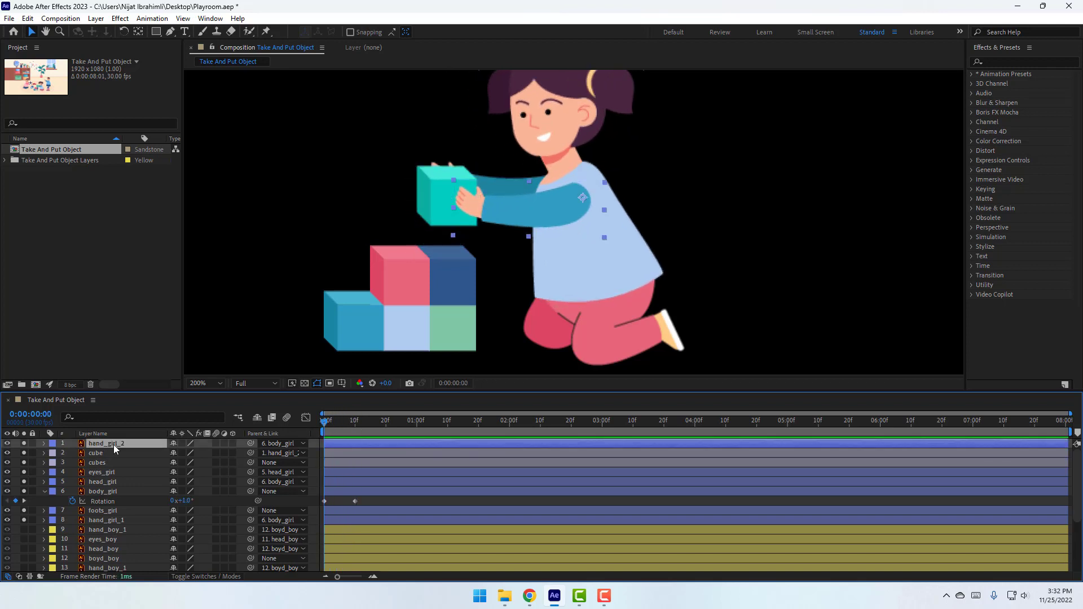
ctrl+click(116, 521)
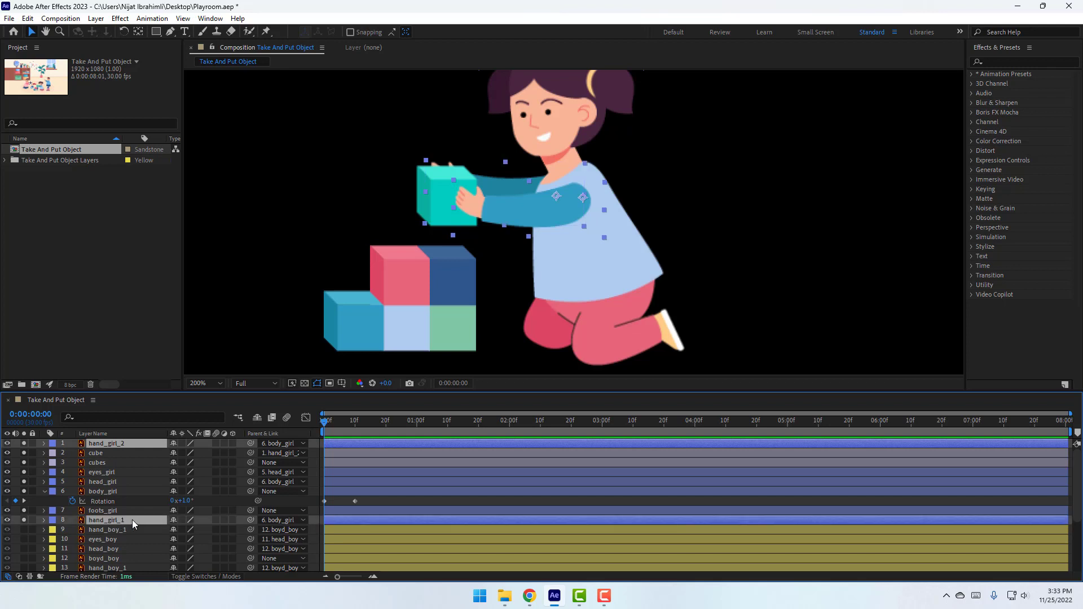
key(r)
click(73, 453)
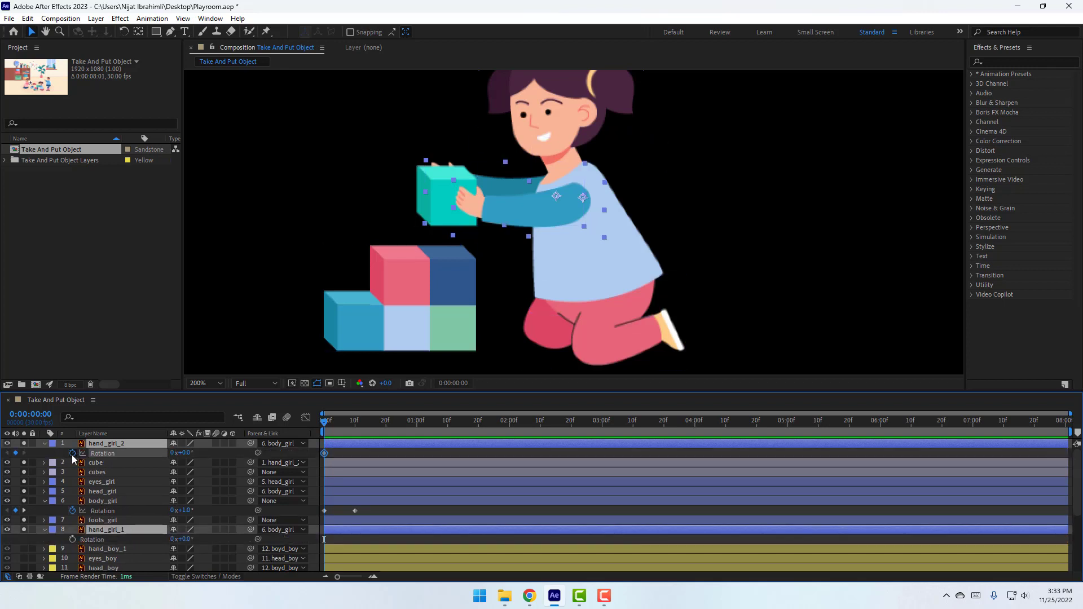
drag(325, 424, 355, 429)
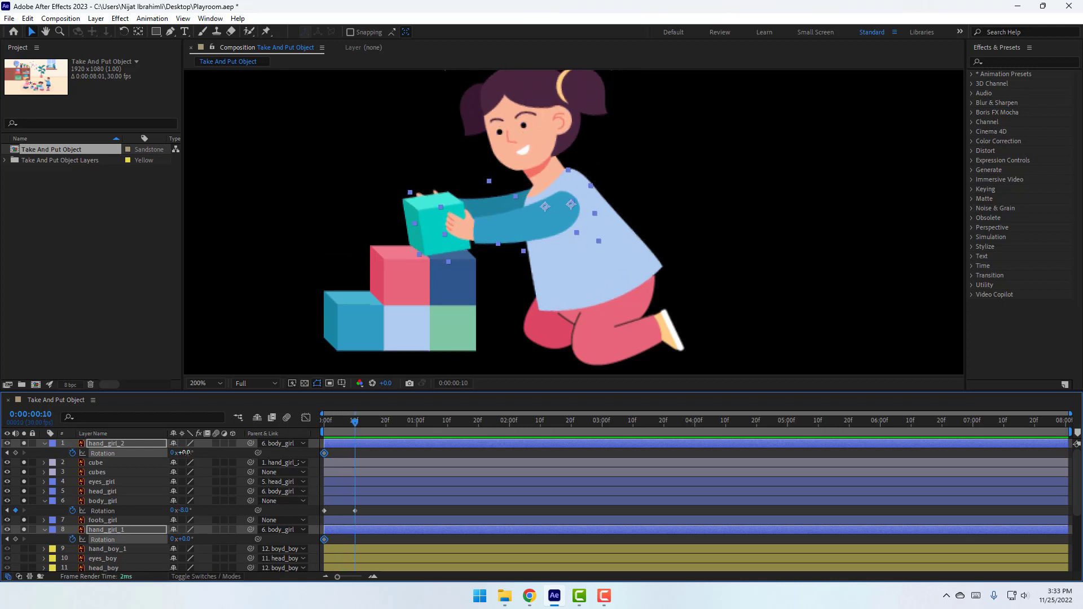
drag(185, 452, 185, 453)
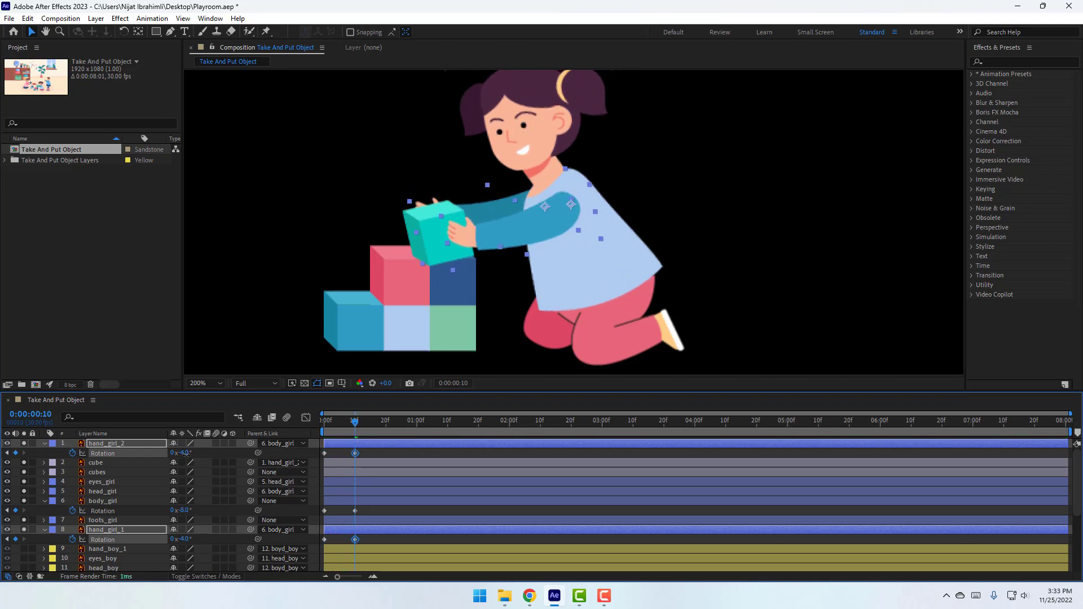
Raise both body_girl Rotation keyframes together, to 5° at the start and -4° at frame 10.
click(184, 510)
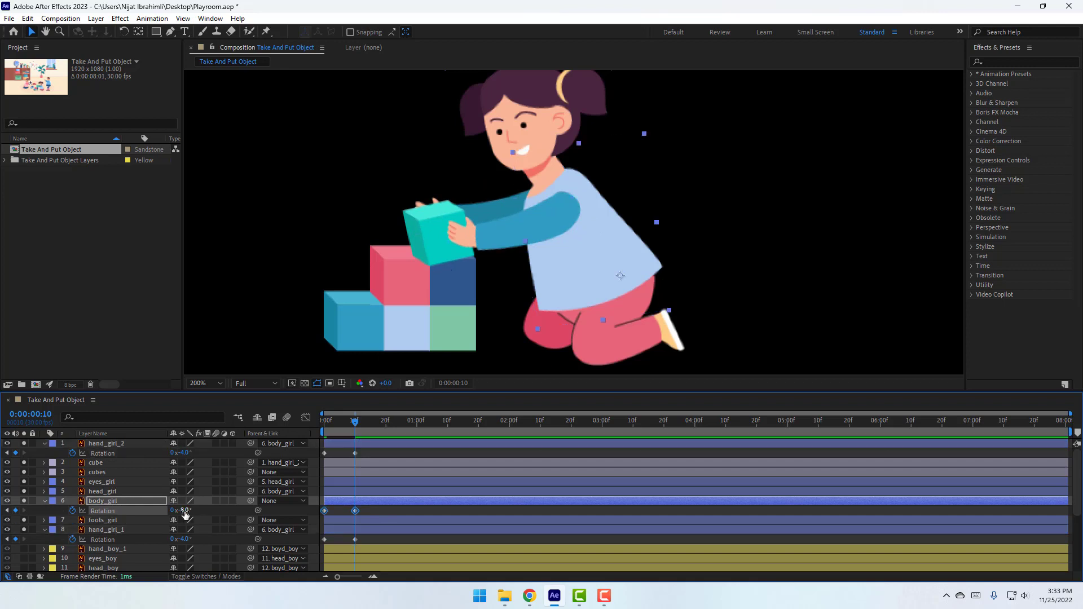
drag(185, 511, 186, 510)
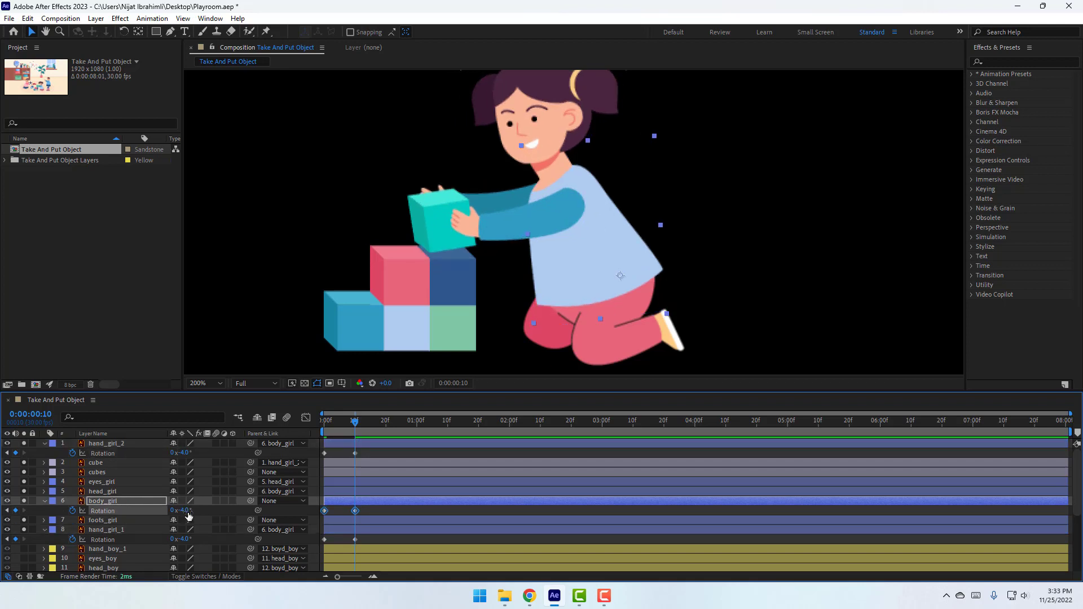
click(203, 510)
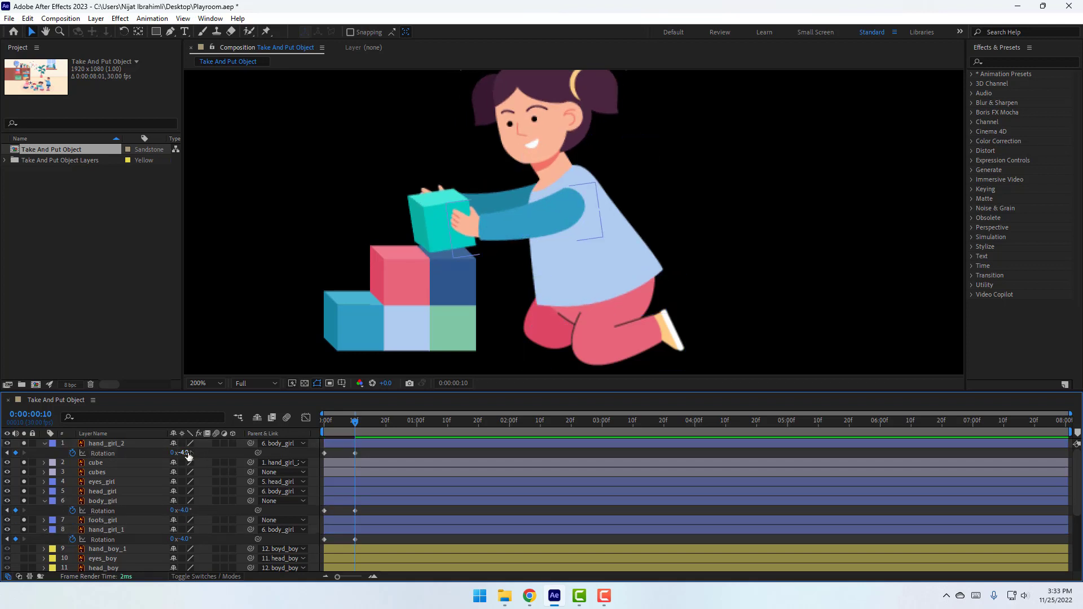
Set the frame 10 Rotation keyframes of hand_girl_2 and hand_girl_1 to -6°.
click(355, 453)
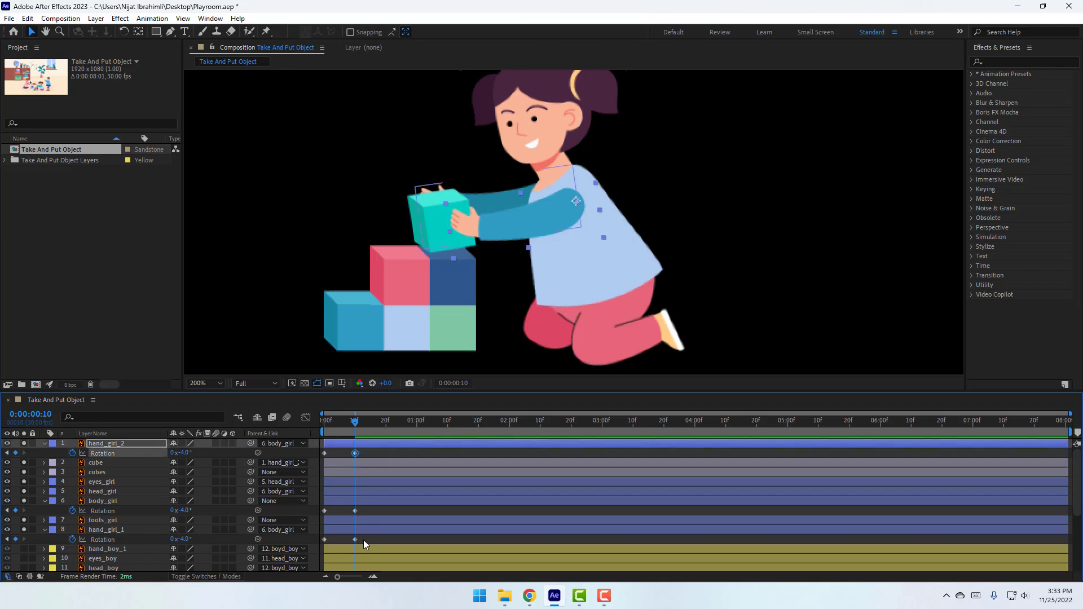
shift+click(355, 539)
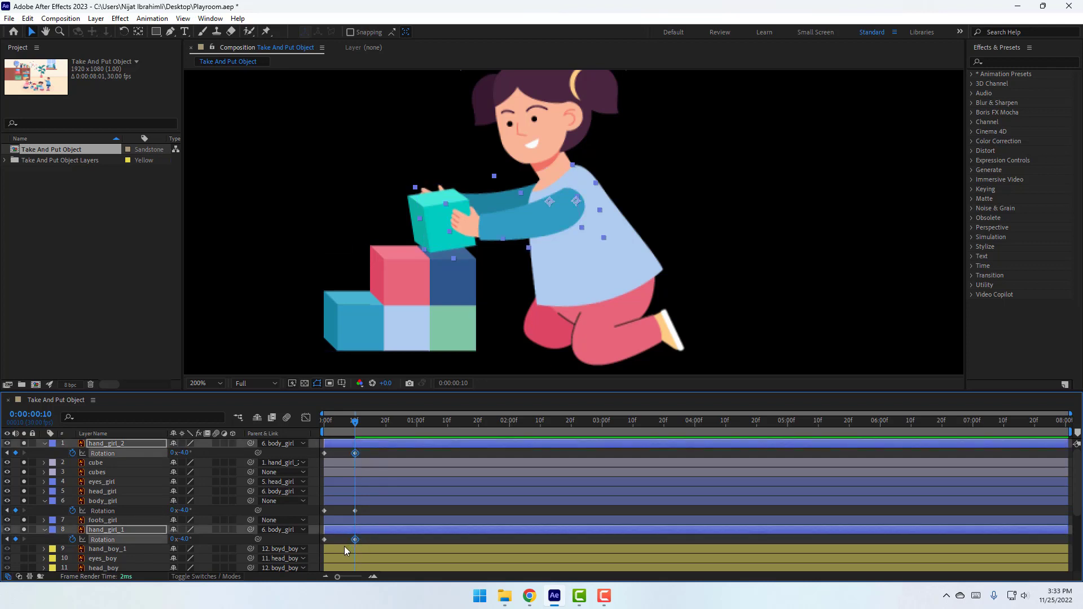
drag(184, 452, 184, 452)
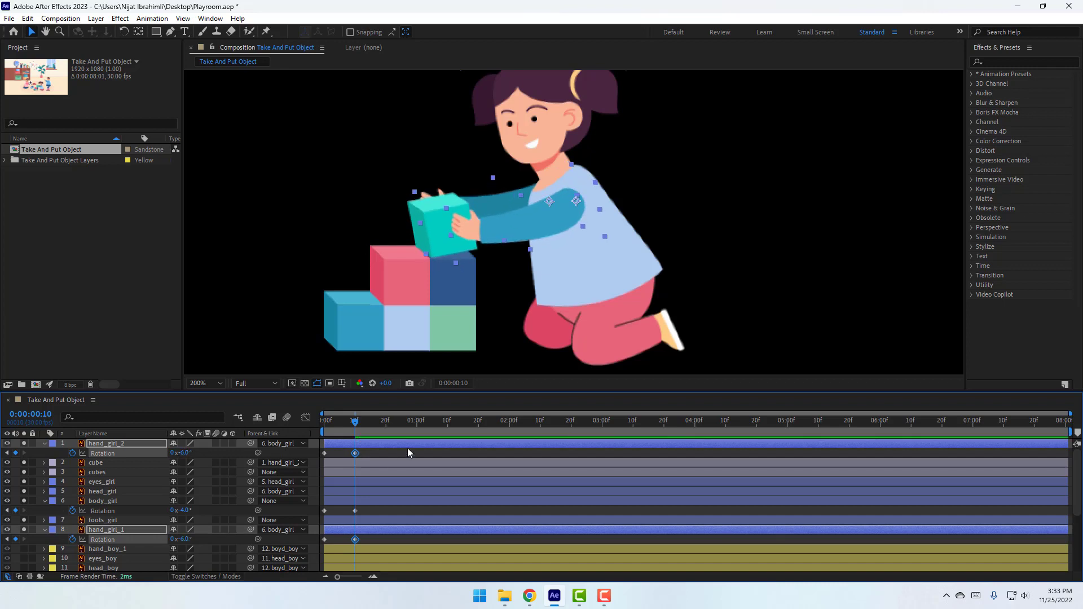
Delay the Rotation keyframes of both girl arms by about 2 frames relative to the body and preview the motion.
drag(354, 421, 297, 427)
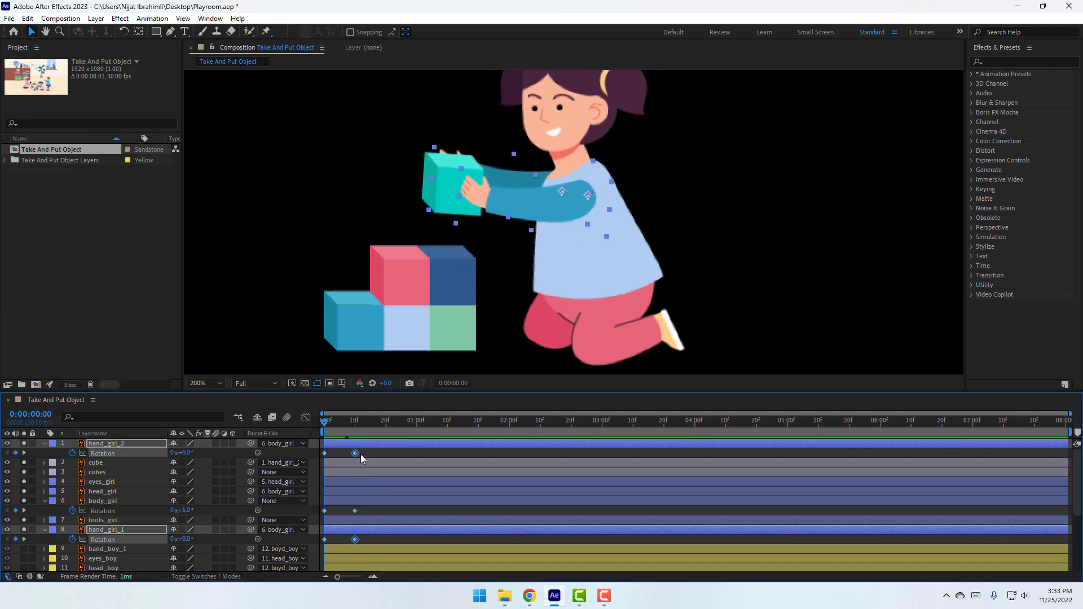
drag(367, 450, 319, 456)
drag(366, 538, 319, 541)
drag(358, 453, 326, 550)
click(374, 456)
key(space)
Apply Easy Ease to all Rotation keyframes of body_girl, hand_girl_2 and hand_girl_1.
right_click(363, 456)
mouse_move(452, 442)
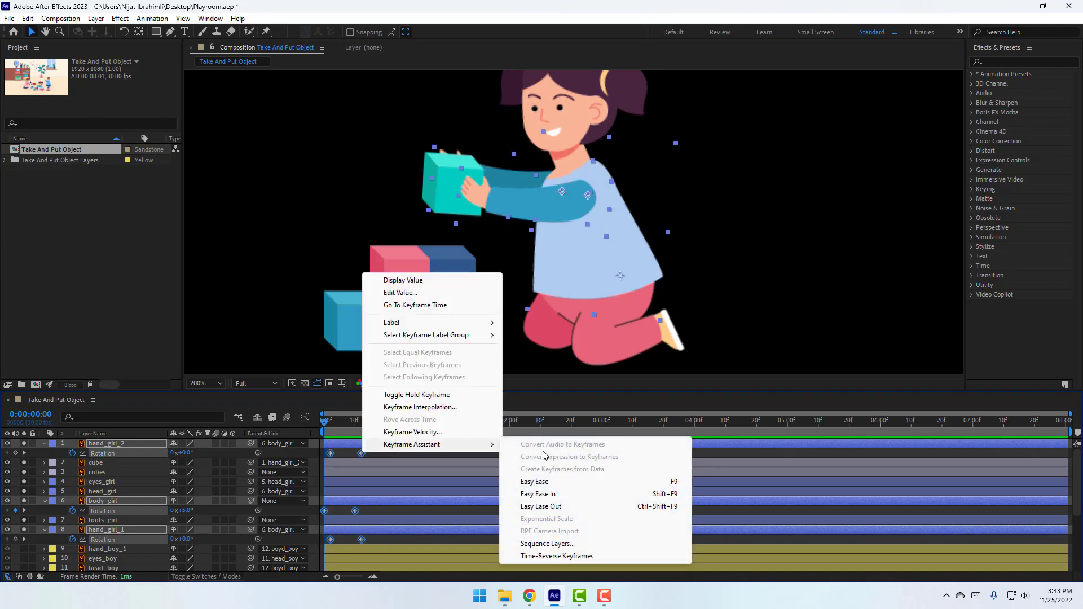
click(508, 479)
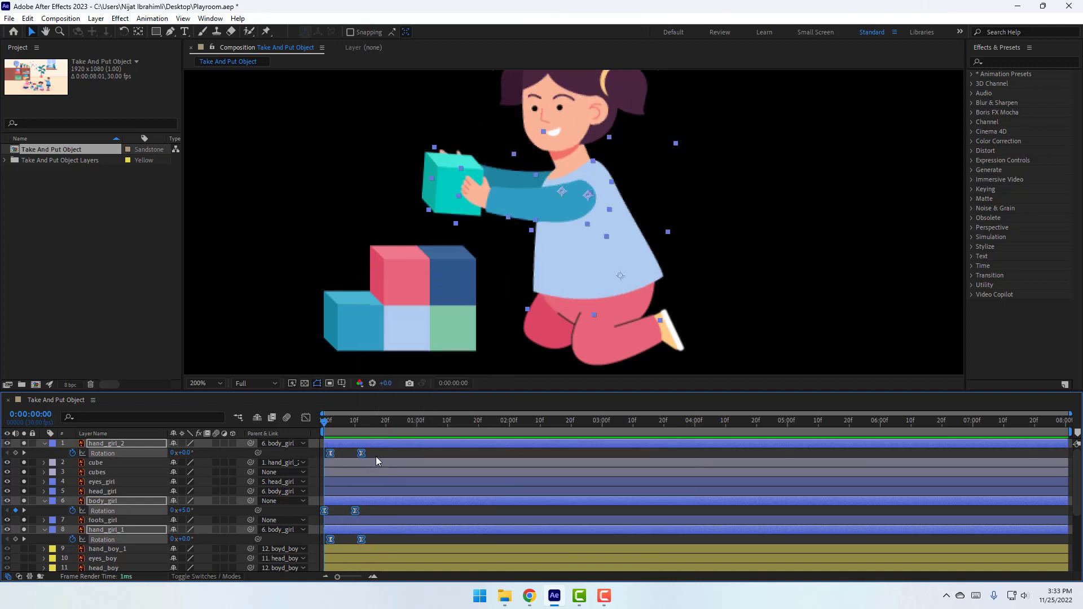
Move the end Rotation keyframes of the girl's body and arms about 6 frames later and preview the slower motion.
drag(385, 453, 350, 544)
drag(360, 456, 391, 422)
key(space)
key(space)
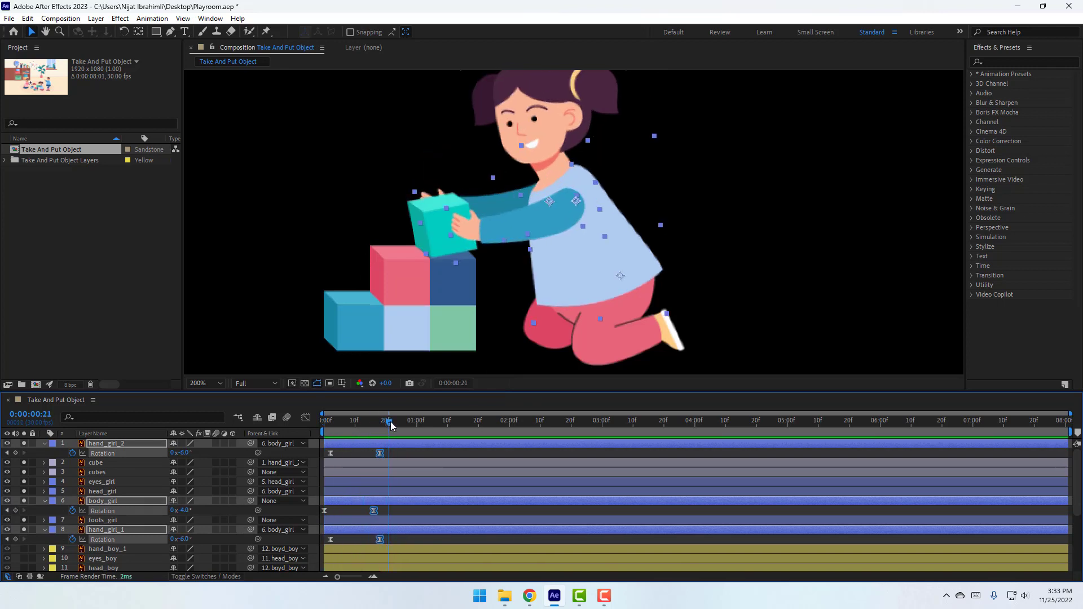
Add a holding Rotation keyframe on body_girl at frame 22 and set its Rotation to +6° at 0:00:01:09.
click(55, 515)
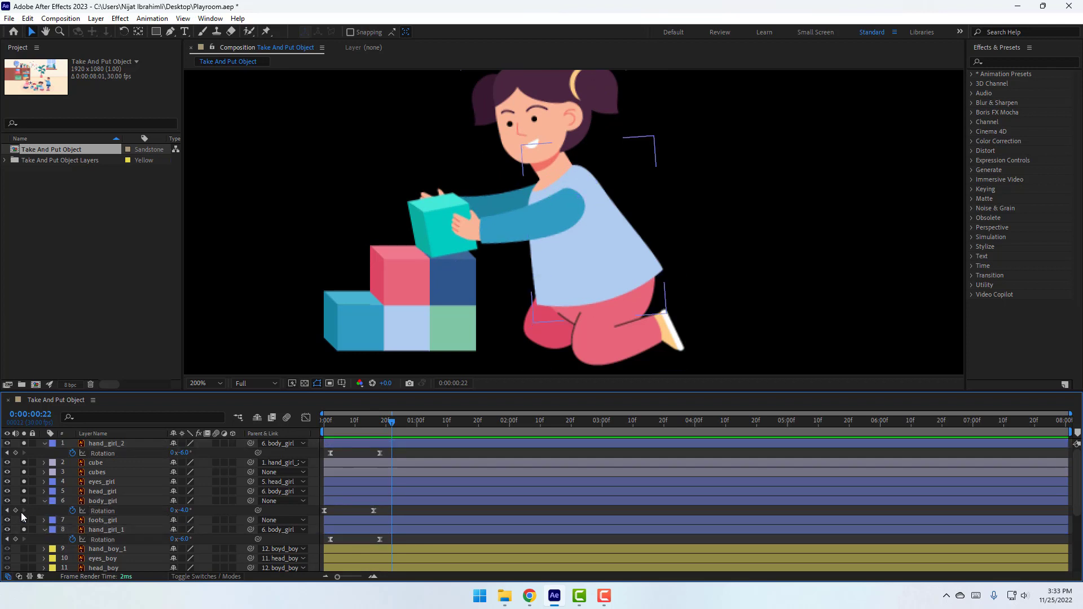
click(16, 510)
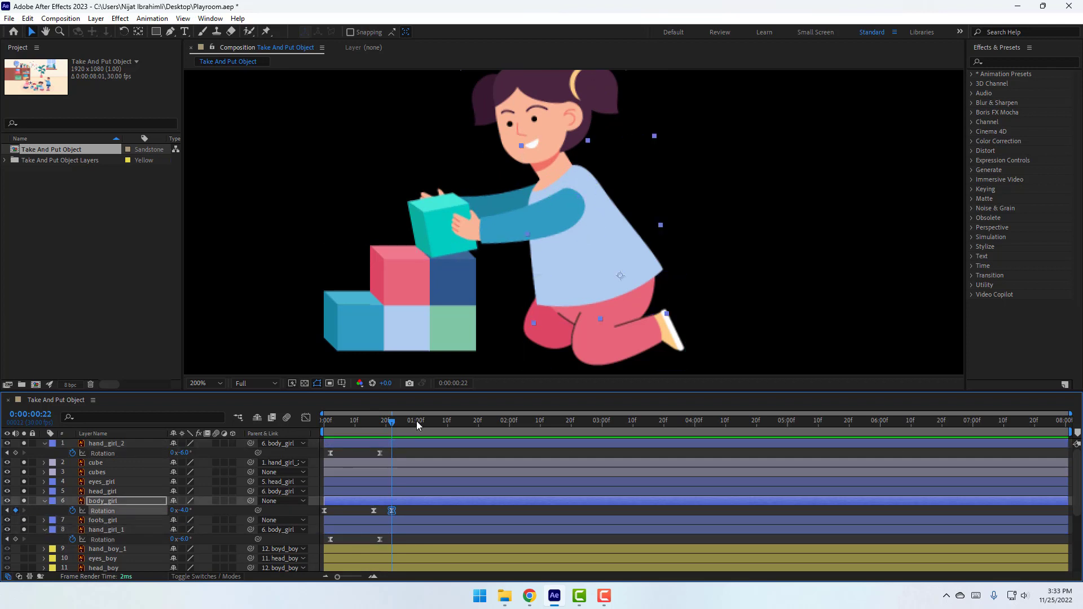
drag(417, 420, 445, 423)
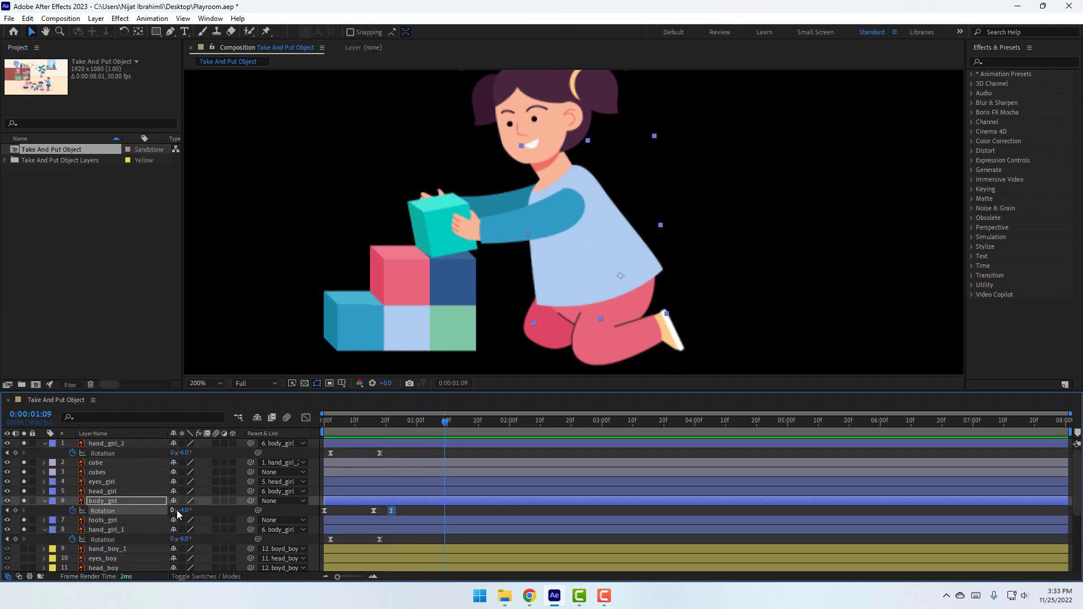
drag(185, 510, 499, 484)
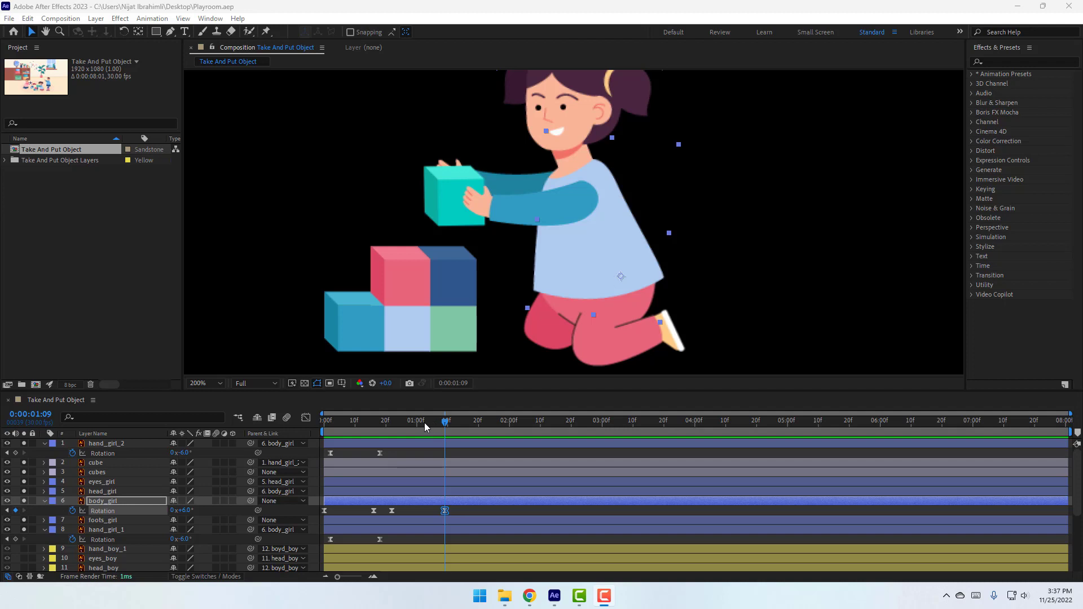
Split the cube layer at frame 18 and set the parent of the resulting cube 2 layer to None.
drag(424, 422, 378, 424)
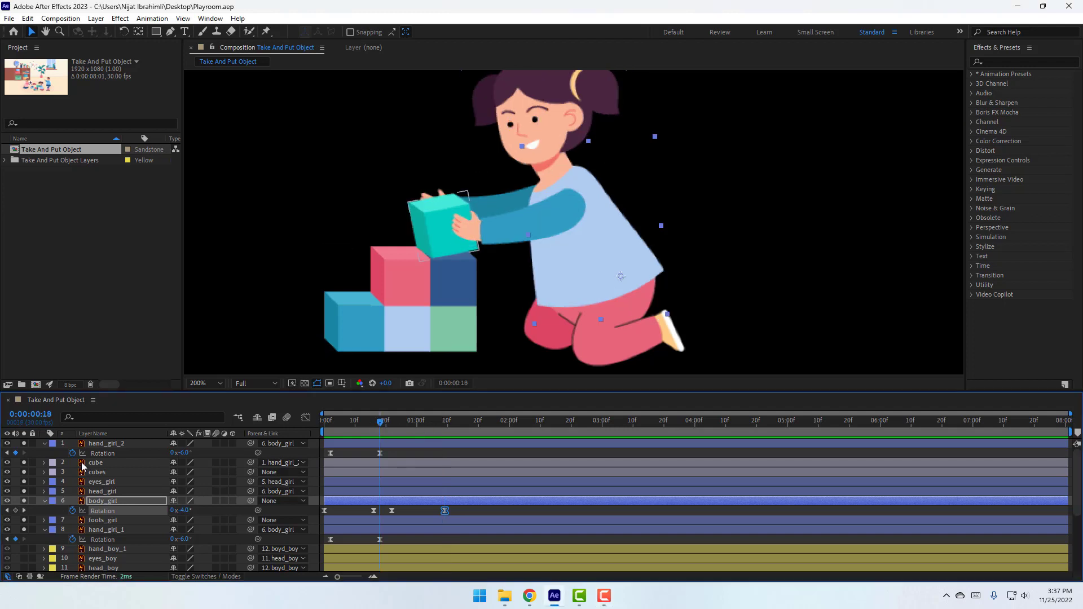
click(110, 464)
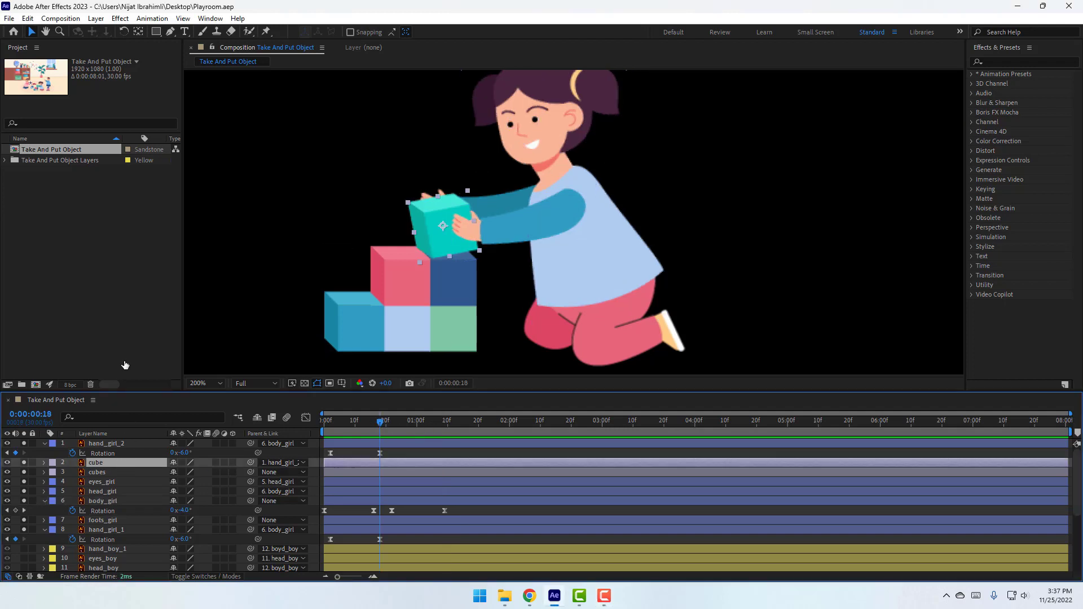
click(28, 19)
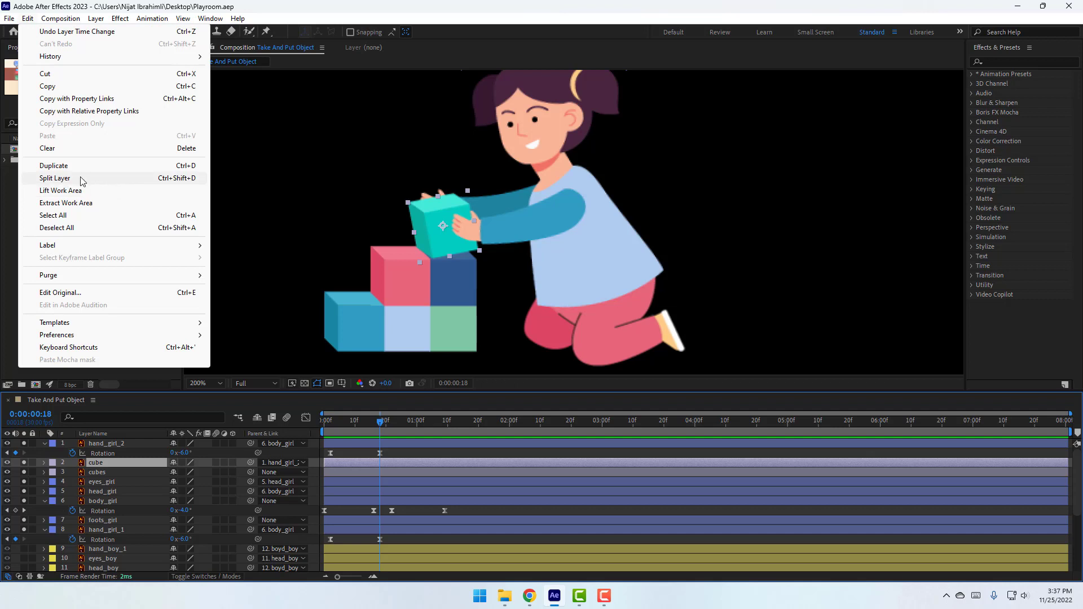
click(80, 178)
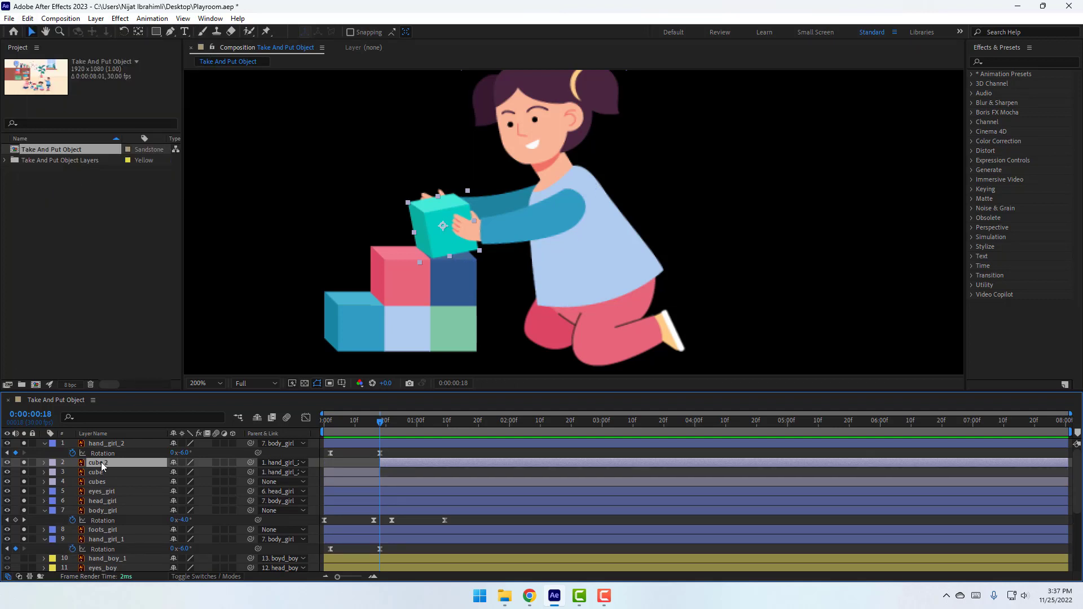
click(271, 463)
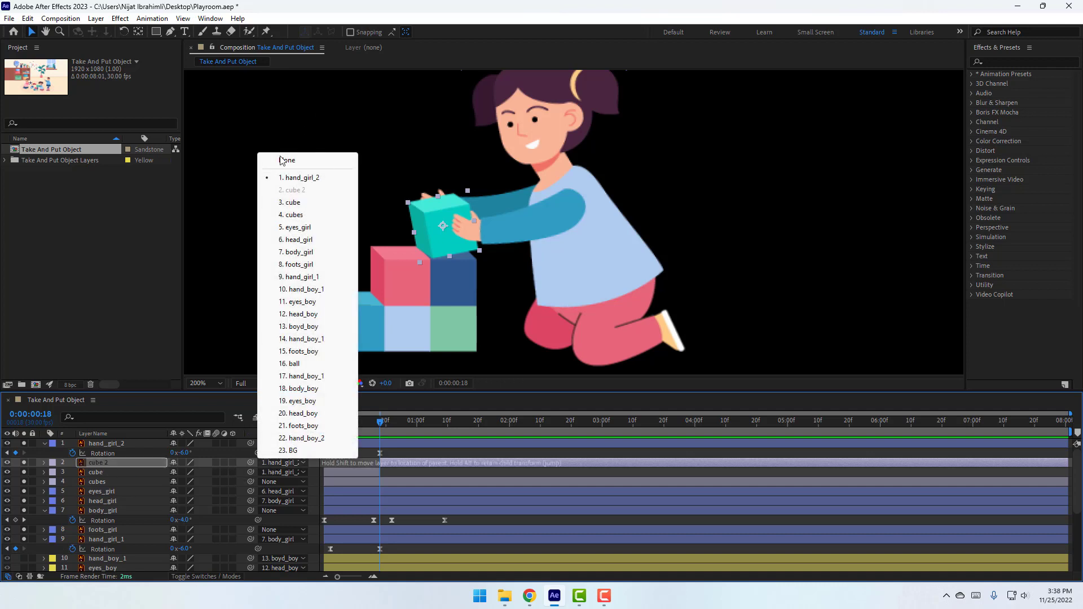
click(302, 162)
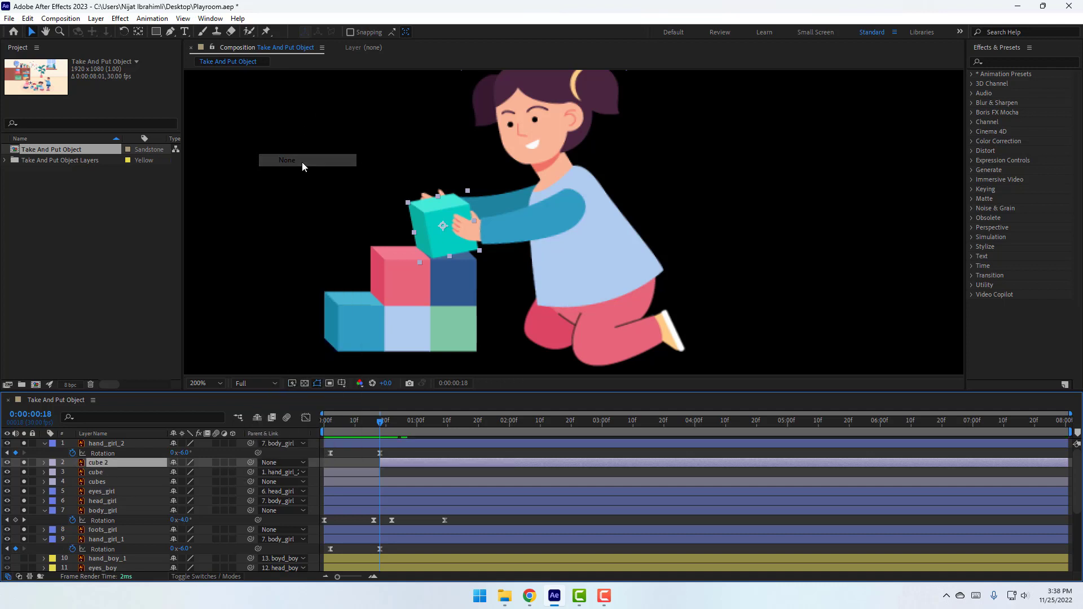
Set cube 2's Rotation to 0° and seat it on the dark blue cube at about 1009.2, 846.7, previewing the handover.
key(r)
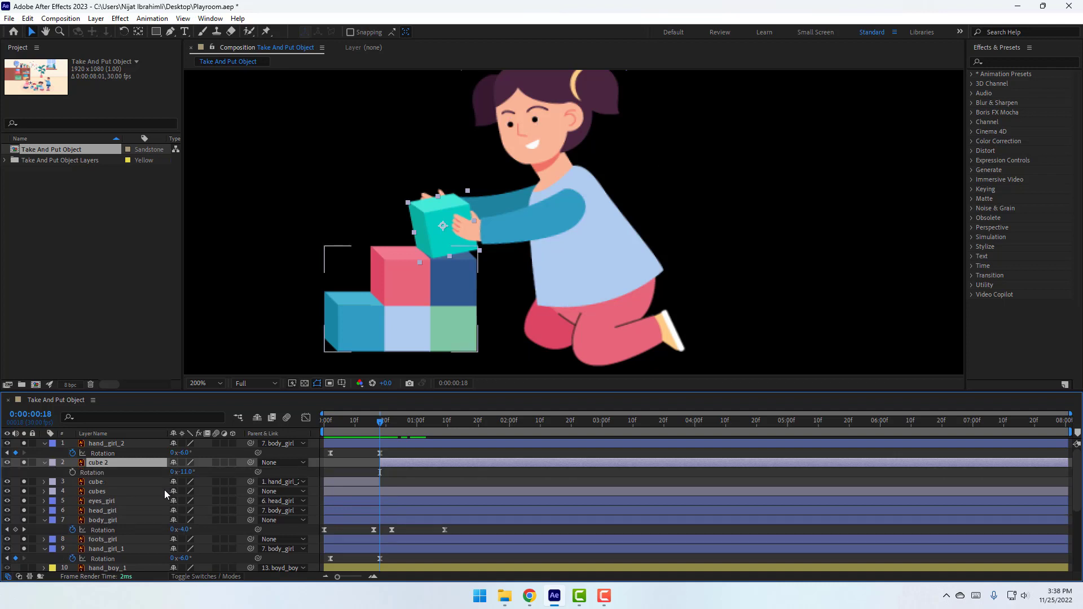
key(shift+p)
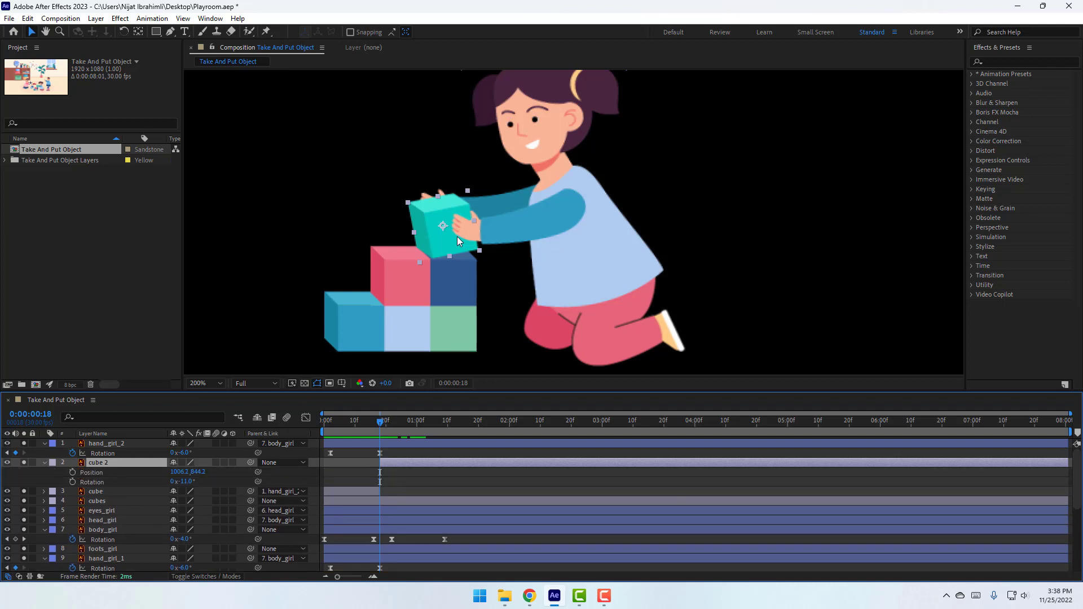
scroll(457, 236, up, 2)
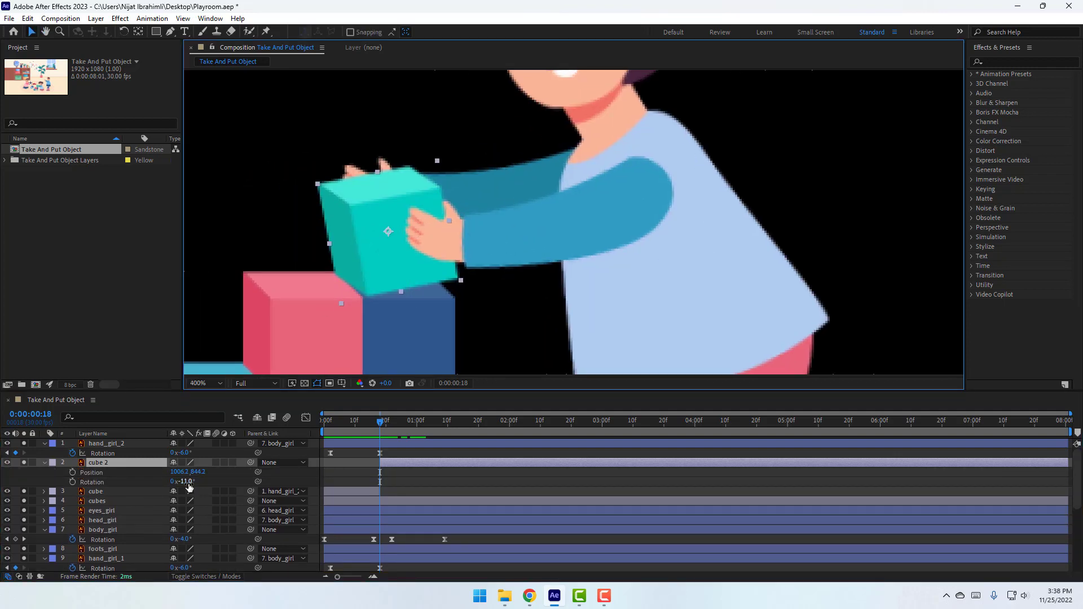
drag(189, 487, 195, 487)
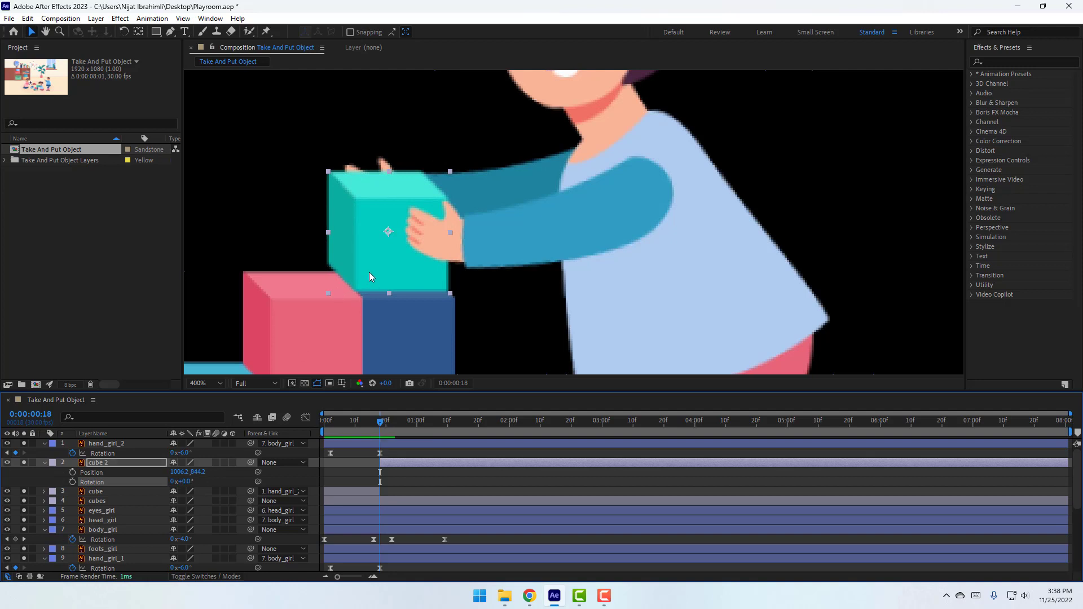
drag(369, 272, 374, 275)
scroll(373, 275, down, 2)
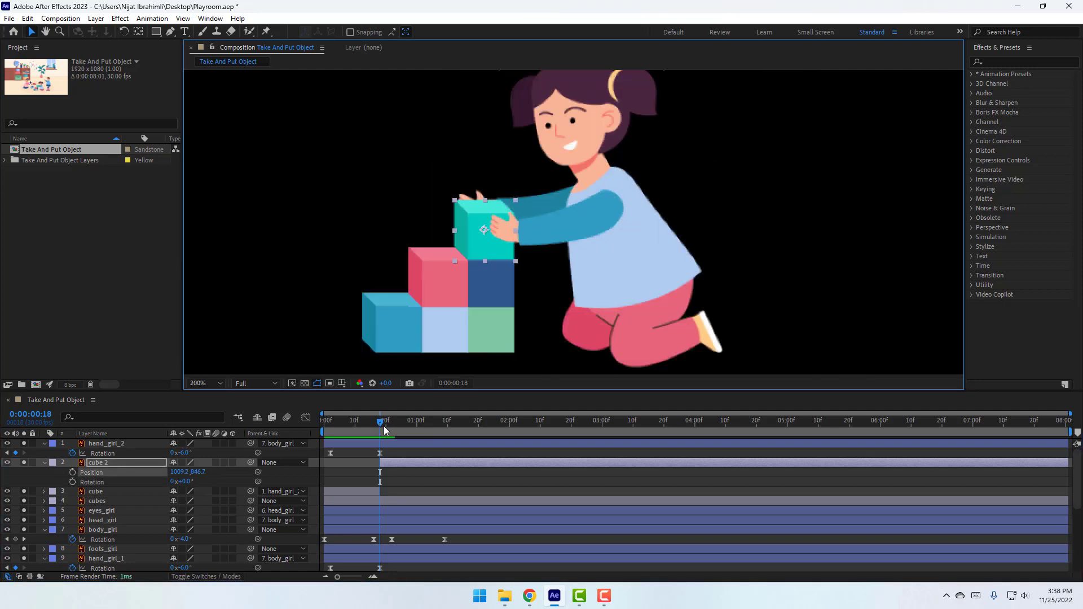
click(410, 478)
key(space)
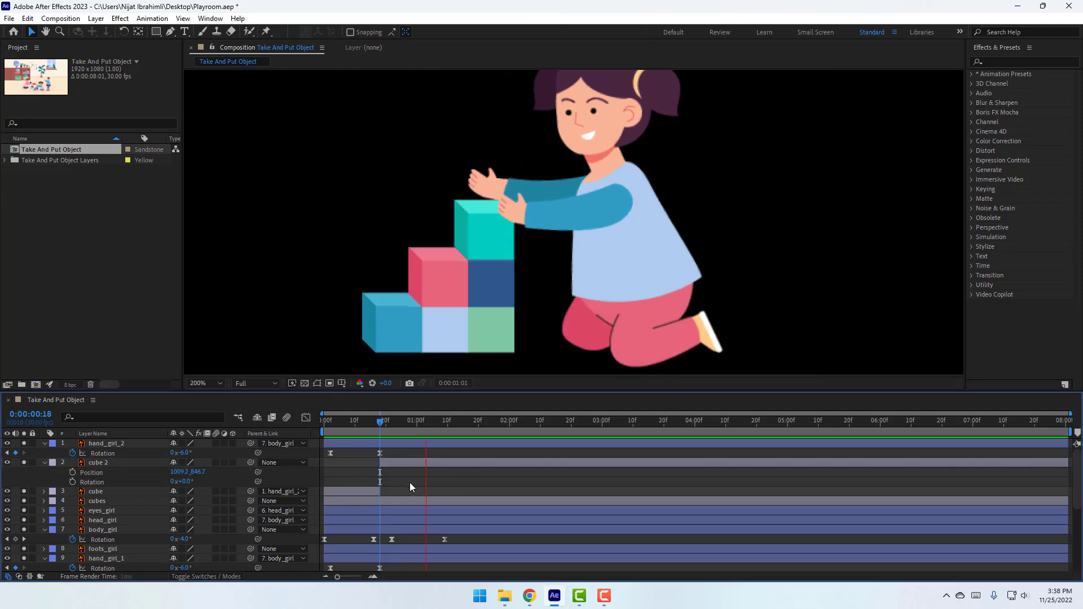
key(space)
Add Rotation keyframes for hand_girl_2 and hand_girl_1 at 0:00:01:02, setting hand_girl_1 to -51° there.
drag(372, 421, 423, 423)
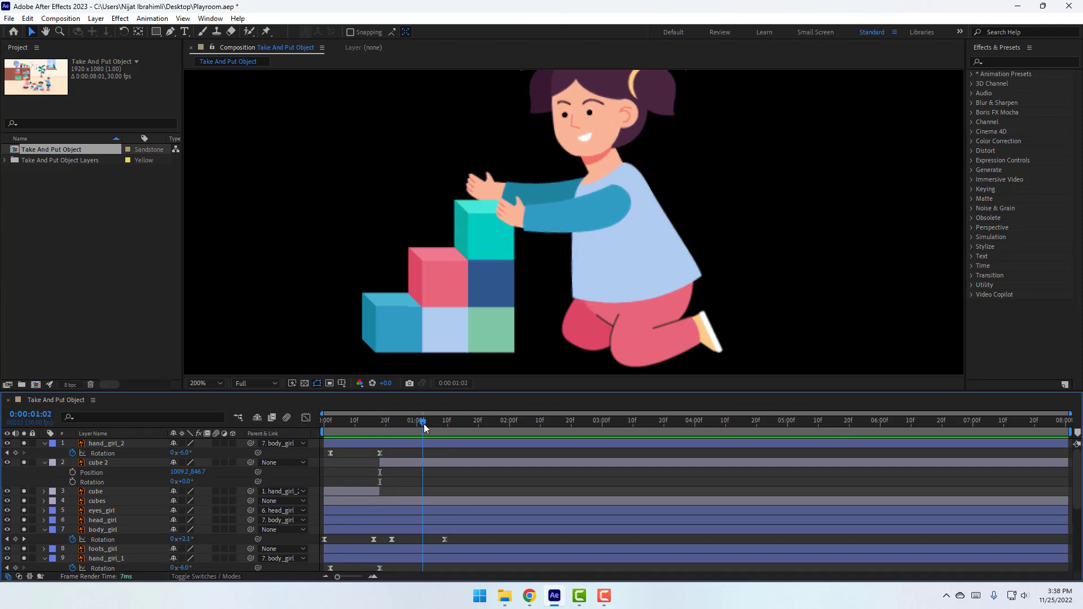
click(15, 453)
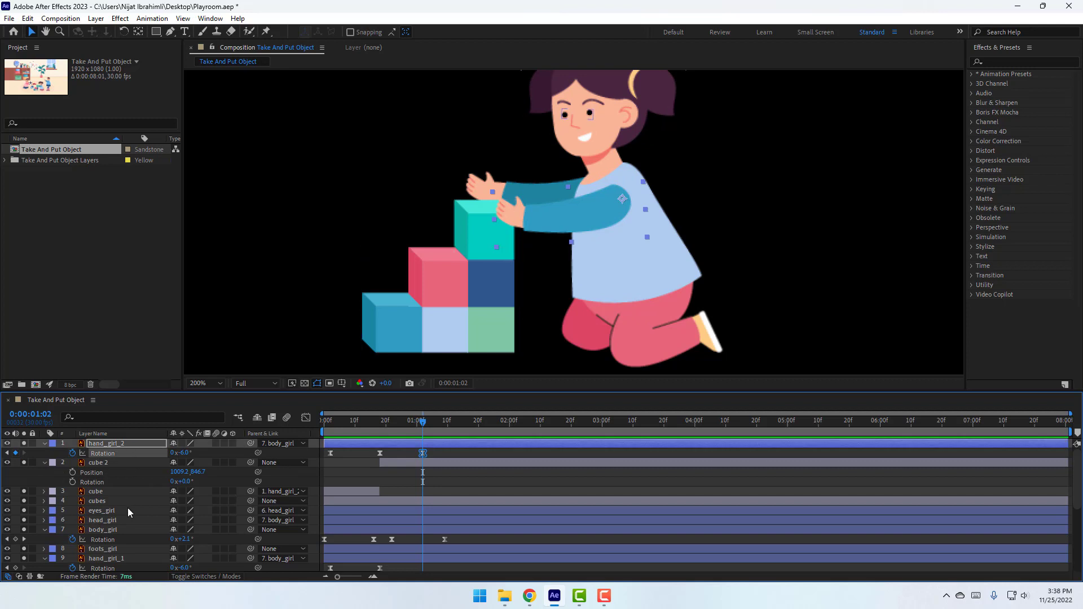
scroll(132, 538, down, 2)
scroll(130, 538, up, 1)
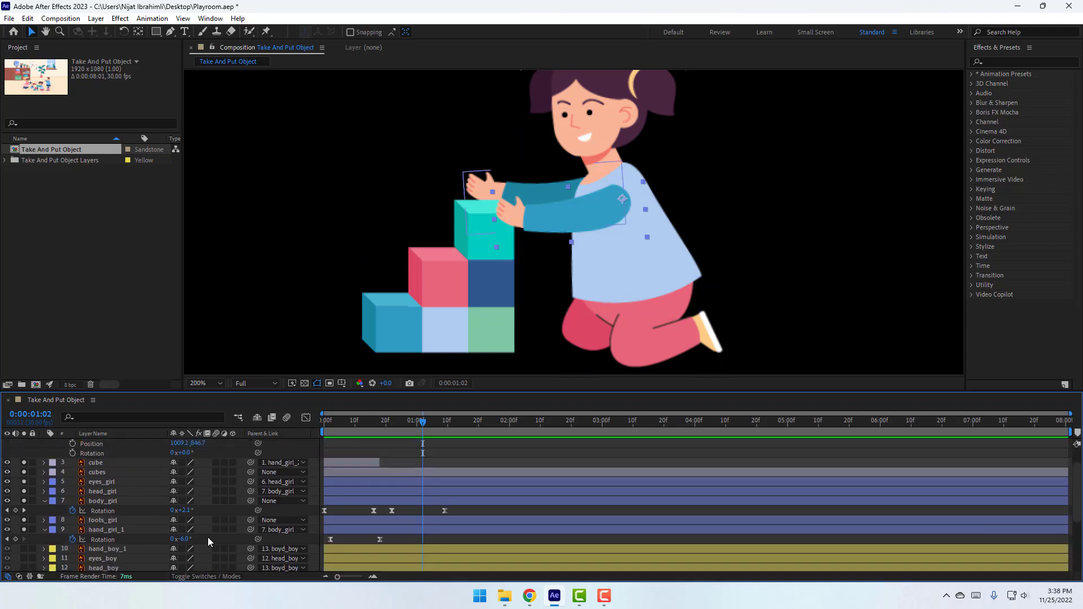
click(16, 540)
drag(627, 274, 600, 286)
drag(182, 539, 164, 544)
scroll(208, 492, up, 2)
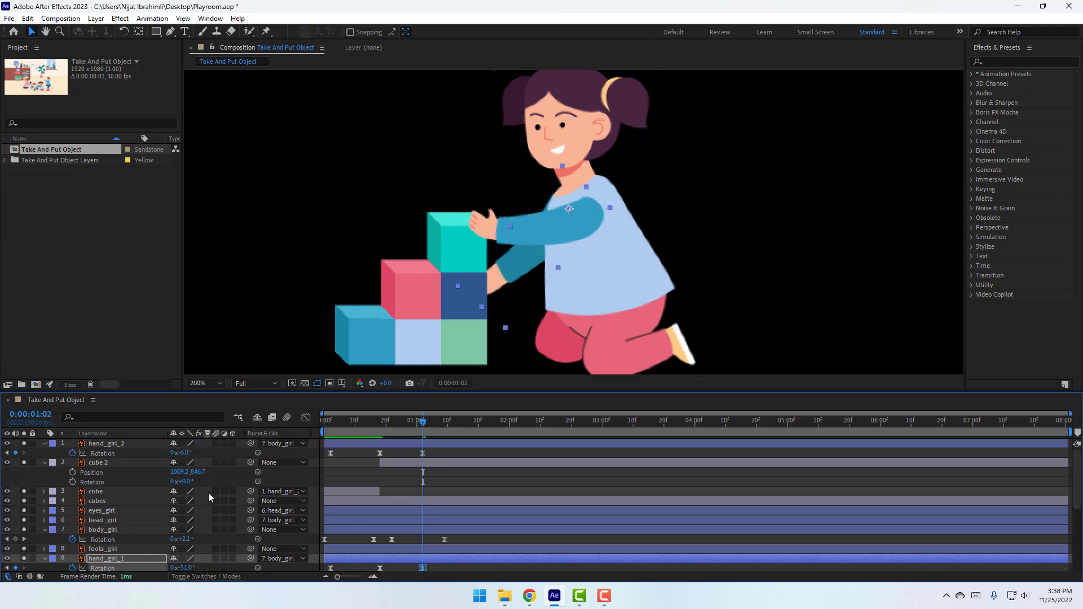
Set hand_girl_2's Rotation at 0:00:01:02 to -44° and preview both arms lowering.
drag(310, 390, 314, 322)
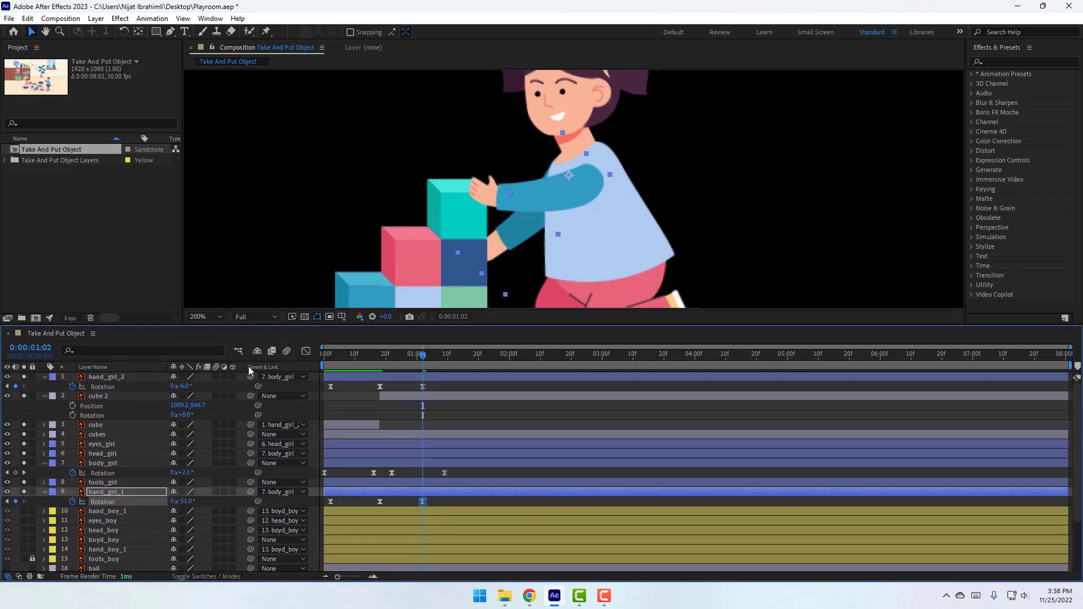
drag(184, 387, 169, 390)
key(space)
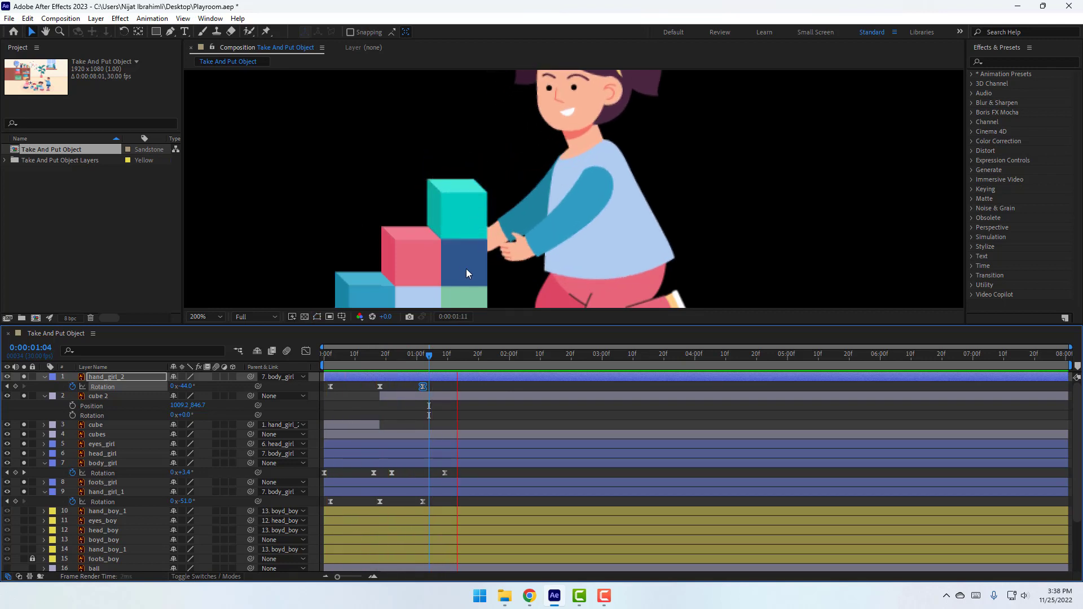
key(comma)
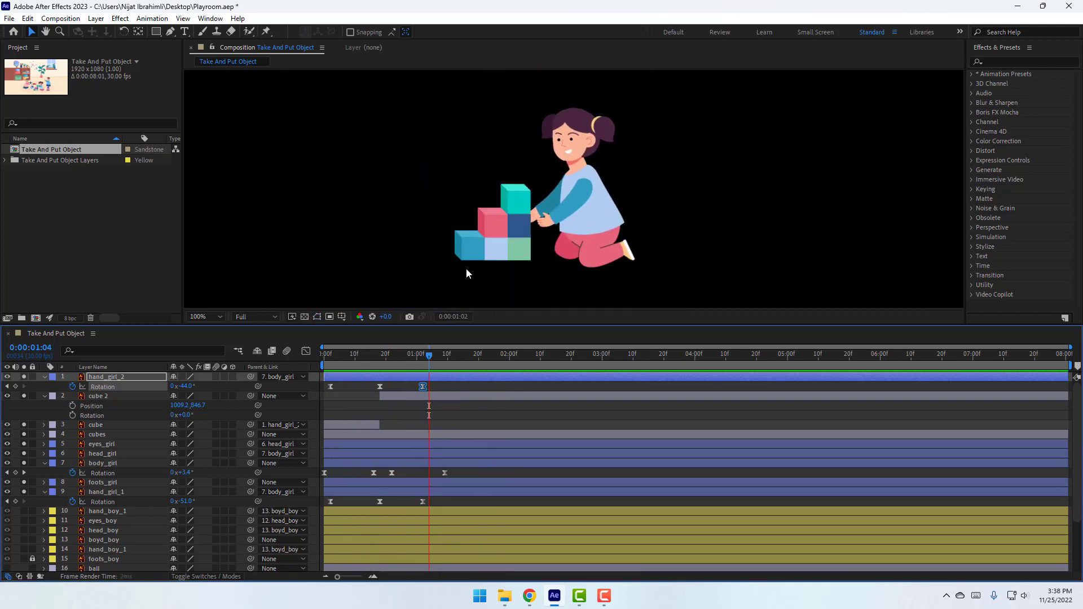
key(space)
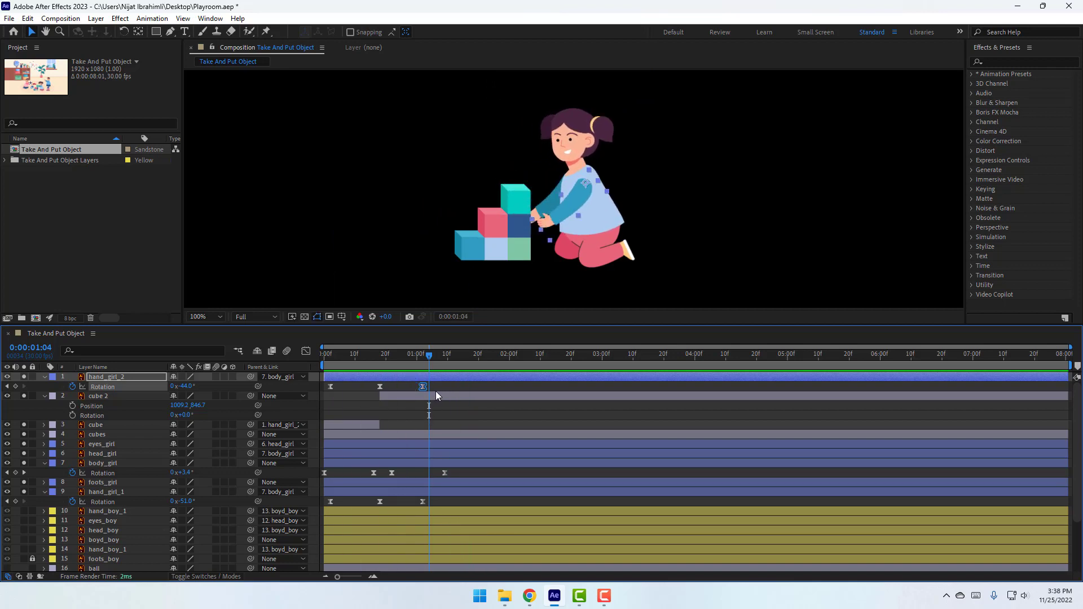
Reshape hand_girl_2's Rotation speed curve so the arm lowers fast right after frame 18 and slows gradually, and preview it.
drag(445, 383, 309, 400)
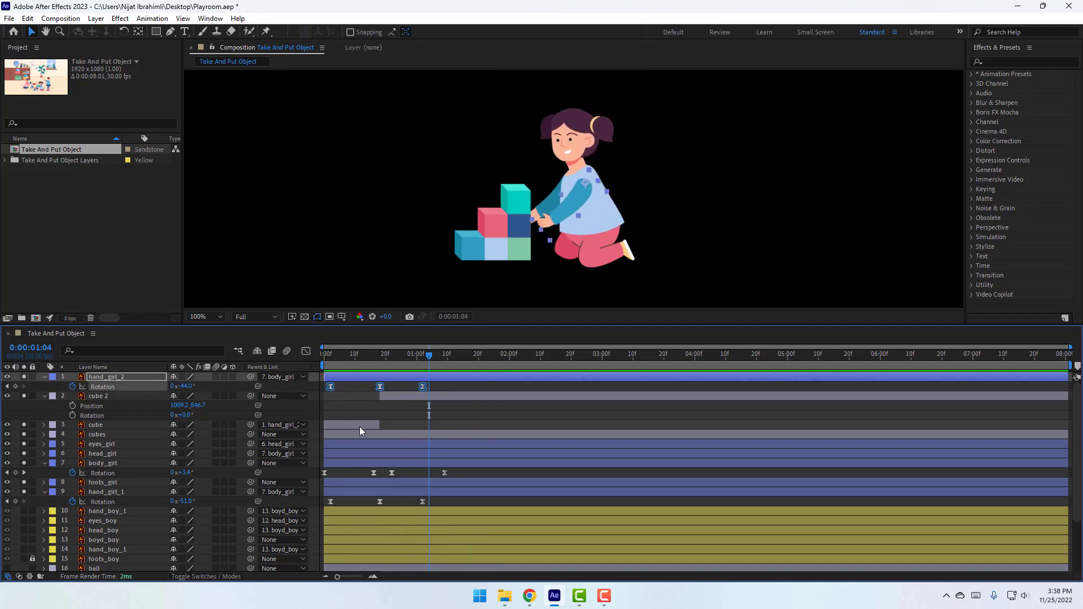
click(305, 352)
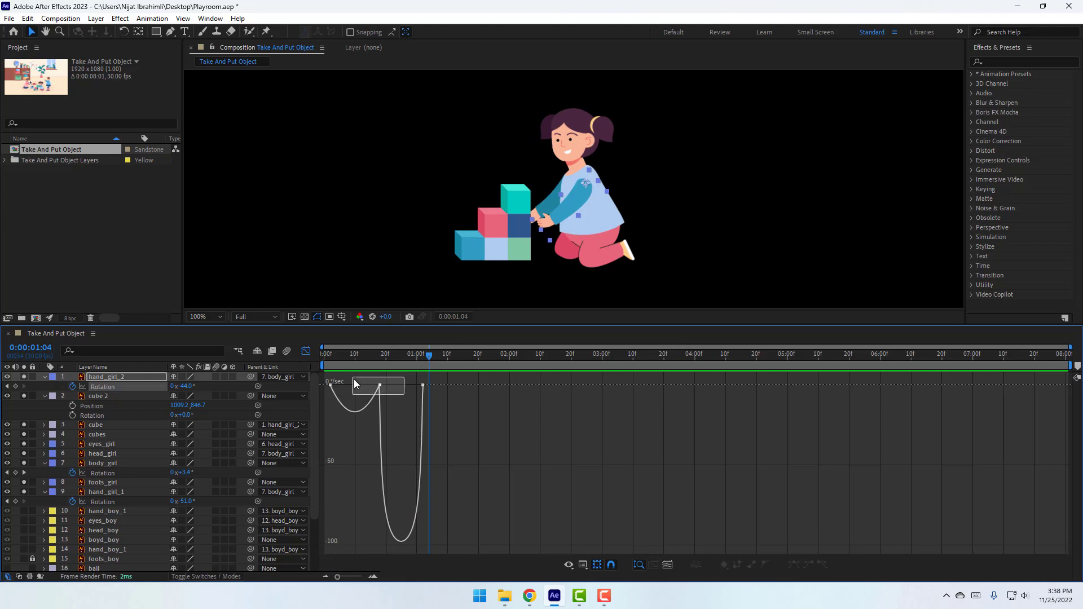
drag(353, 379, 401, 385)
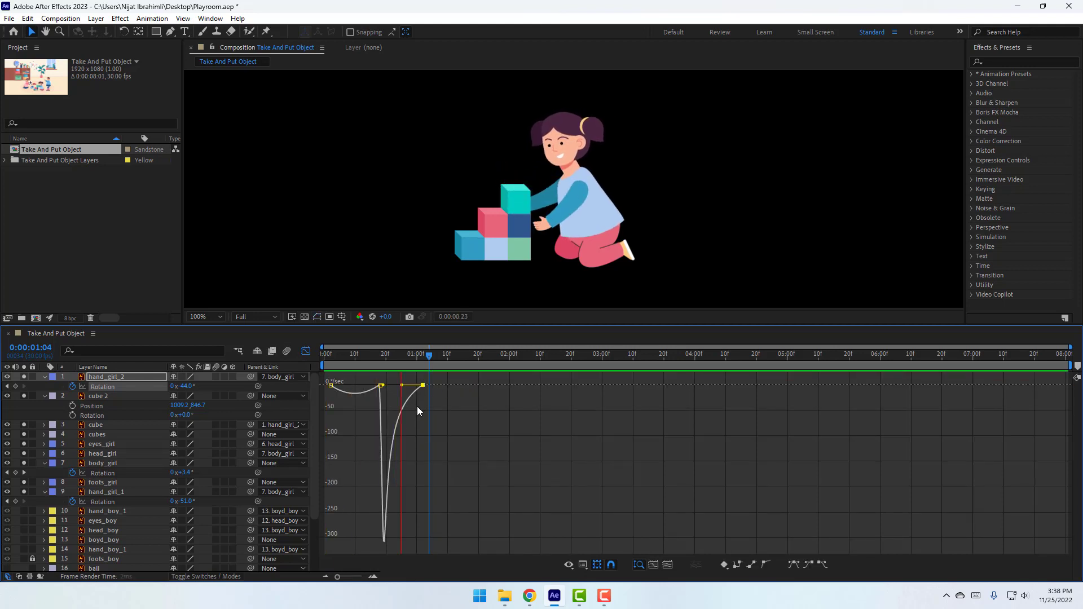
key(space)
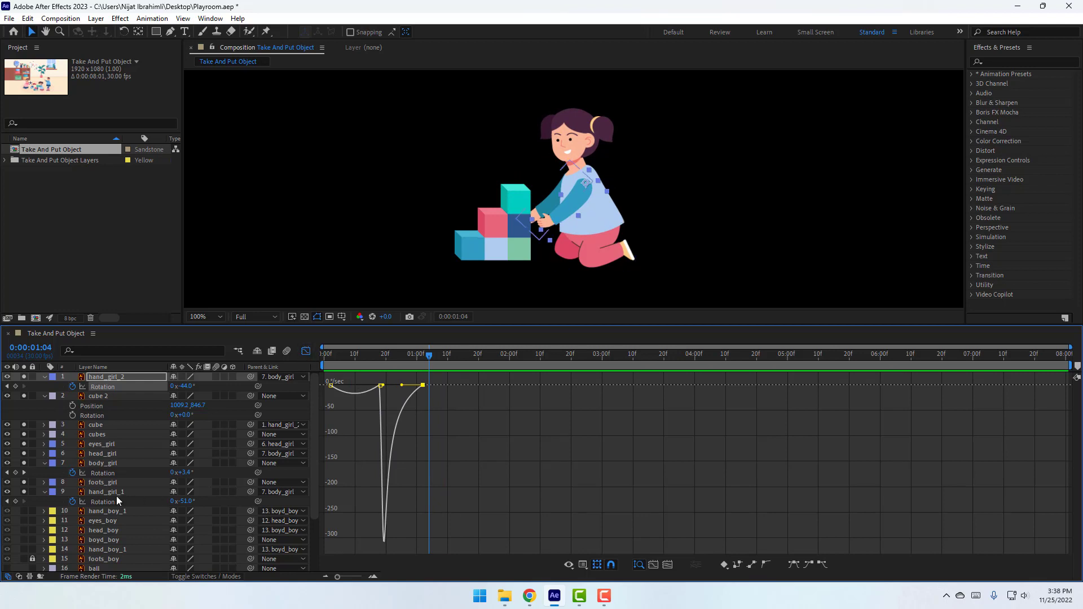
Give hand_girl_1's Rotation speed curve a similar fast start and gradual slowdown, preview it, and return to the keyframe view.
click(116, 497)
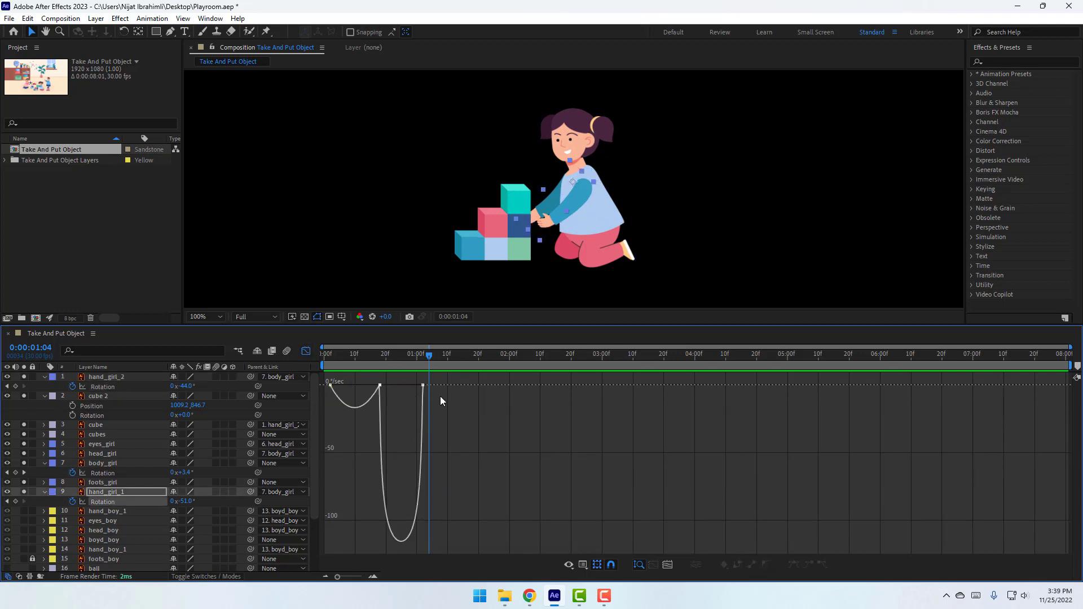
click(423, 385)
drag(421, 385, 405, 385)
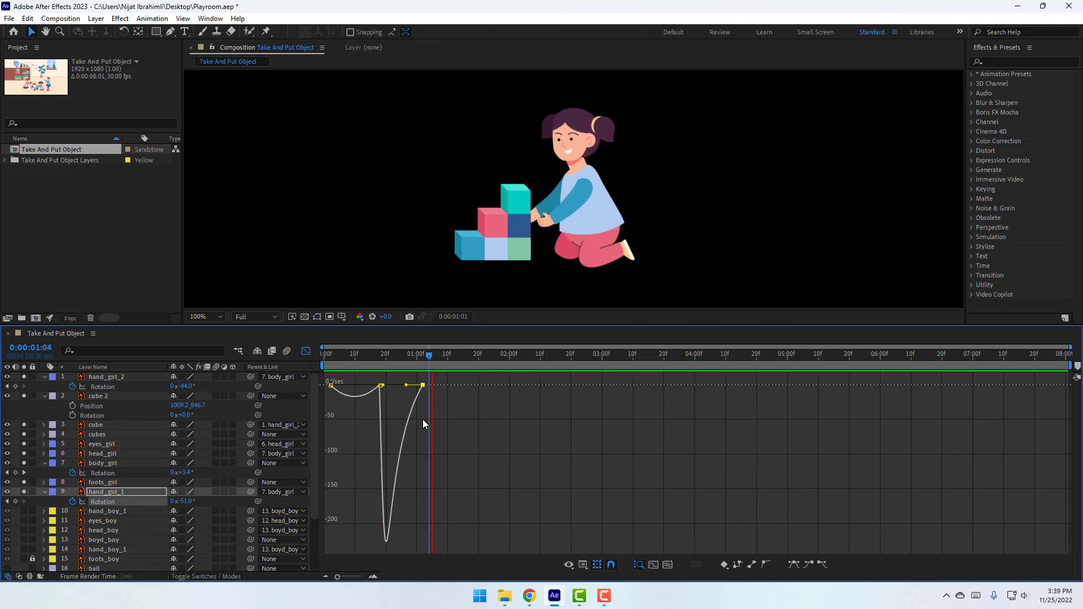
key(space)
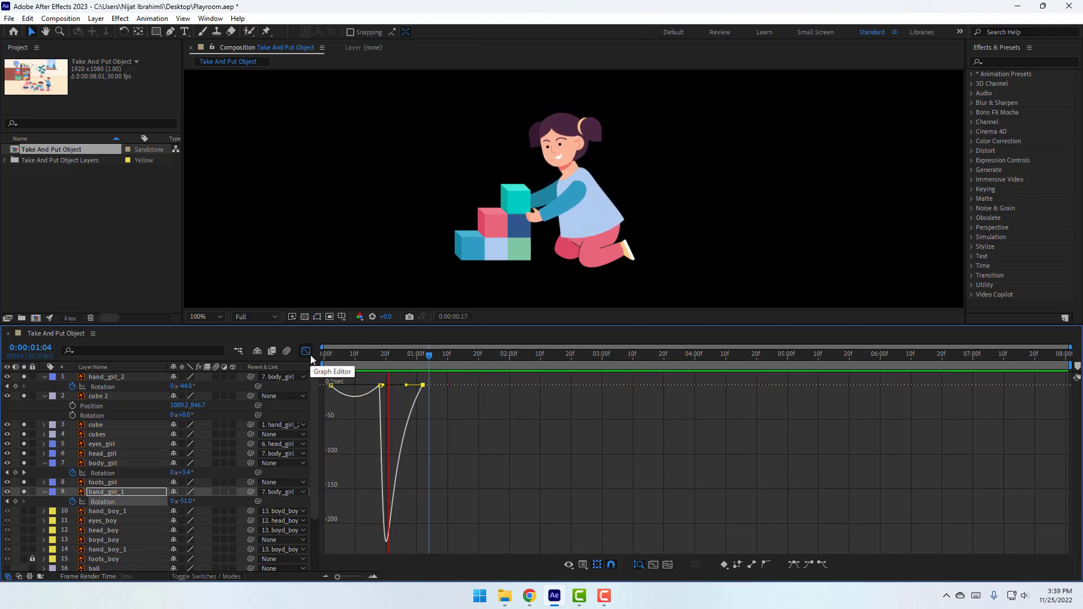
click(309, 353)
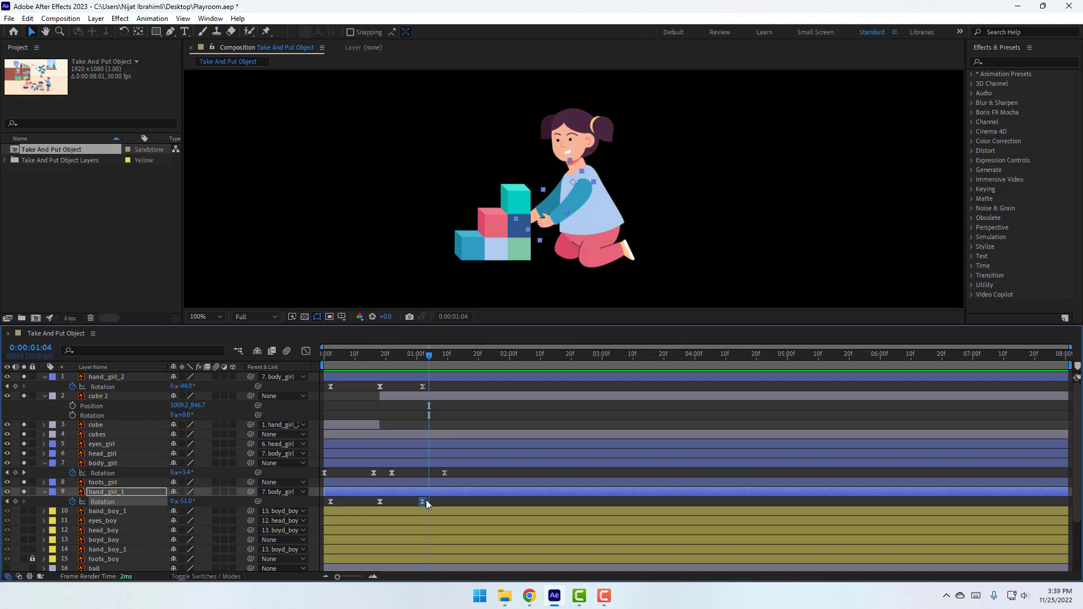
Move the last Rotation keyframes of hand_girl_1 and hand_girl_2 about 14 frames later and preview the slower arm motion.
drag(424, 501, 471, 502)
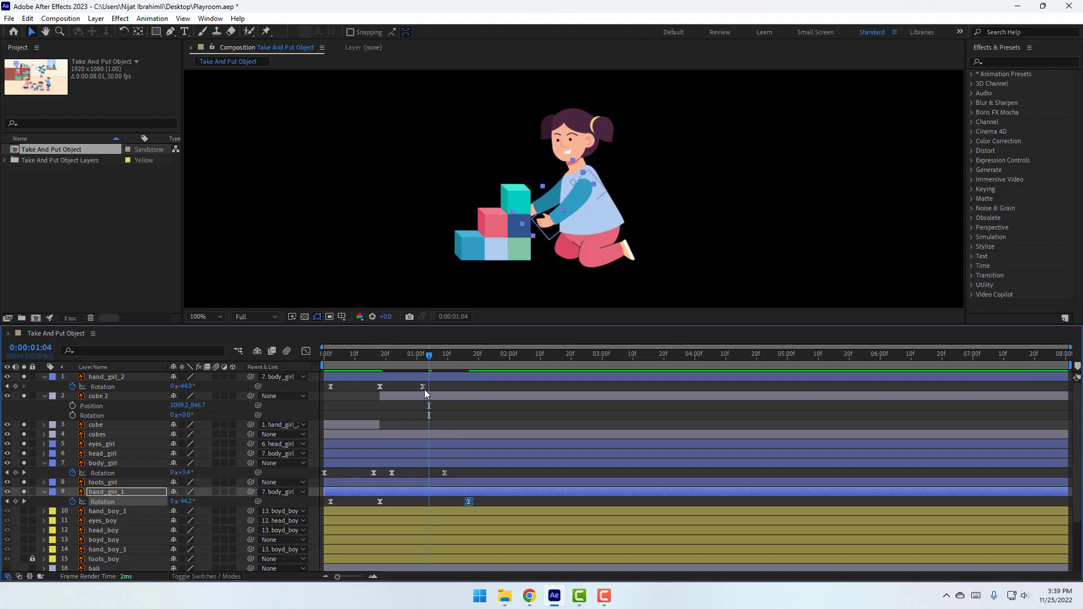
drag(424, 387, 466, 394)
key(space)
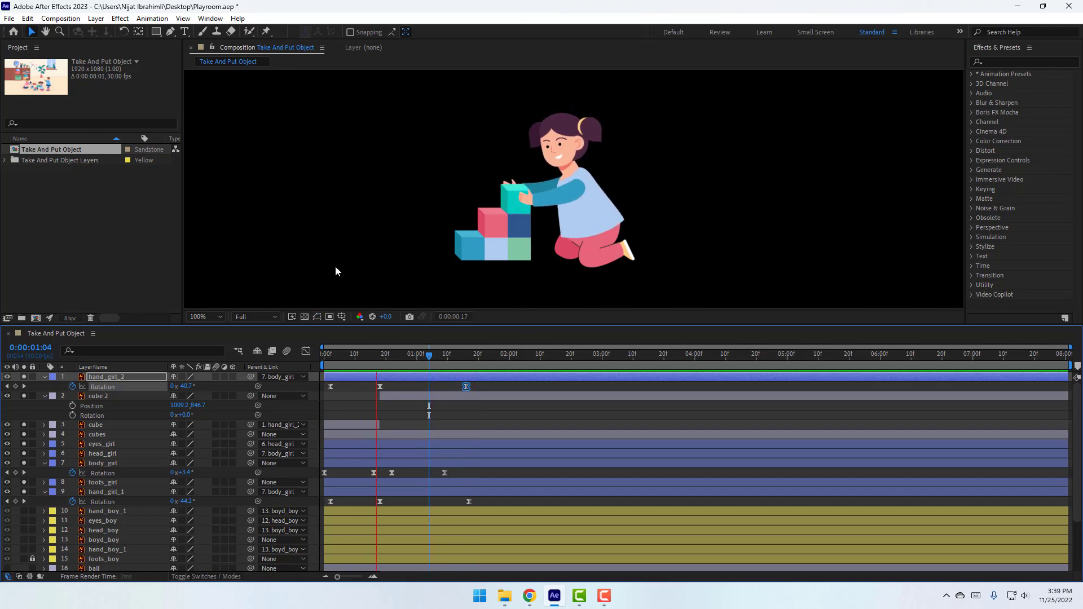
scroll(410, 248, down, 2)
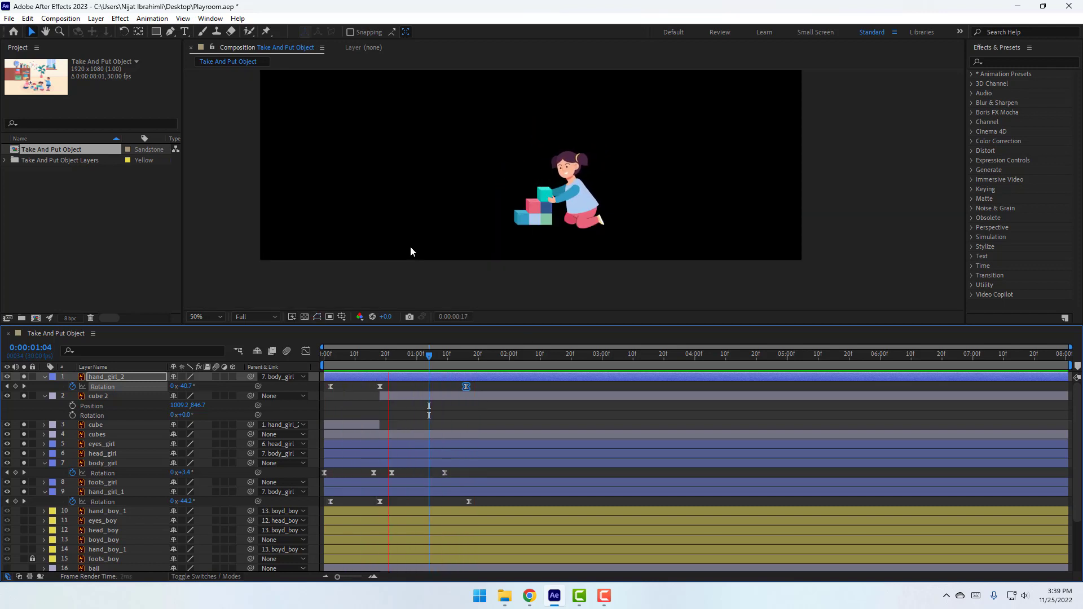
key(space)
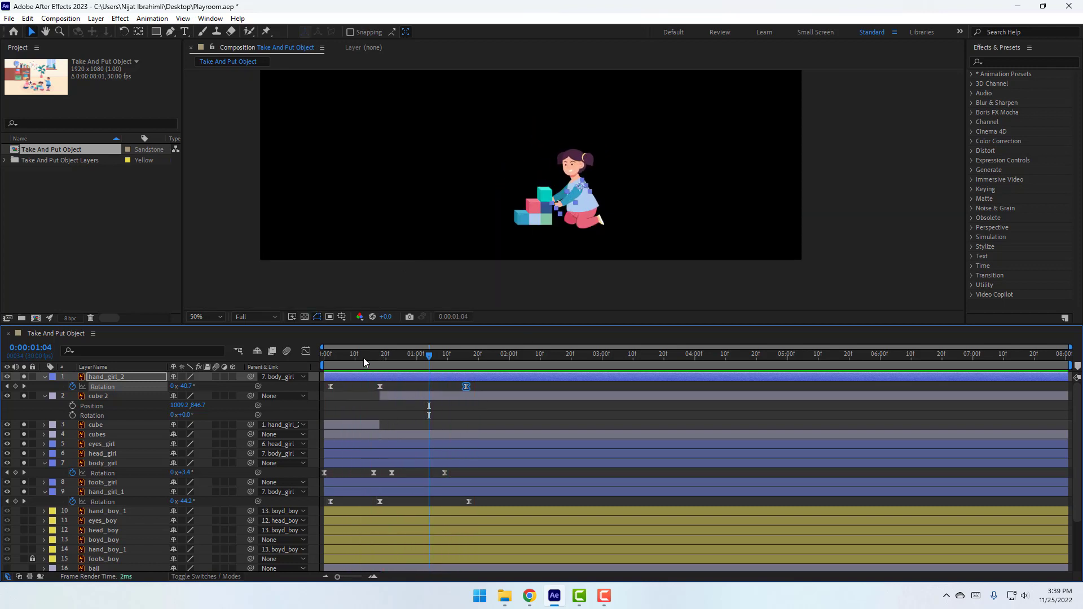
Set hand_girl_2's first Rotation keyframe at 0:00:00:02 to 21° so the arm starts raised with the cube.
drag(363, 358, 250, 363)
mouse_move(325, 356)
mouse_down()
mouse_move(359, 358)
mouse_move(331, 359)
mouse_up()
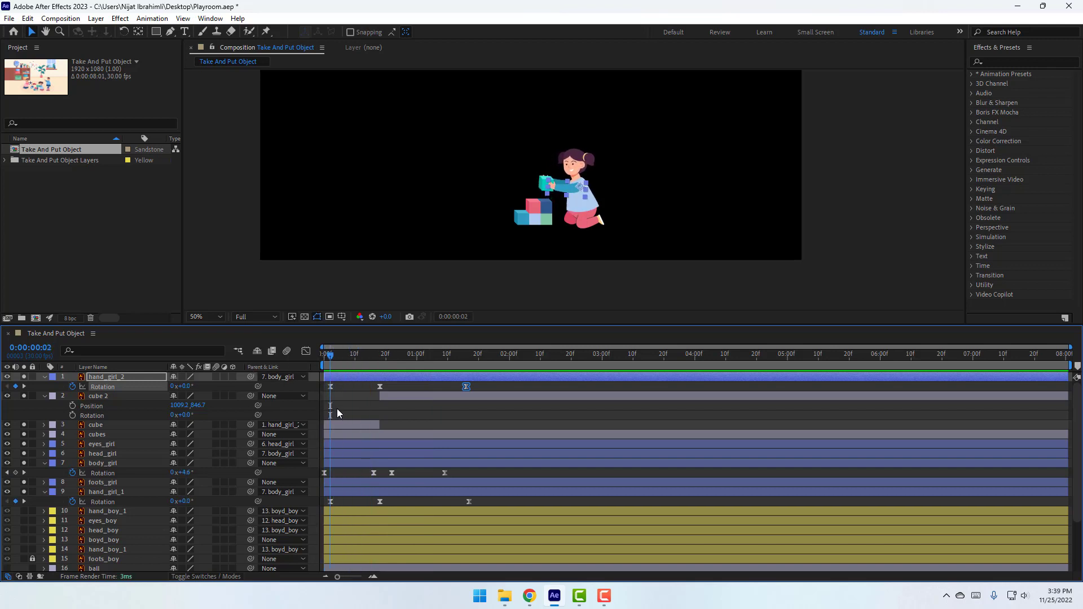
click(330, 386)
scroll(580, 198, up, 4)
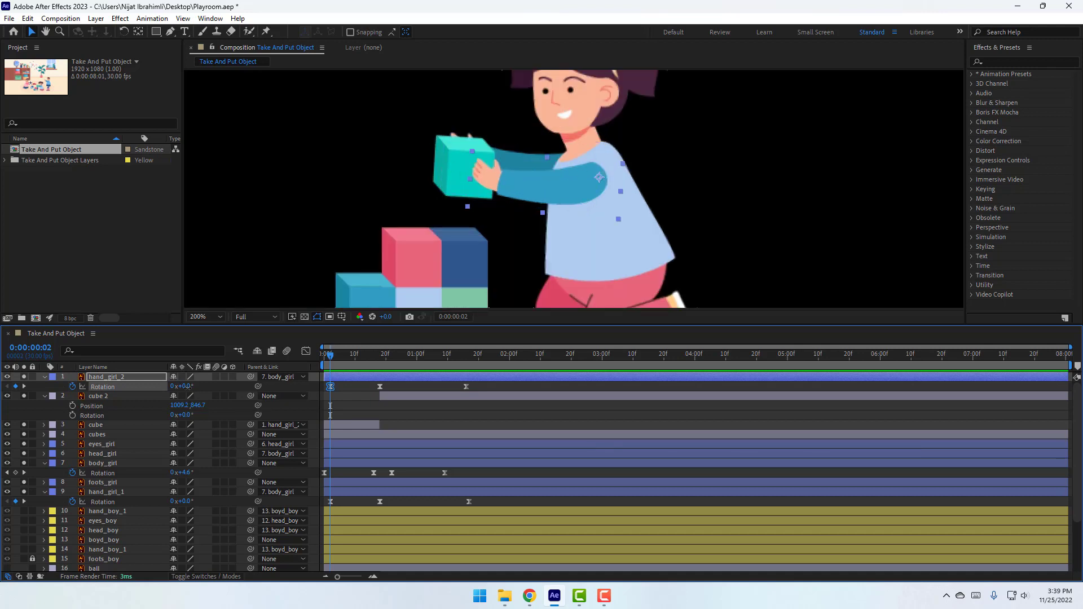
drag(187, 387, 381, 542)
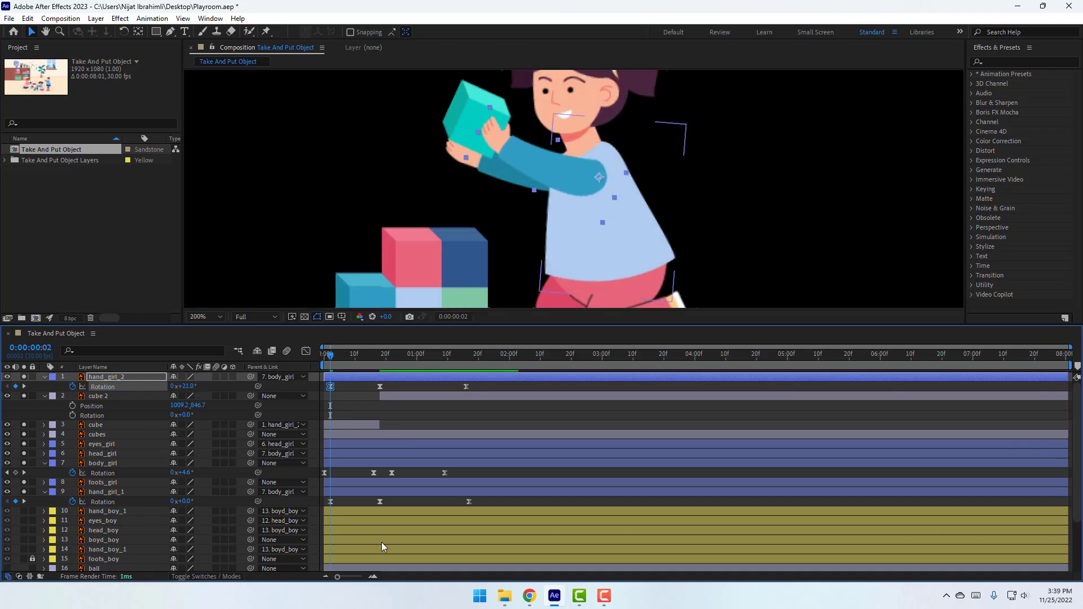
Set hand_girl_1's first Rotation keyframe at 0:00:00:02 to 18° and preview the cube placement.
click(330, 501)
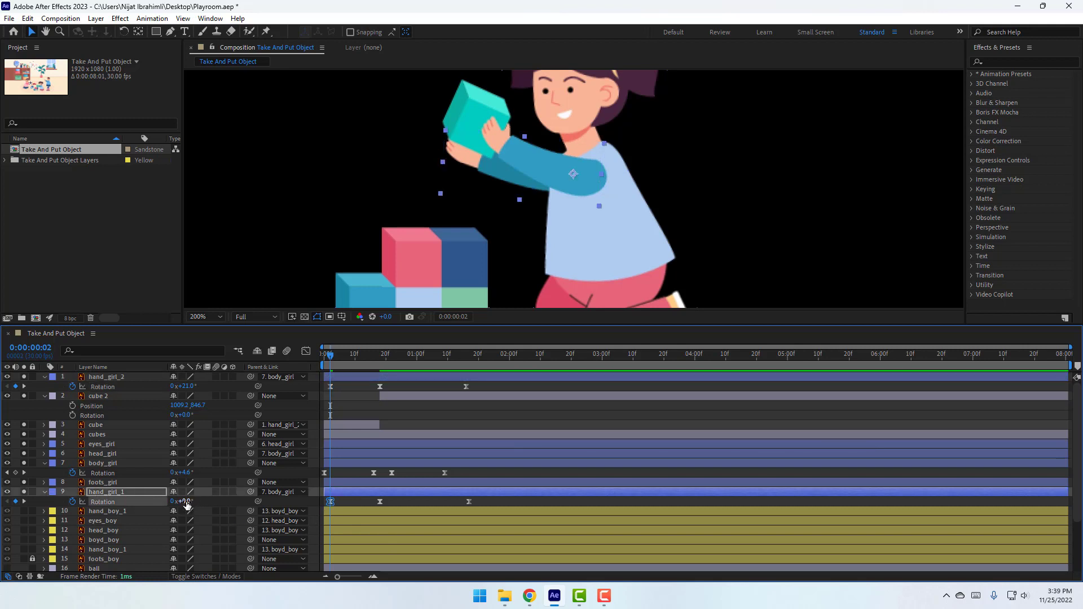
drag(187, 505, 302, 505)
click(351, 501)
key(space)
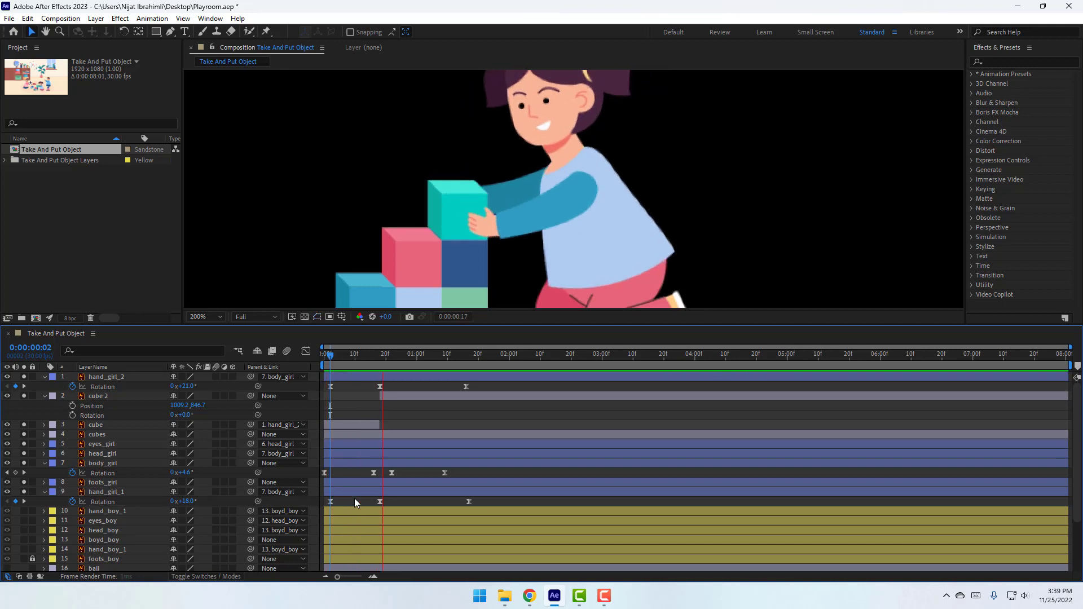
scroll(472, 212, down, 1)
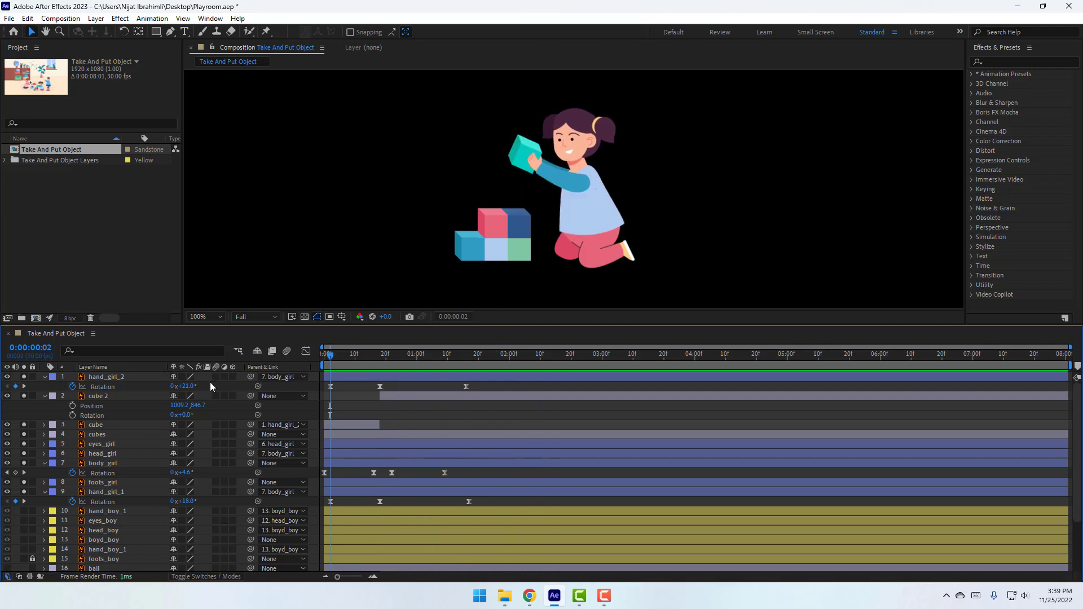
Collapse the girl's layer properties, turn off solo for the girl and cube layers, and preview the whole scene.
click(44, 377)
click(44, 386)
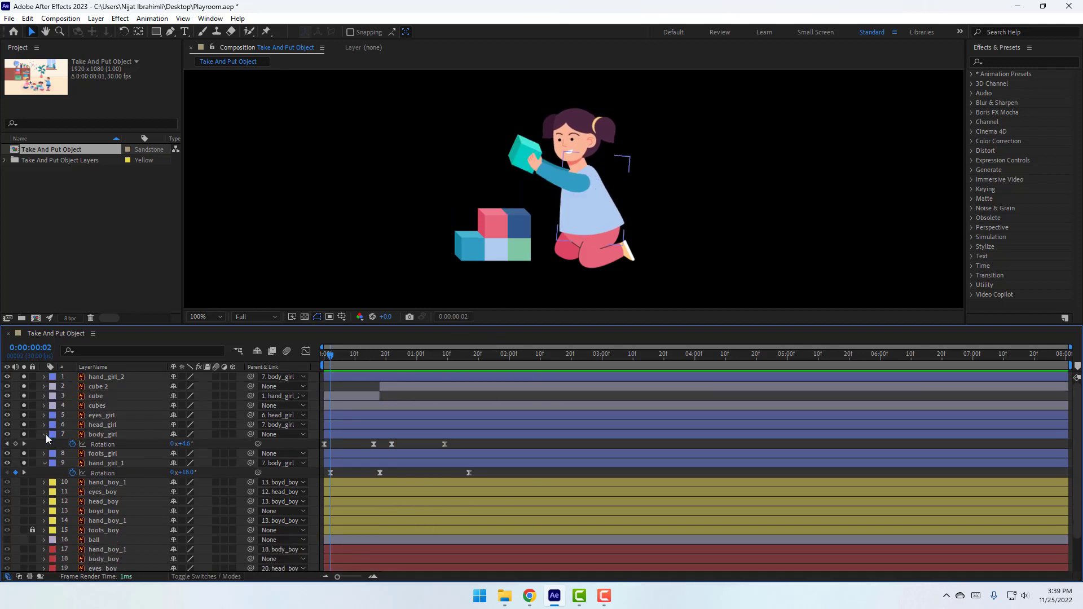
click(44, 434)
click(44, 454)
drag(24, 454, 24, 377)
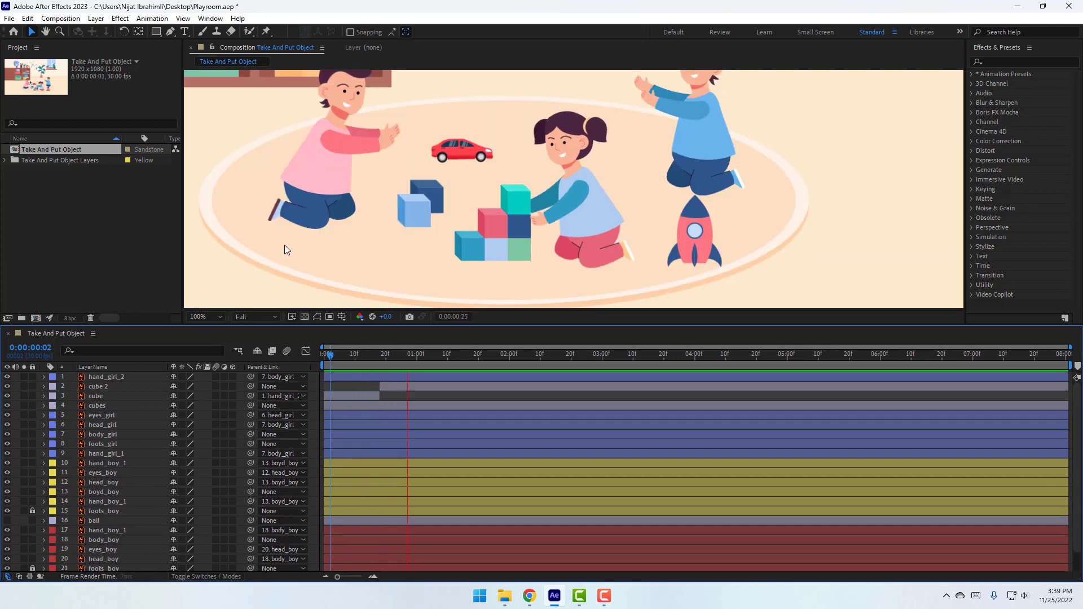
key(comma)
key(comma)
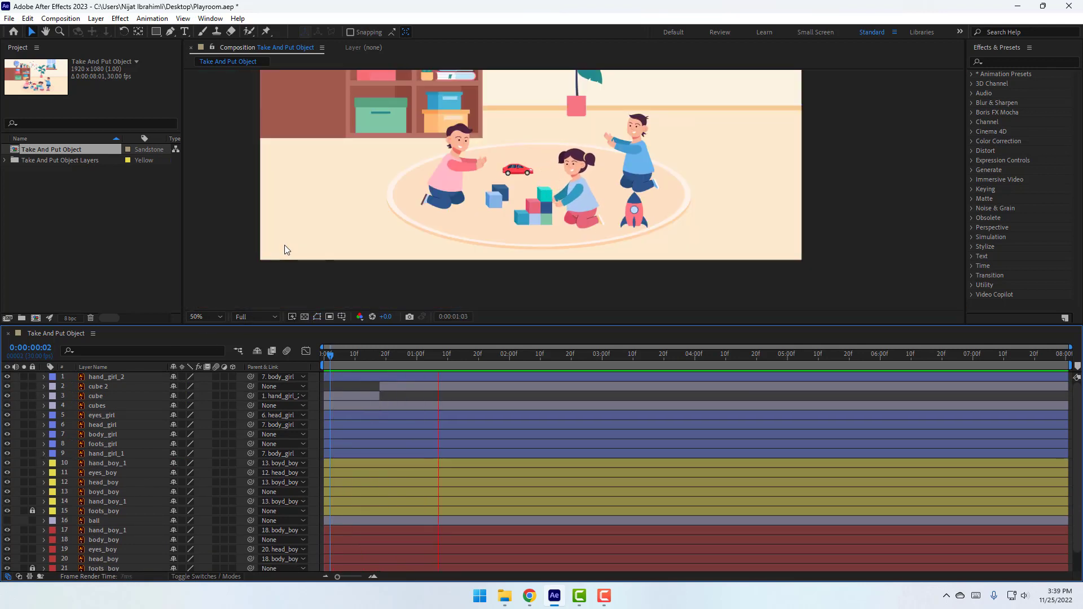
key(space)
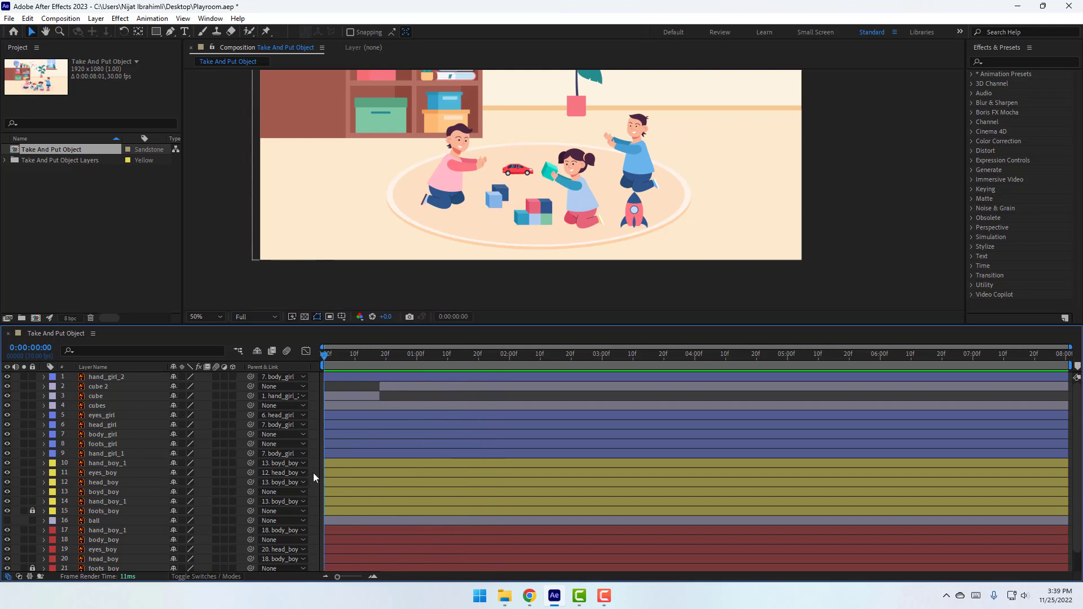
Lock all the girl and cube layers from hand_girl_2 to hand_girl_1.
click(330, 453)
shift+click(347, 379)
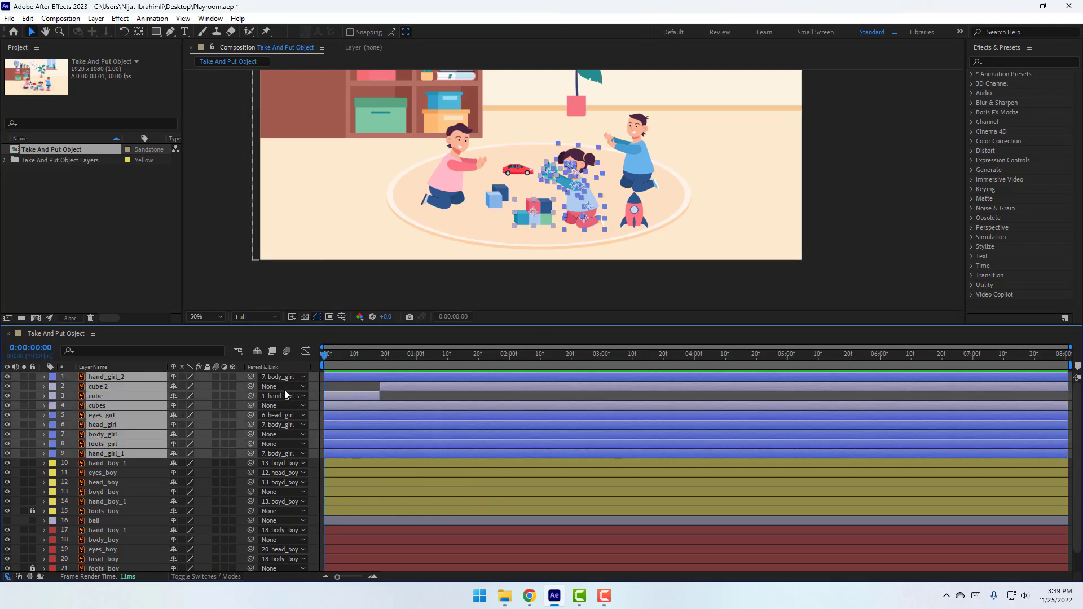
click(35, 378)
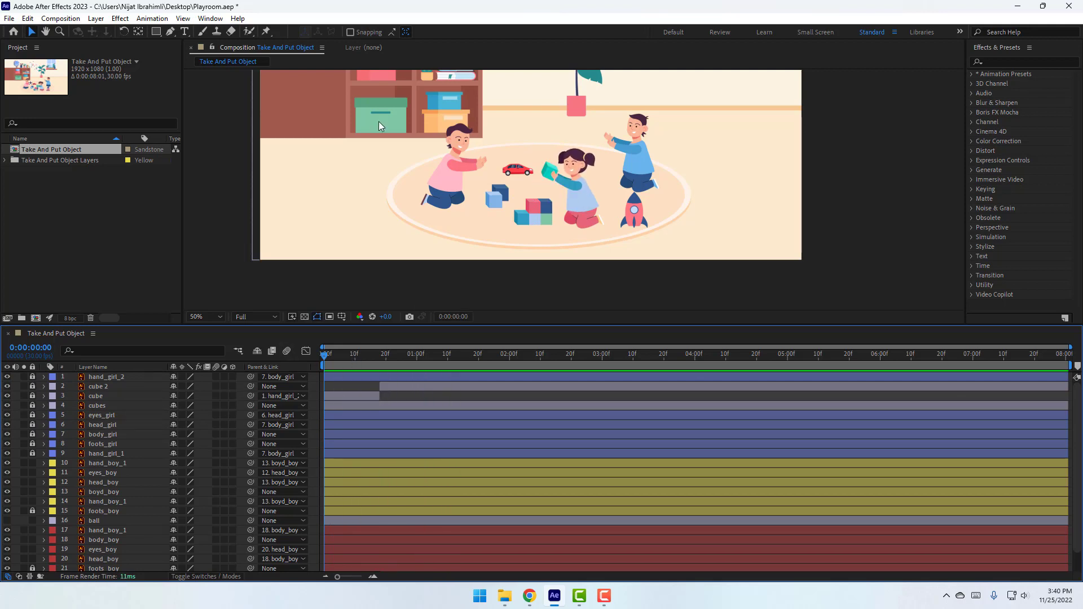
Make the ball layer visible in front of the pink-shirted boy.
drag(545, 174, 513, 260)
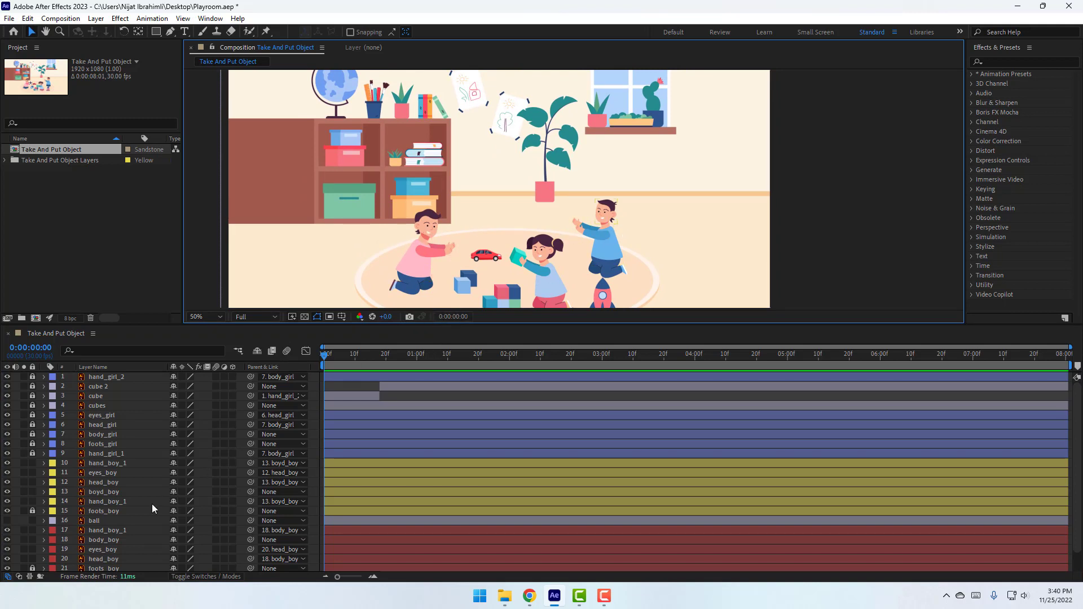
click(93, 522)
click(8, 521)
scroll(446, 270, up, 2)
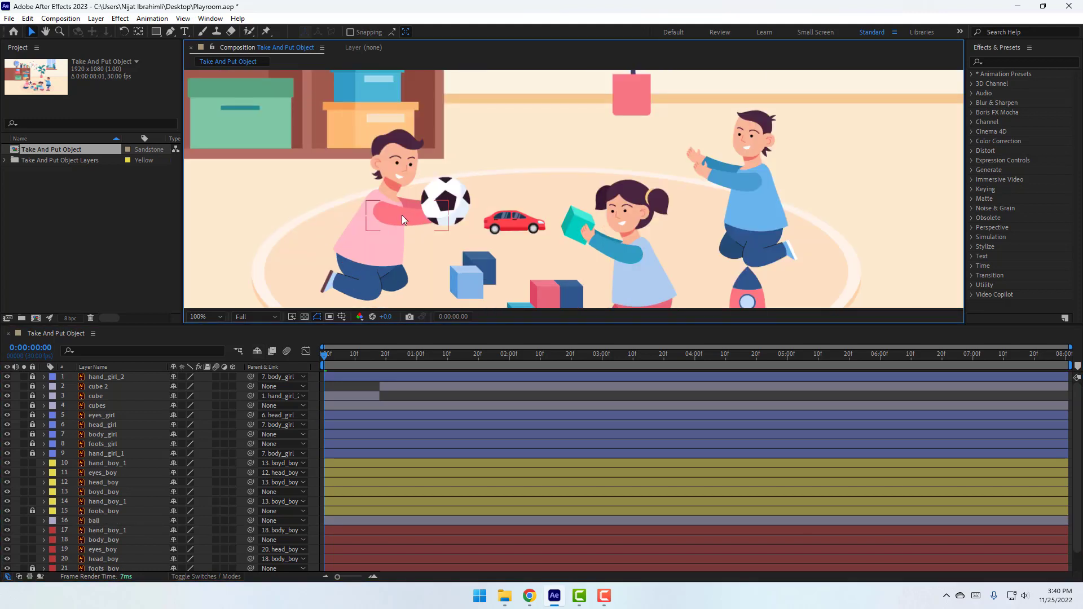
Keyframe Rotation on the pink-shirted boy's hand_boy_1 and hand_boy_2 at 0:00:00:00 and lower both arms to 38°.
click(401, 215)
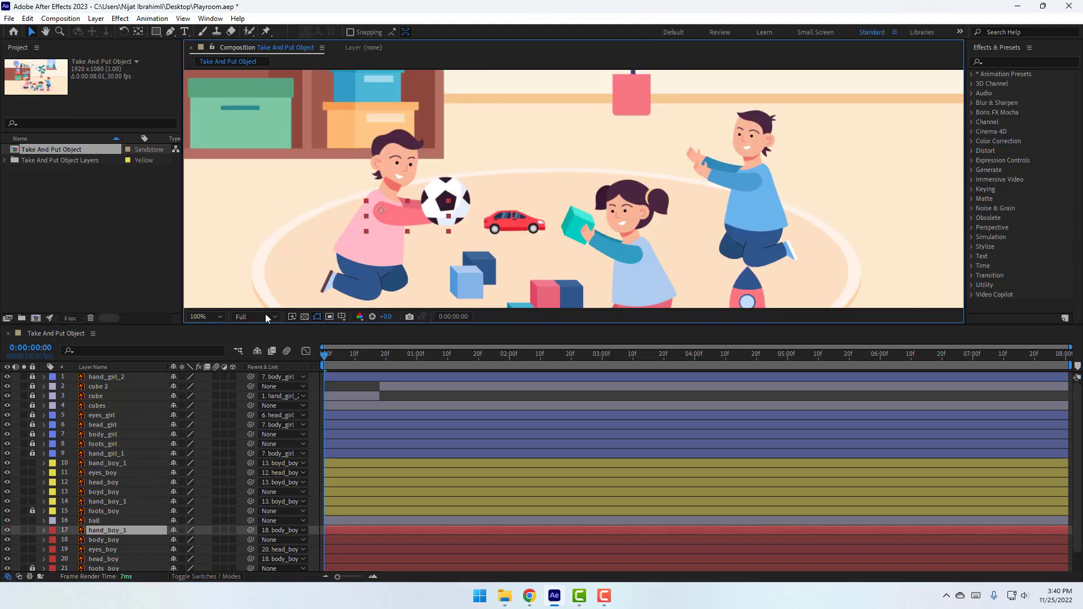
scroll(141, 514, down, 2)
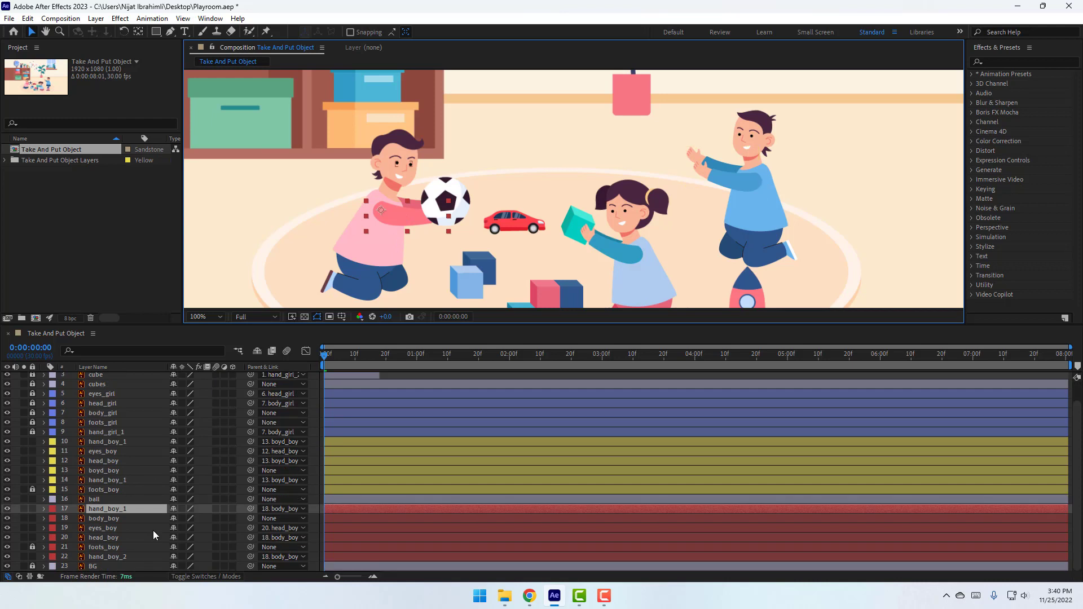
ctrl+click(120, 556)
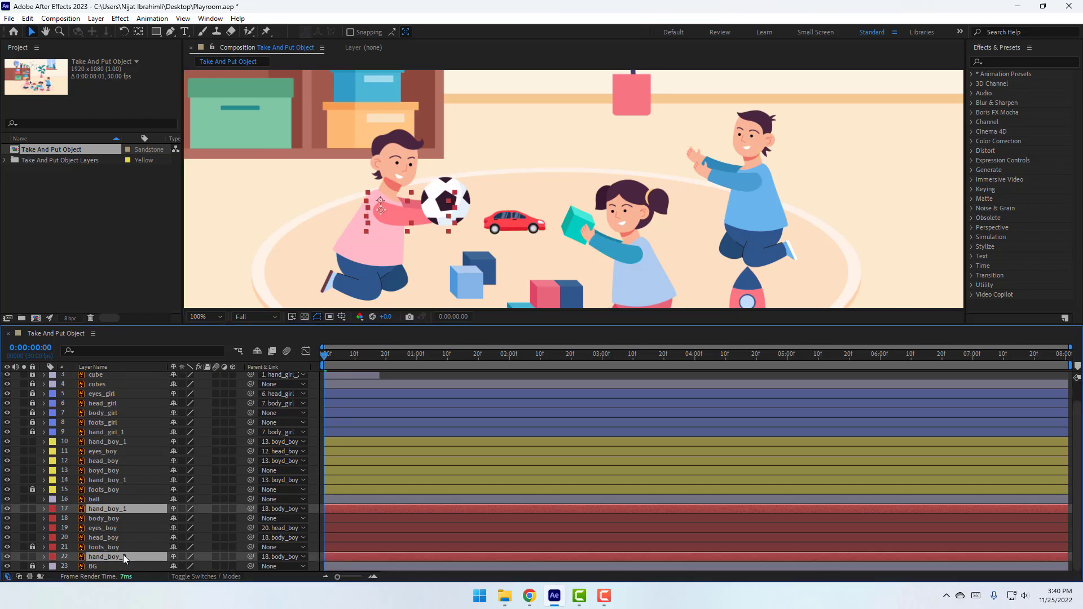
key(r)
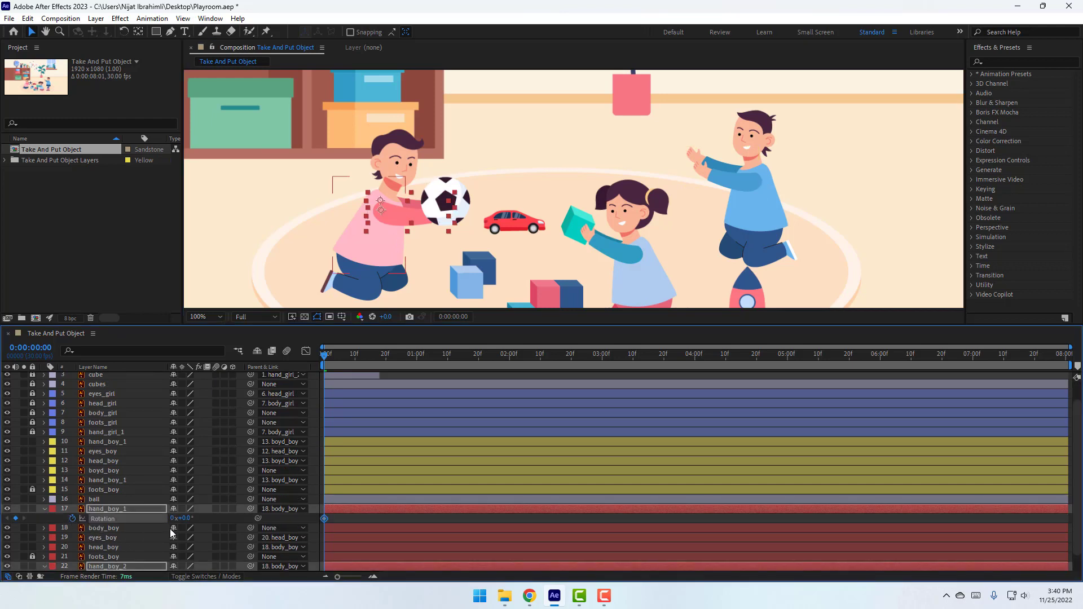
drag(183, 519, 205, 522)
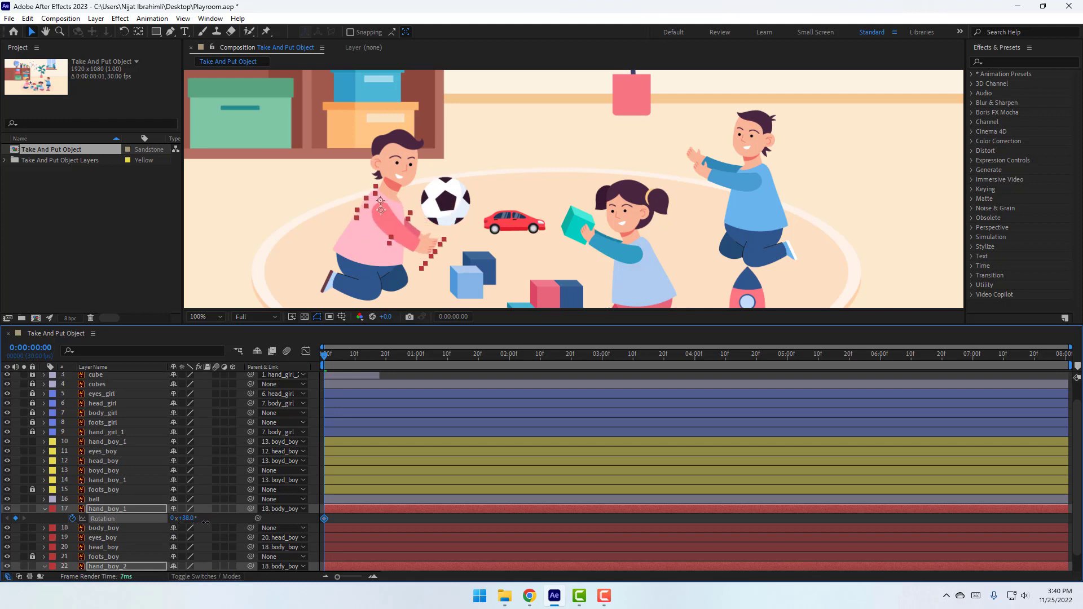
Place the ball layer below the pink-shirted boy's hand_boy_1, move the ball into his hands, and parent it to hand_boy_1.
click(104, 500)
drag(113, 510, 113, 523)
drag(451, 220, 436, 259)
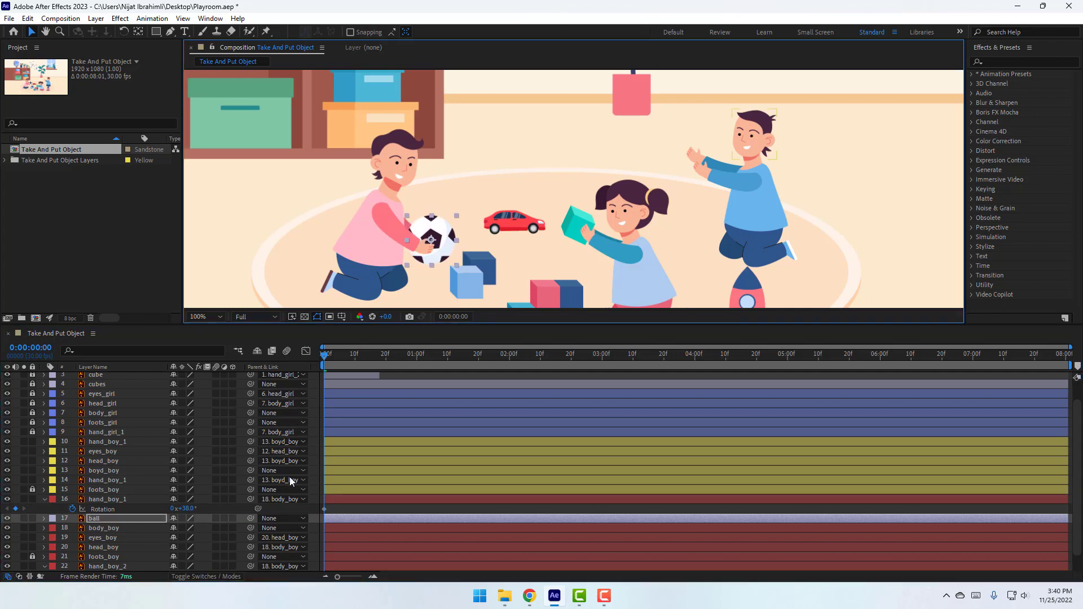
click(105, 519)
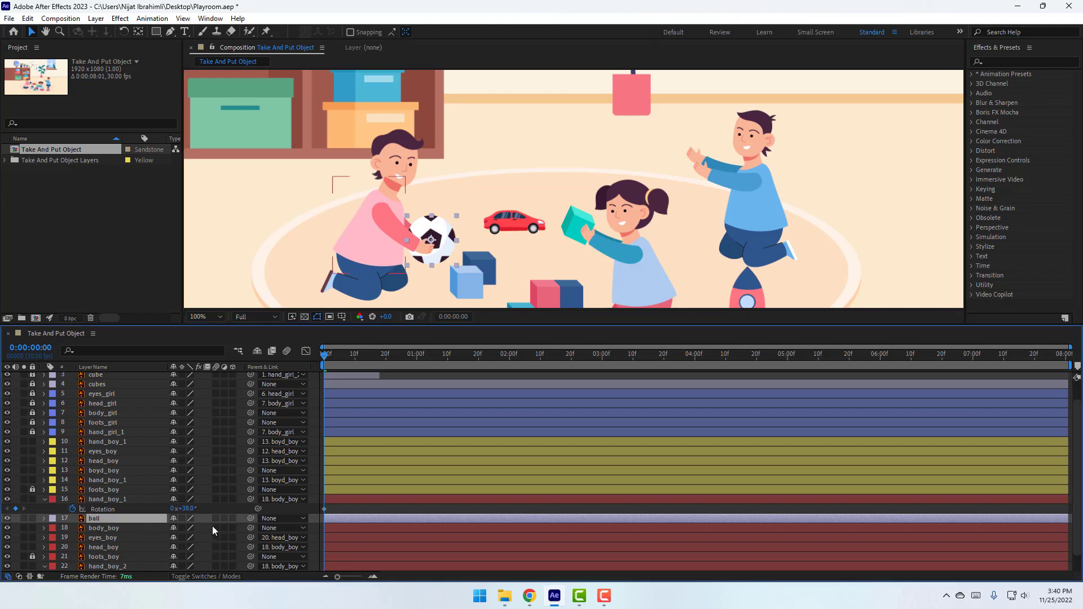
drag(250, 520, 112, 500)
At 0:00:00:10 set Rotation to -8° for the pink-shirted boy's hand_boy_1 and -12° for hand_boy_2, and preview the arms rising.
drag(325, 356, 358, 360)
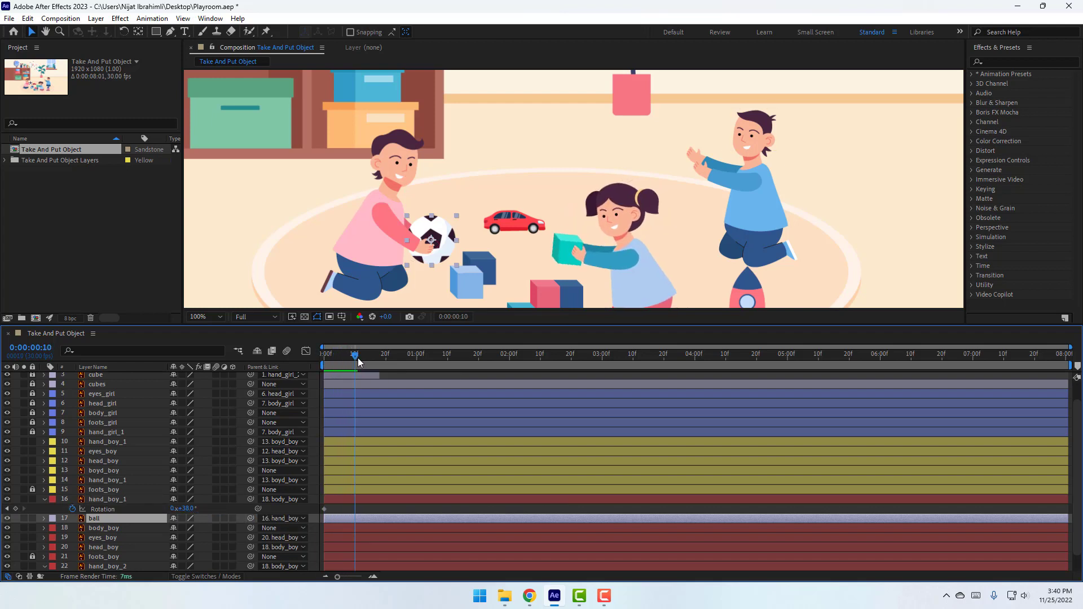
click(195, 510)
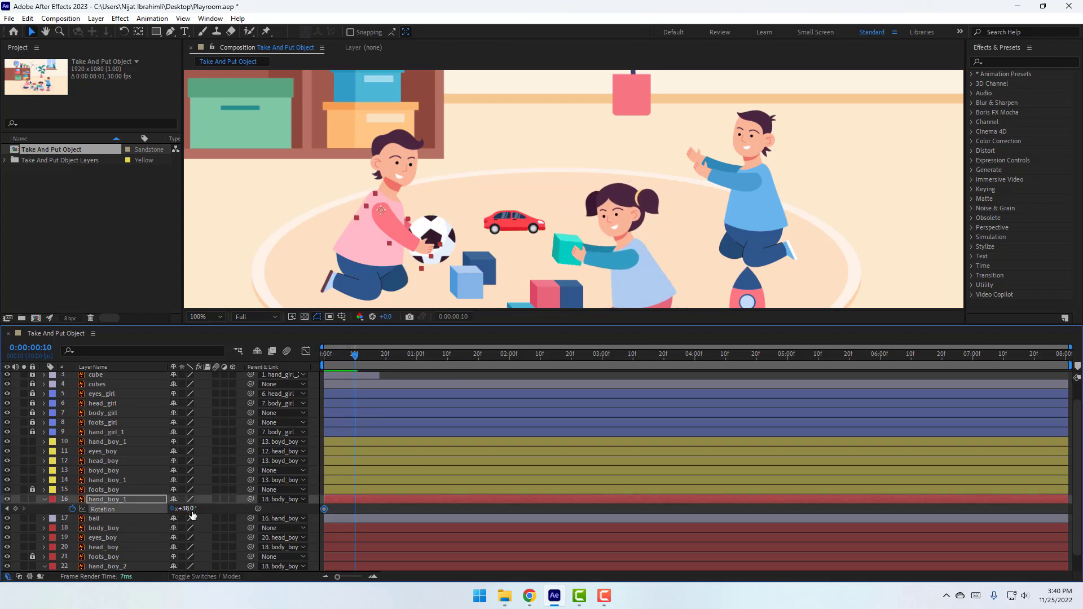
drag(192, 514, 167, 514)
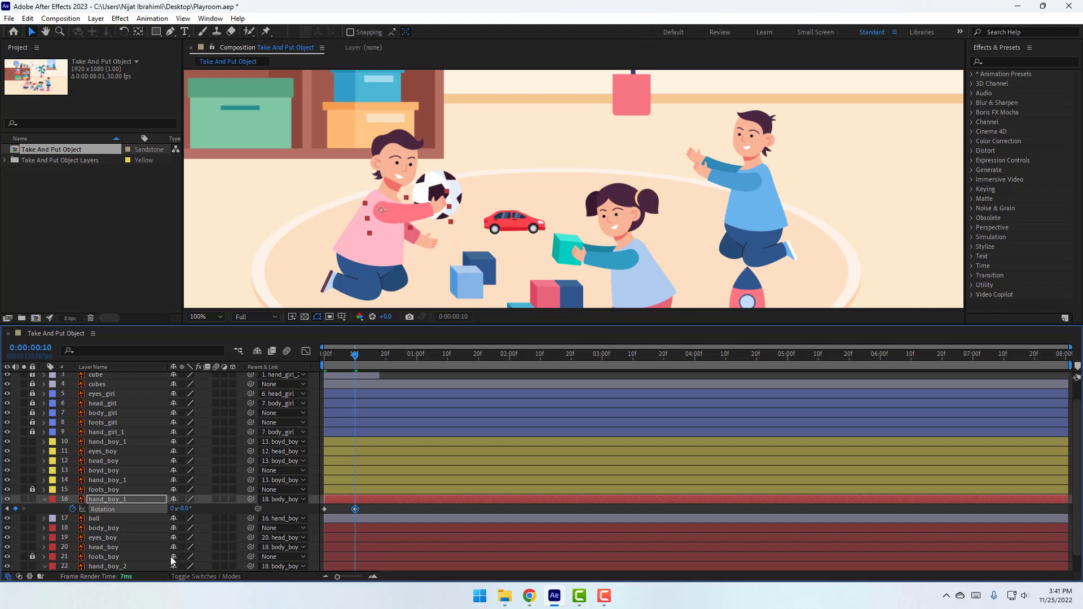
scroll(143, 542, down, 1)
drag(192, 560, 165, 558)
drag(356, 356, 282, 370)
key(space)
key(space)
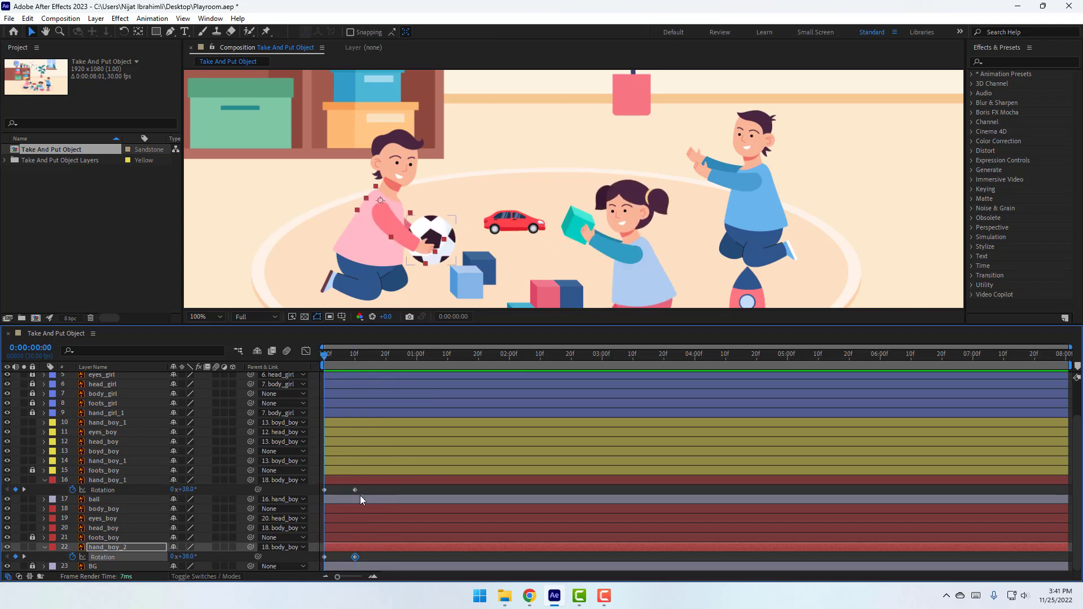
Apply Easy Ease to all Rotation keyframes of the pink-shirted boy's hand_boy_1 and hand_boy_2.
drag(366, 486, 315, 560)
right_click(357, 488)
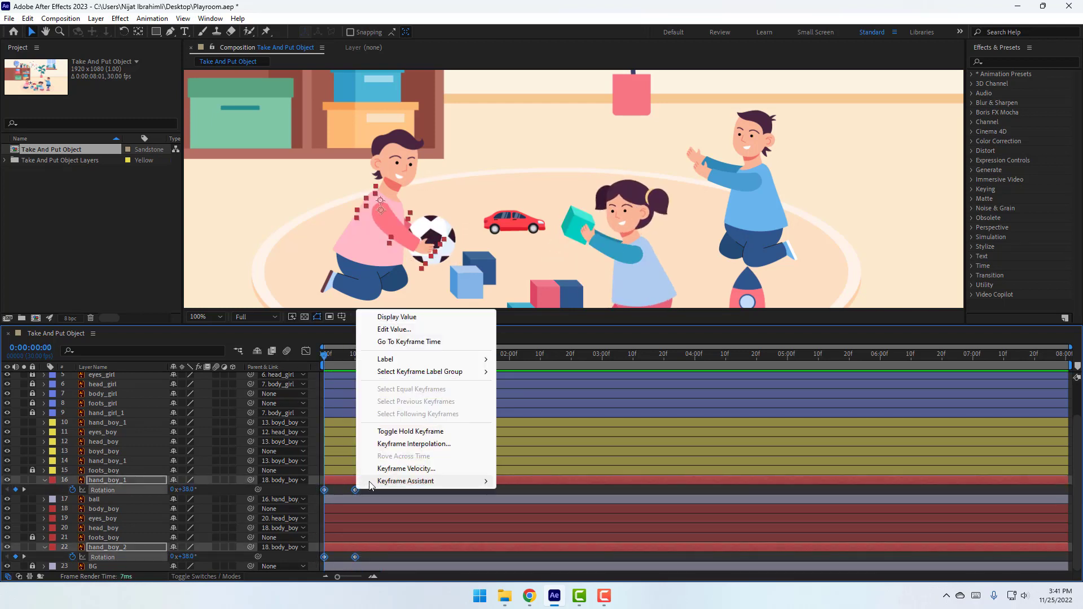
mouse_move(372, 486)
click(528, 517)
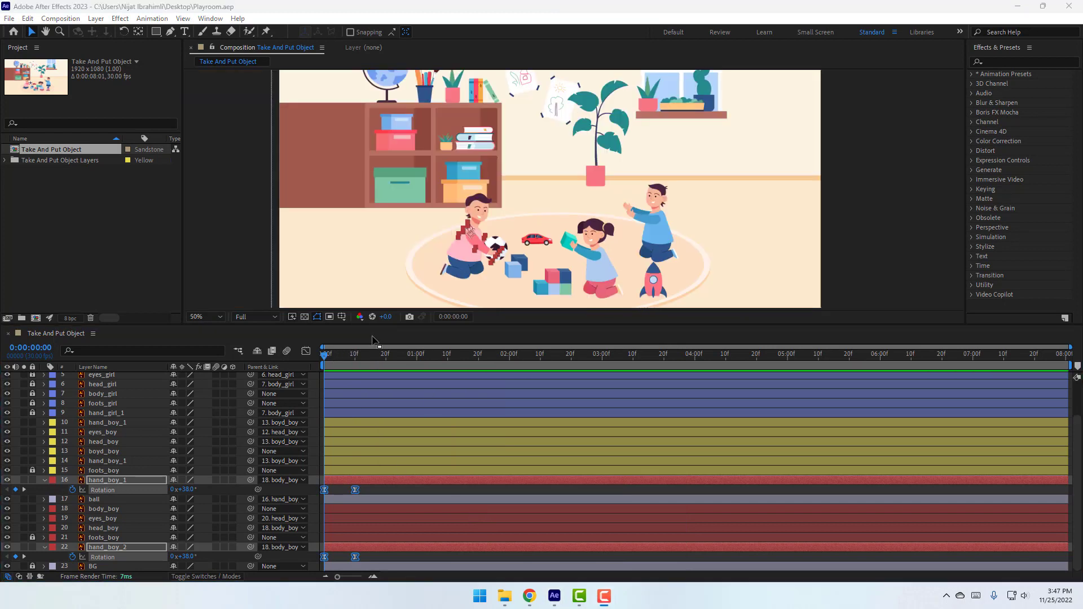
Split the ball layer at 0:00:00:10.
click(357, 355)
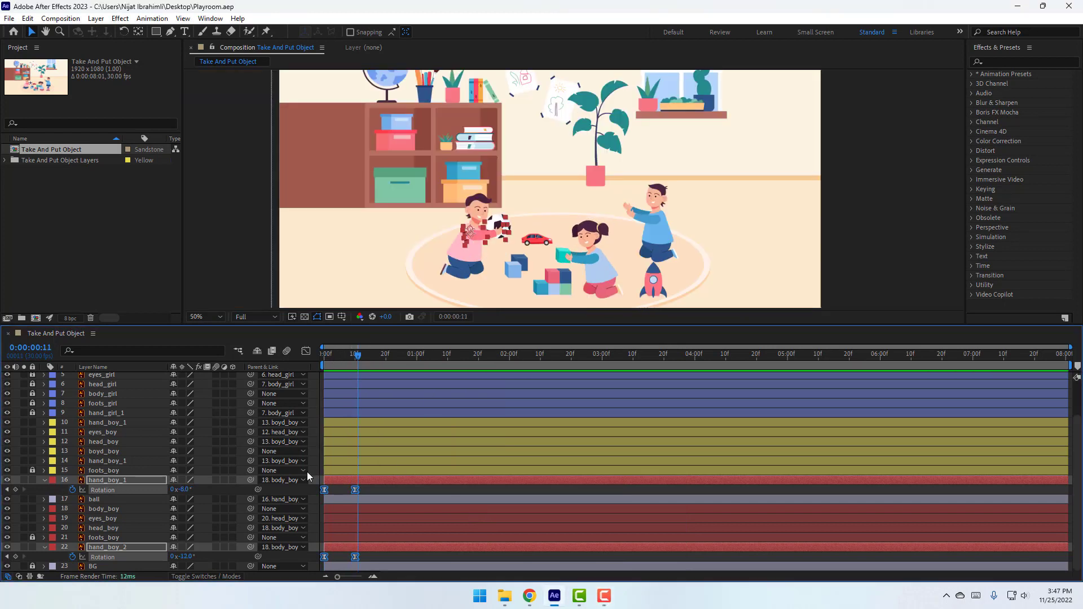
click(375, 493)
click(101, 500)
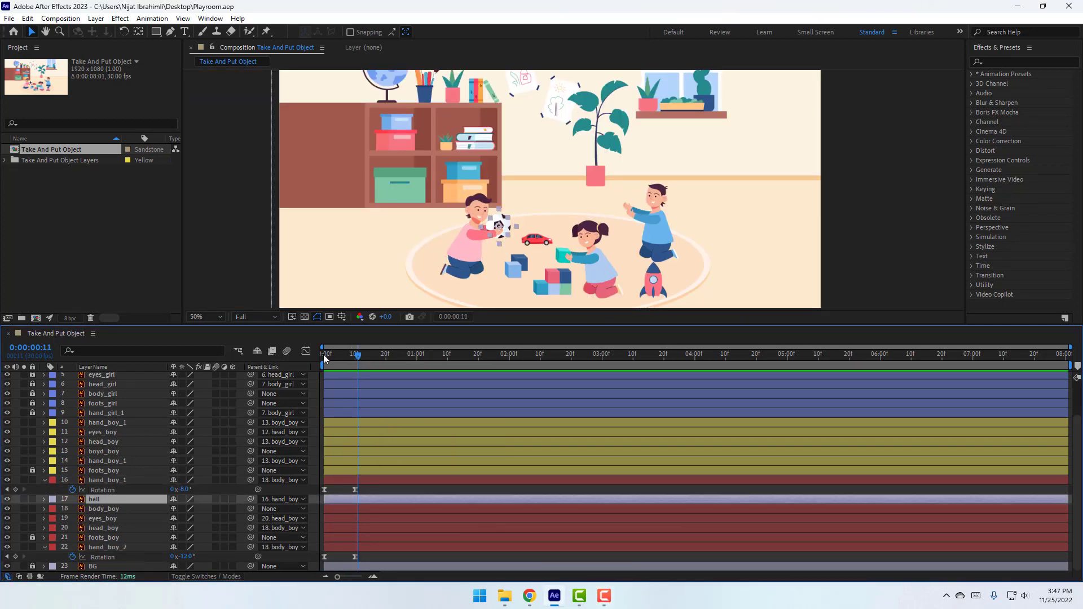
click(355, 363)
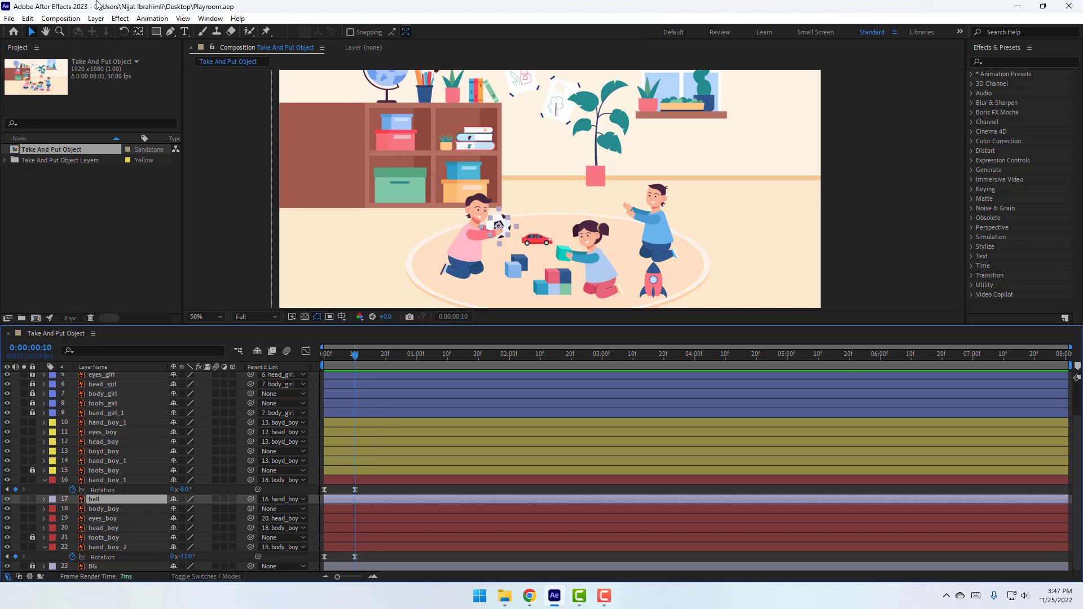
click(28, 18)
click(56, 178)
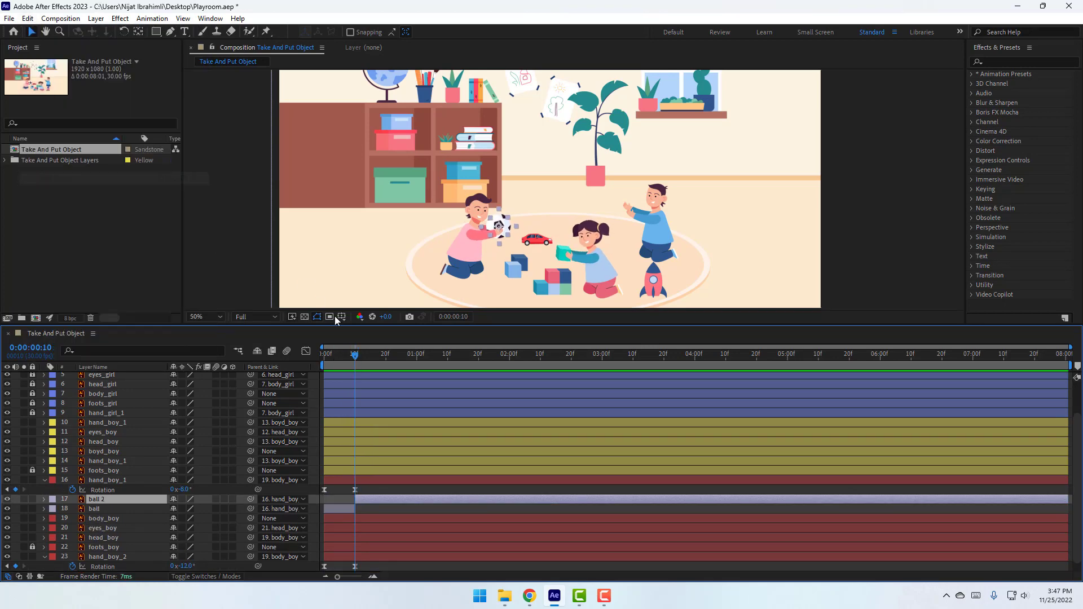
Set the parent of ball 2 to None and preview the ball's release from the boy's hands.
click(282, 499)
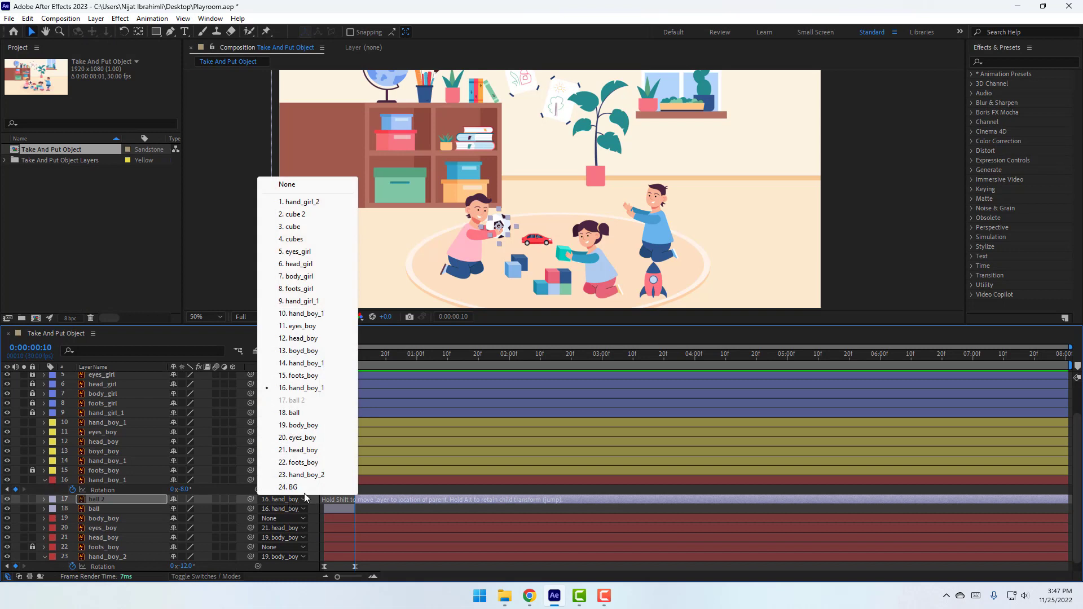
click(295, 186)
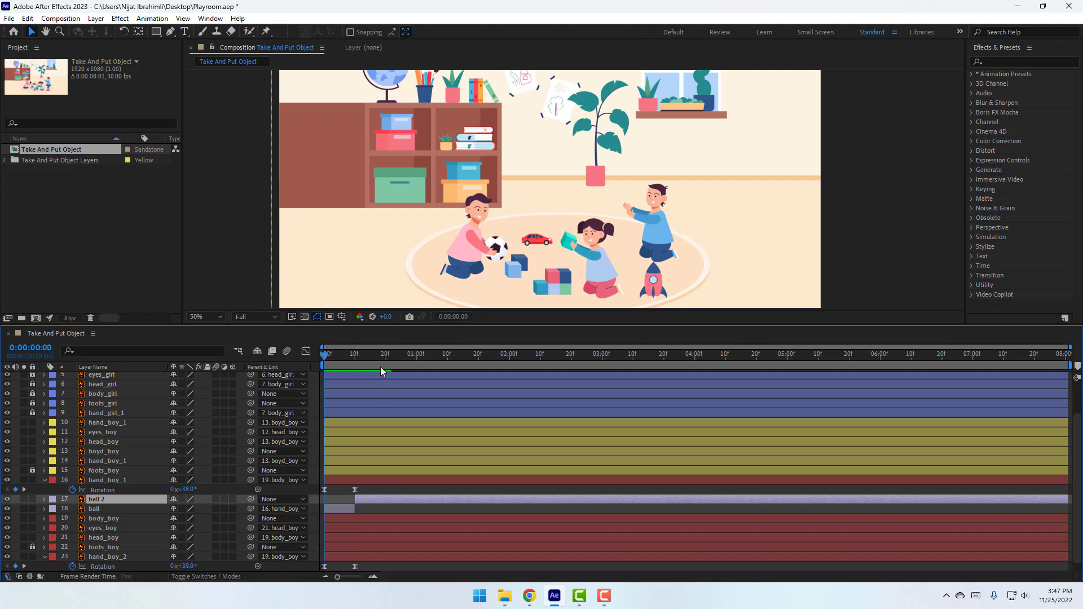
key(space)
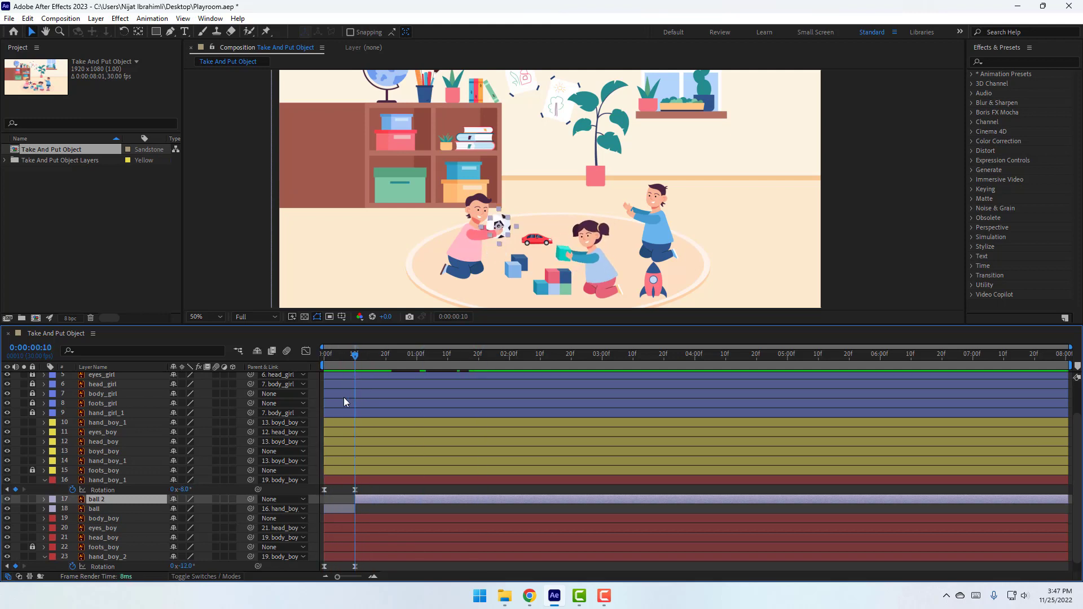
Keyframe ball 2's Position at 0:00:00:10, and at 0:00:00:29 move the ball into the blue-shirted boy's hands, at about 1230, 674.
key(p)
click(72, 508)
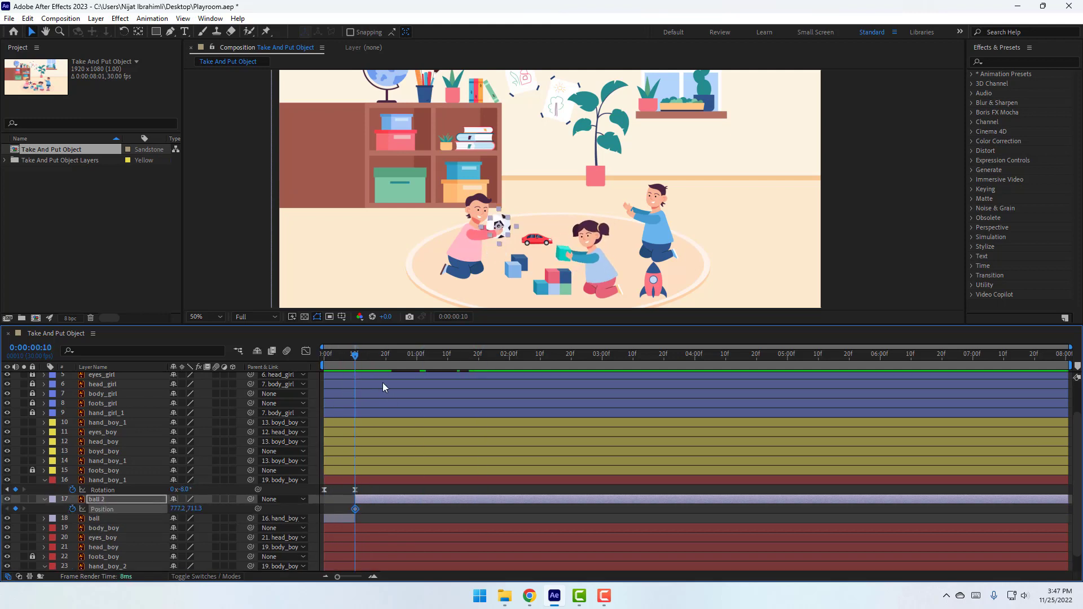
drag(364, 362, 414, 361)
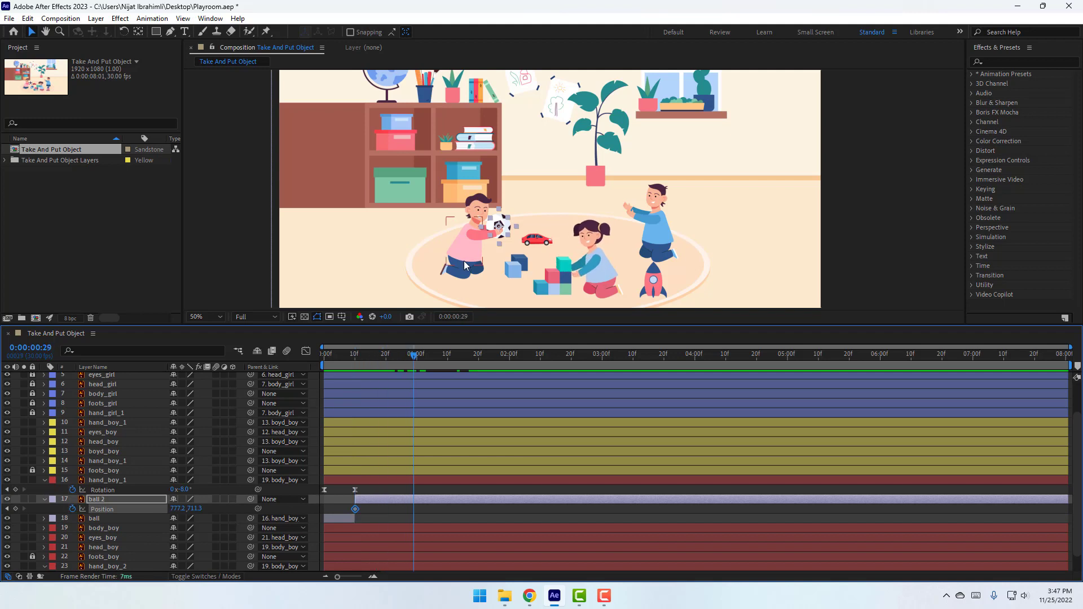
scroll(526, 221, up, 2)
drag(400, 230, 655, 208)
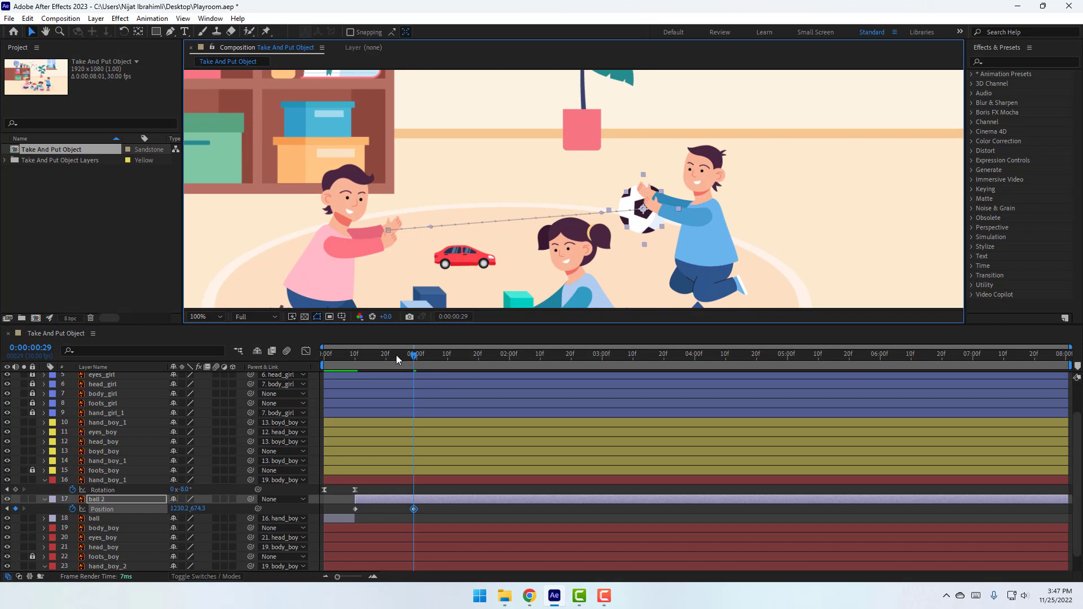
At 0:00:00:19 raise ball 2 to about 992, 532 to arc its flight between the boys, and preview the throw.
drag(397, 359, 384, 359)
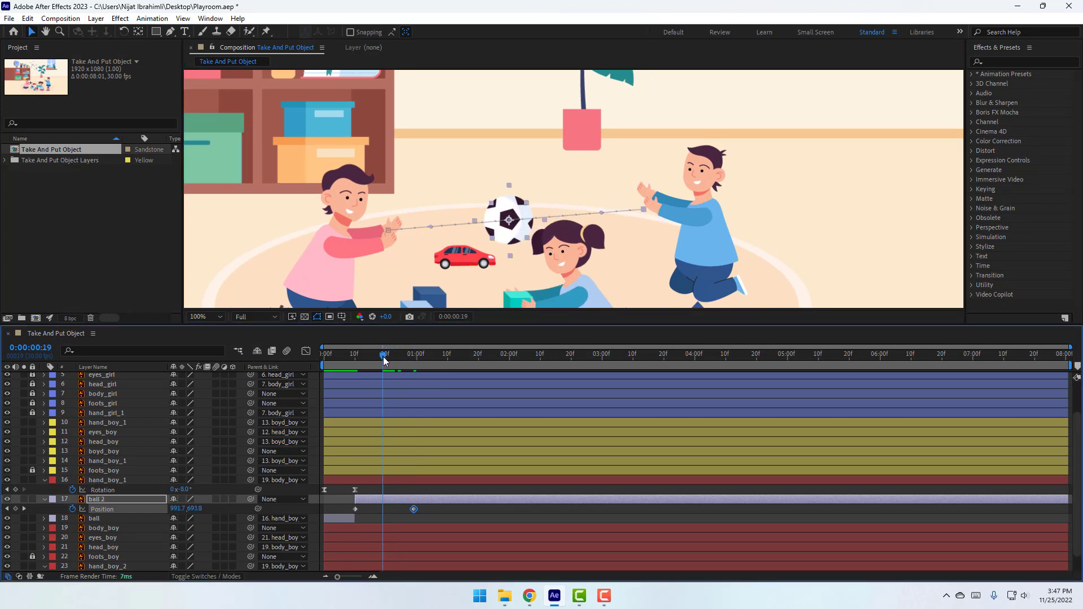
drag(528, 220, 526, 127)
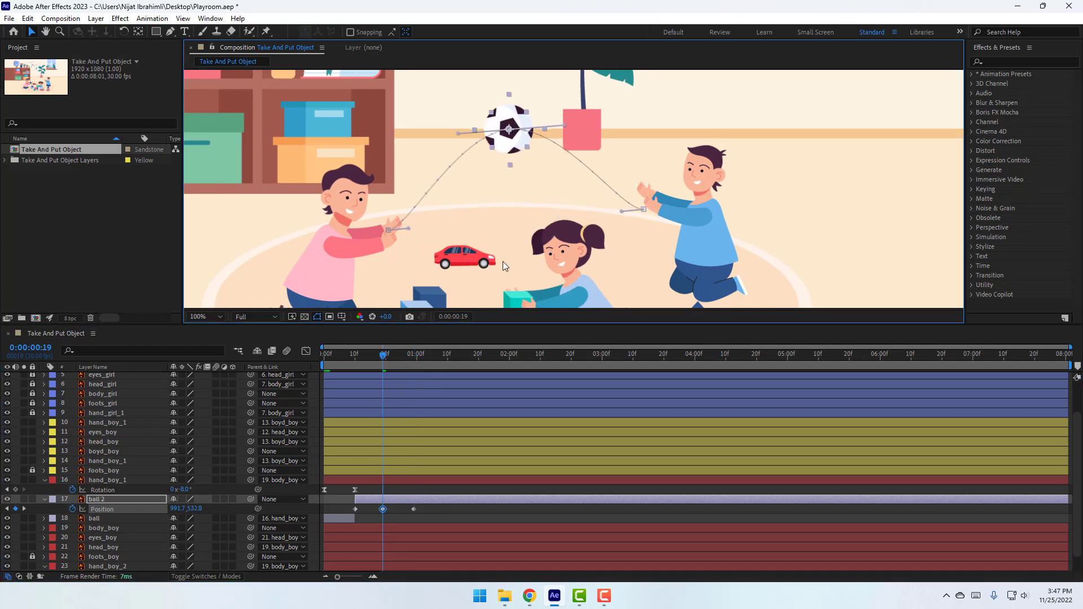
key(space)
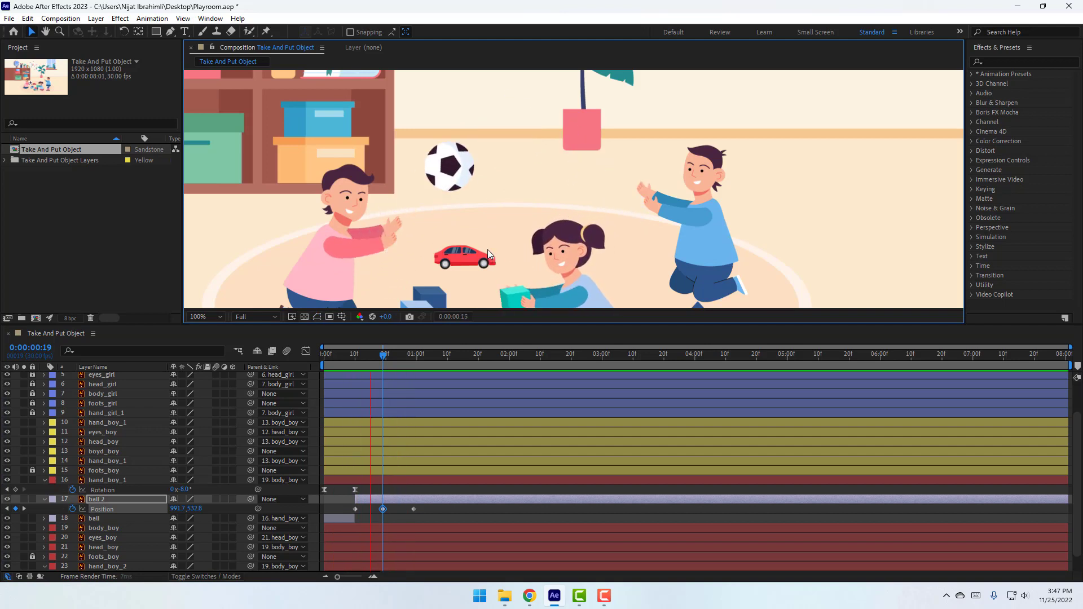
key(space)
Apply Easy Ease to all three Position keyframes of ball 2 and preview the throw.
drag(427, 509, 376, 513)
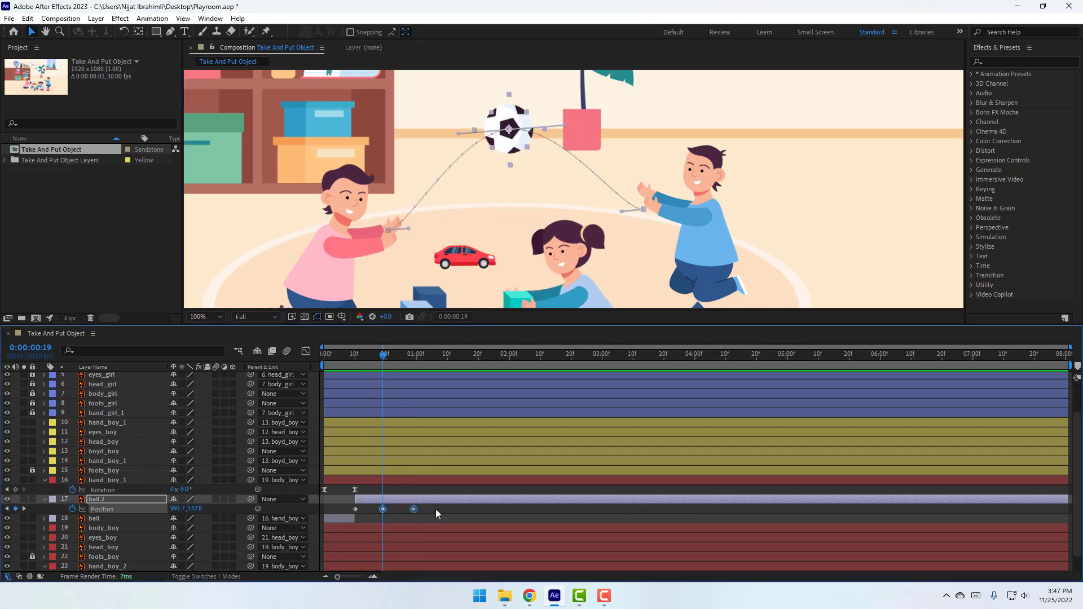
right_click(355, 510)
mouse_move(451, 501)
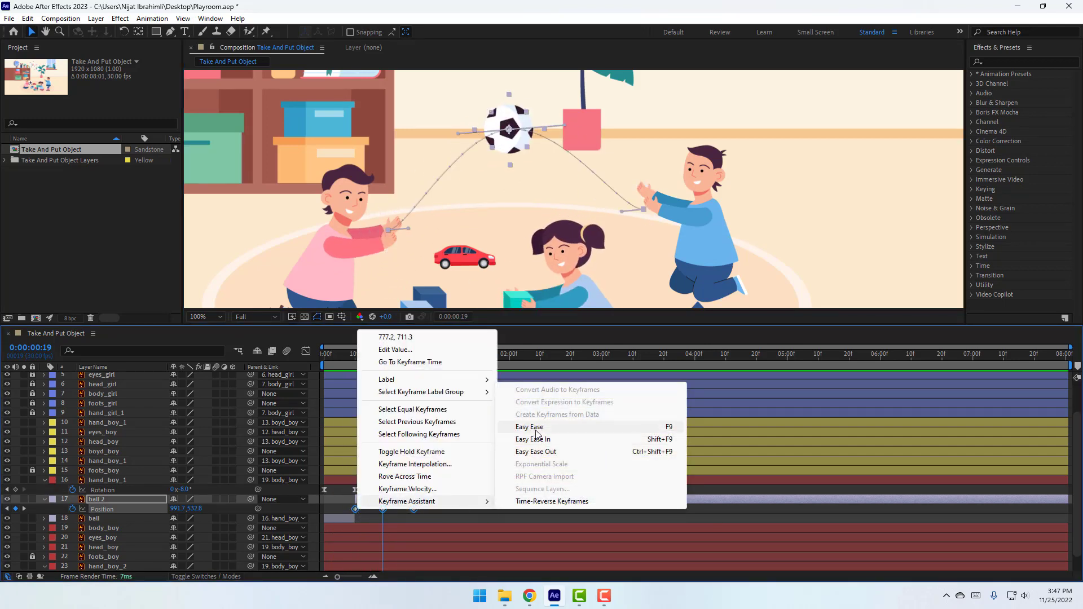
click(535, 431)
key(space)
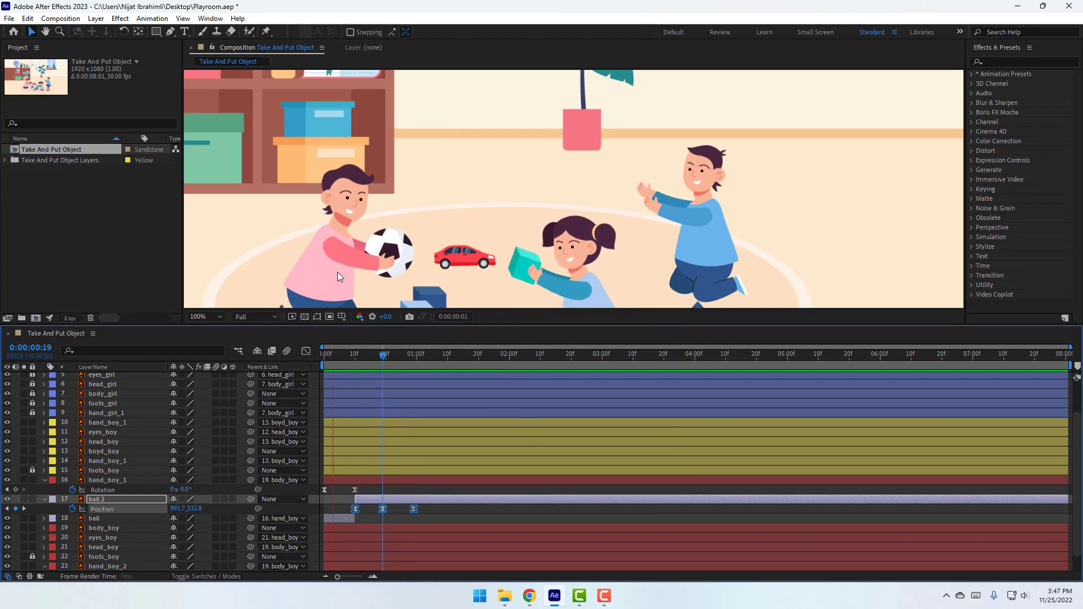
scroll(337, 272, down, 2)
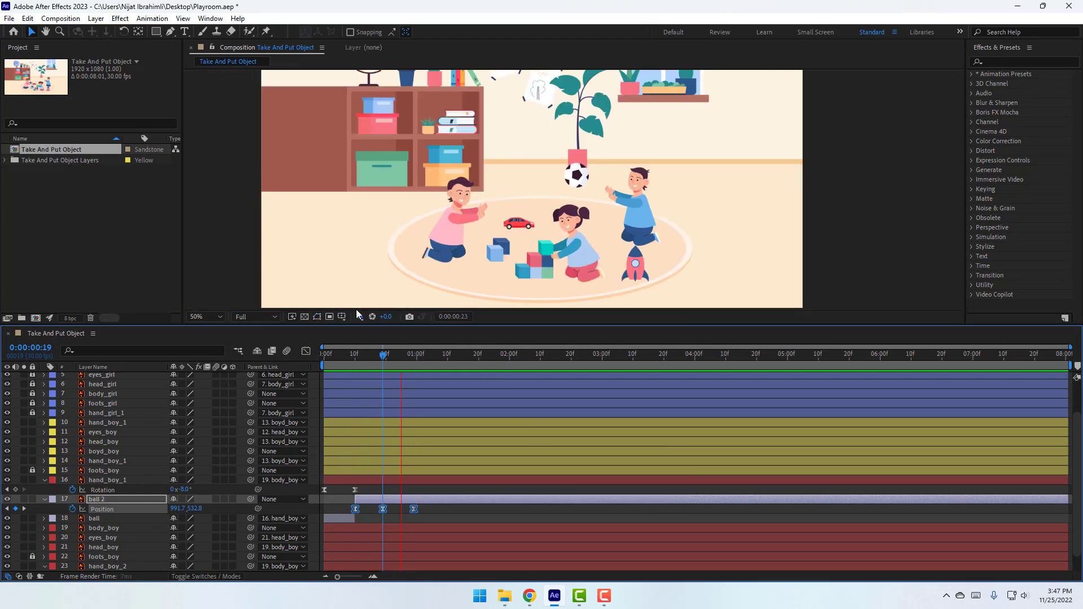
key(space)
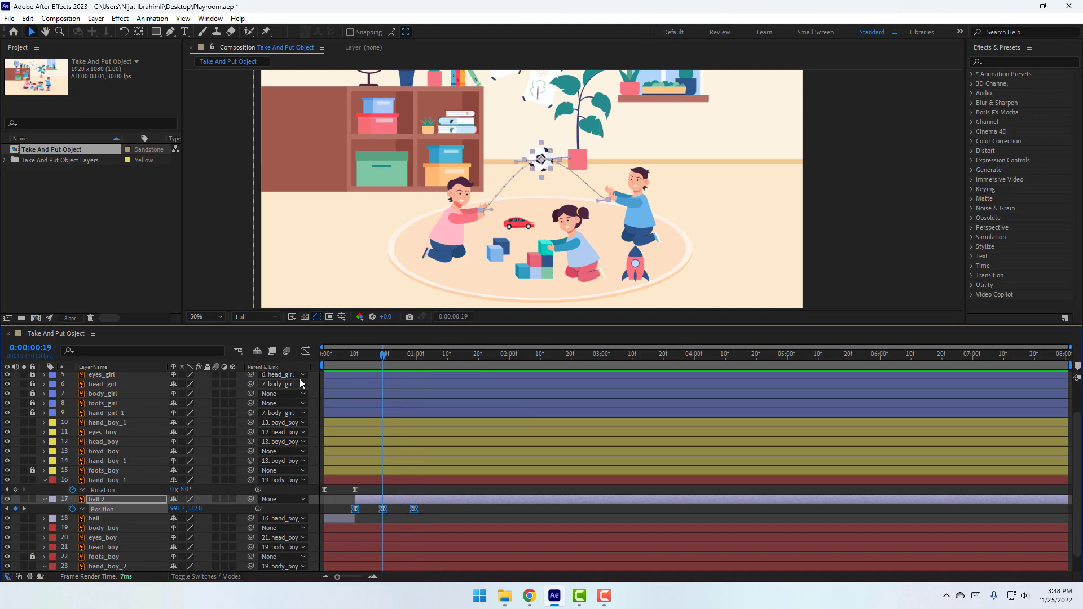
Reshape the first speed-graph curve of ball 2's Position for a fast release that slows toward the arc's peak, and preview it.
click(306, 351)
key(equal)
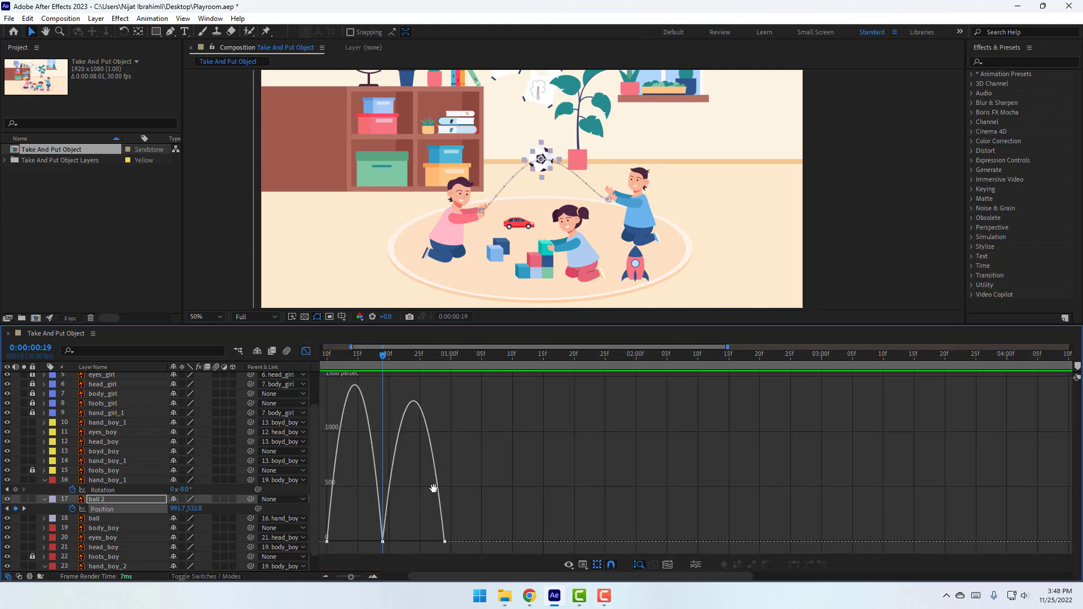
drag(433, 488, 492, 488)
click(386, 541)
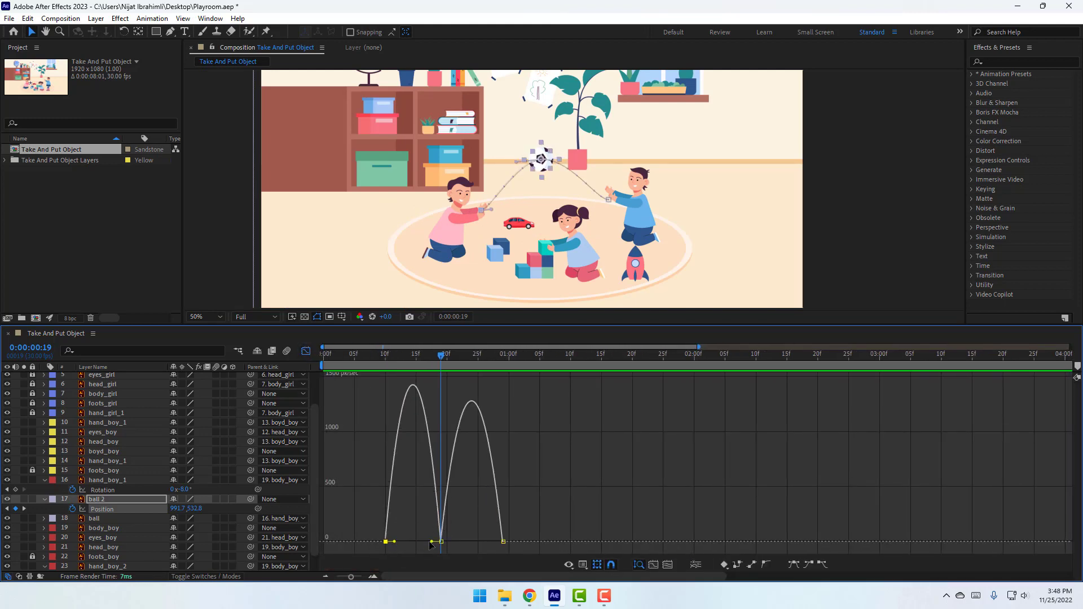
drag(431, 541, 416, 541)
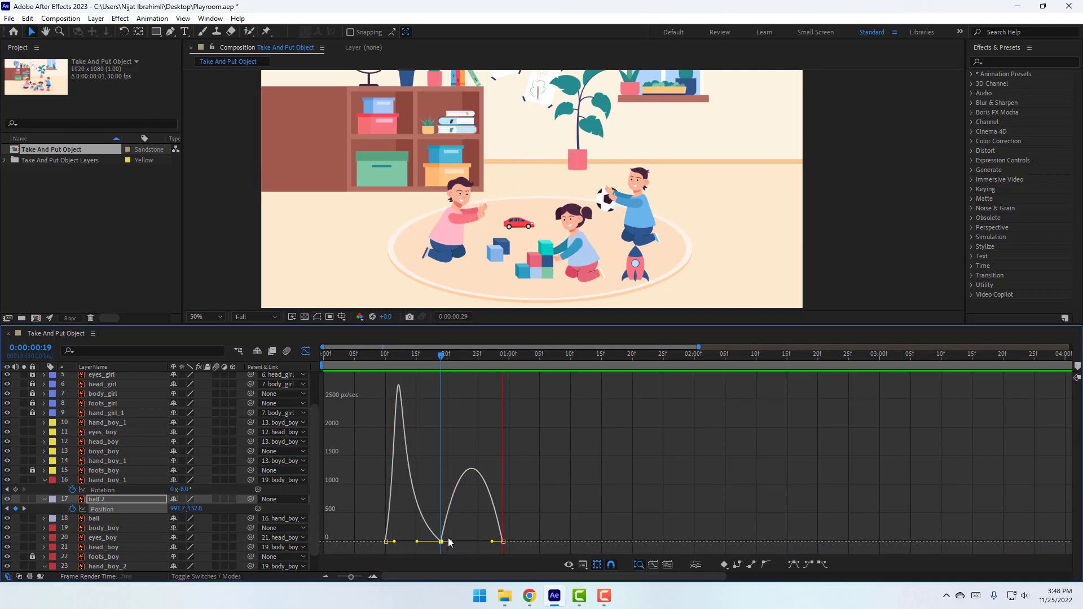
key(space)
drag(417, 541, 392, 546)
key(space)
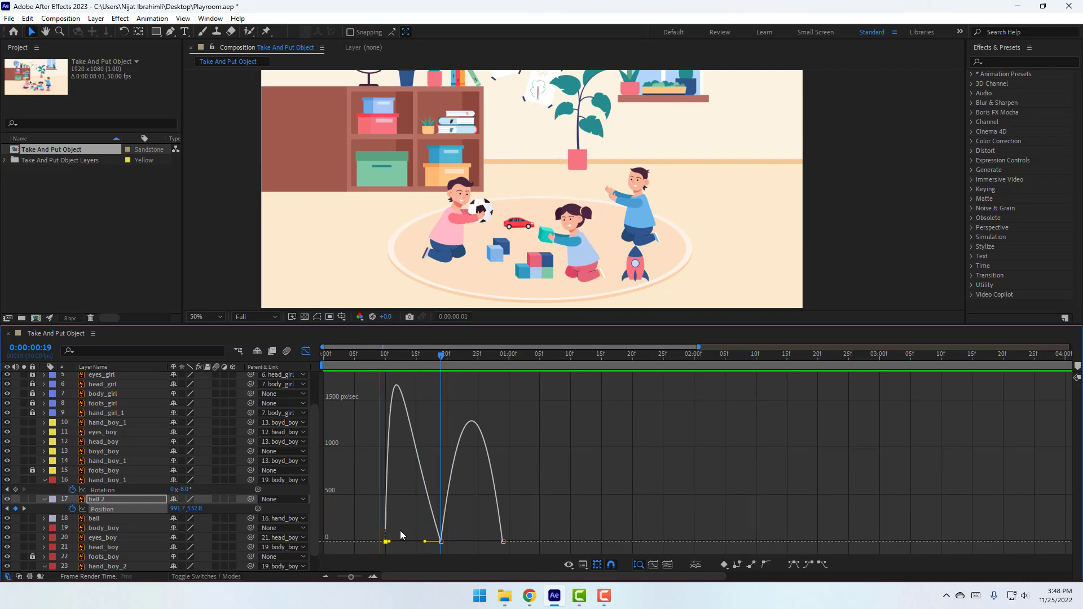
click(305, 351)
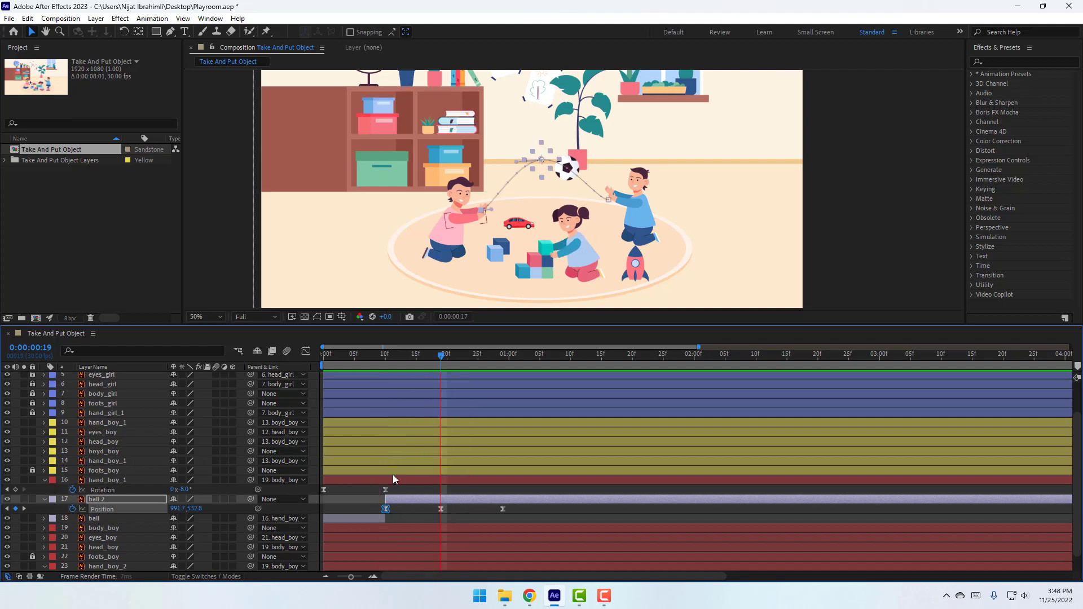
At 0:00:00:16 set Rotation to 50° for the pink-shirted boy's hand_boy_1 and 43° for hand_boy_2, and preview the arms lowering.
click(423, 357)
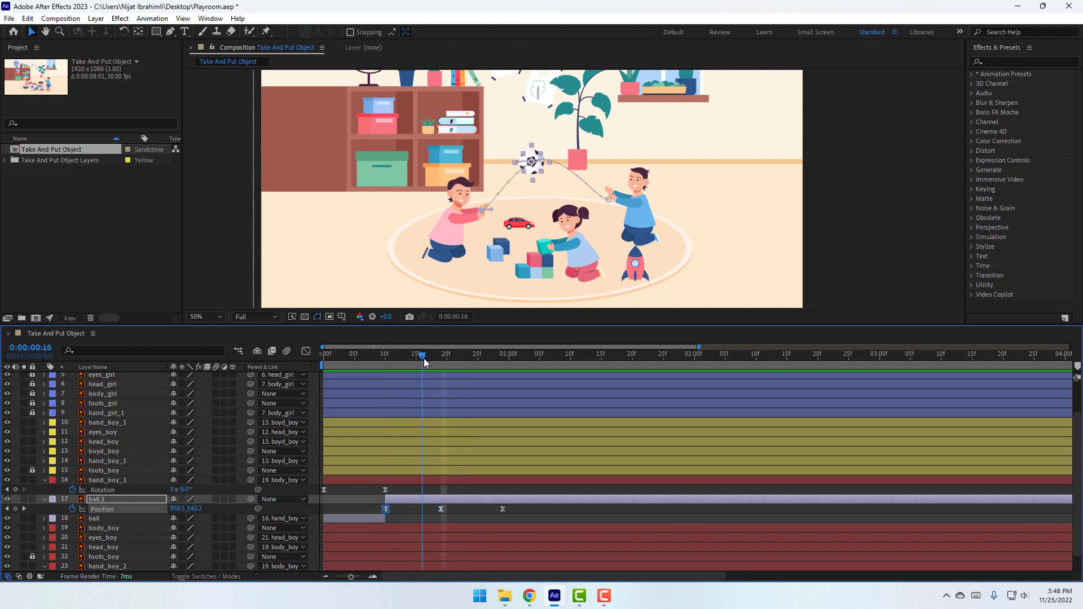
click(353, 498)
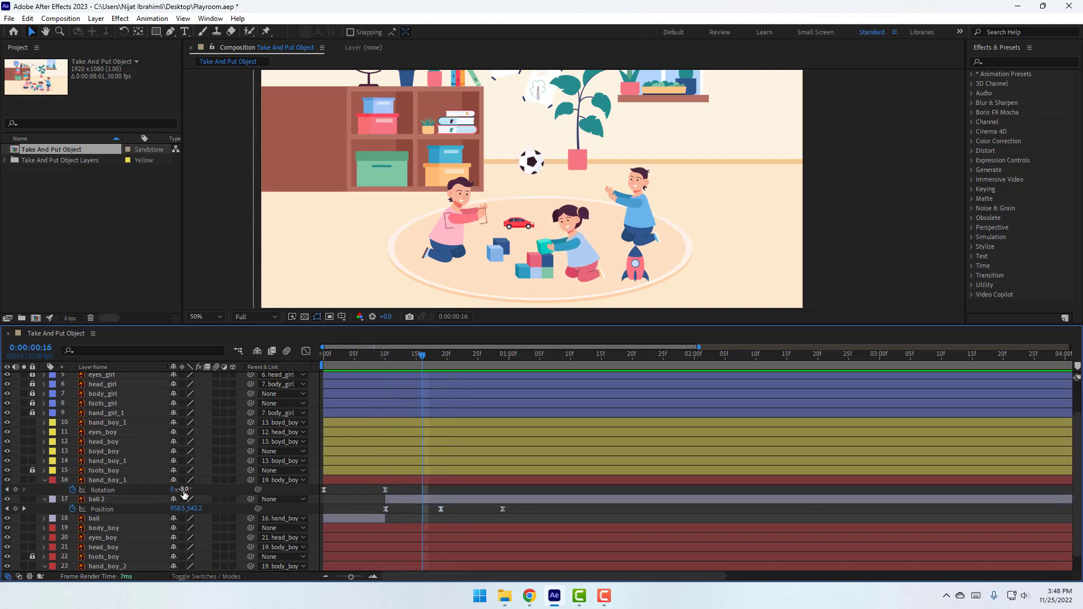
drag(184, 494, 374, 500)
scroll(377, 516, down, 1)
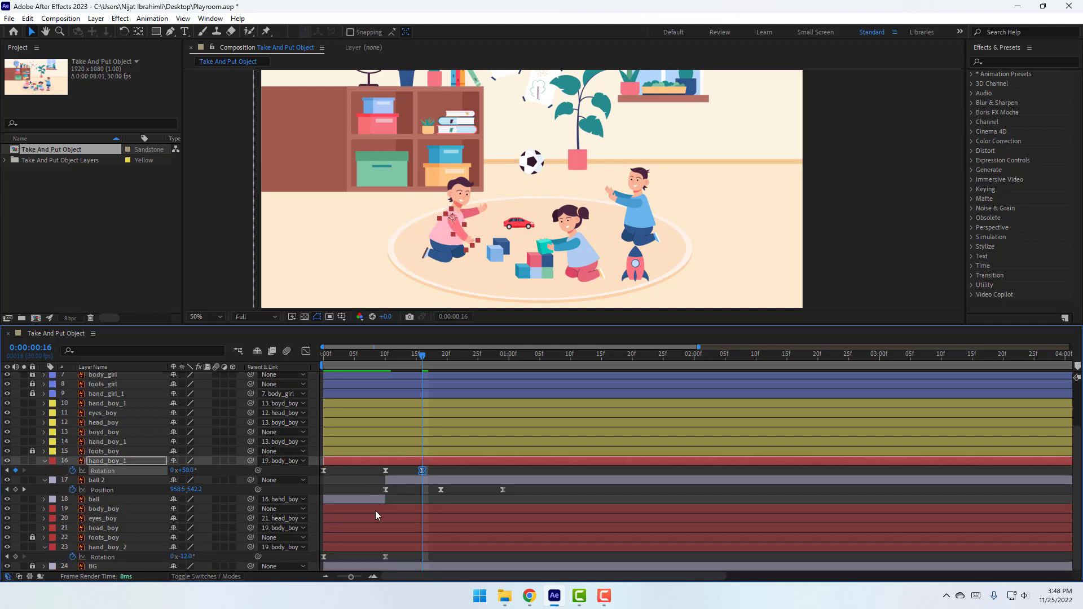
drag(191, 557, 216, 556)
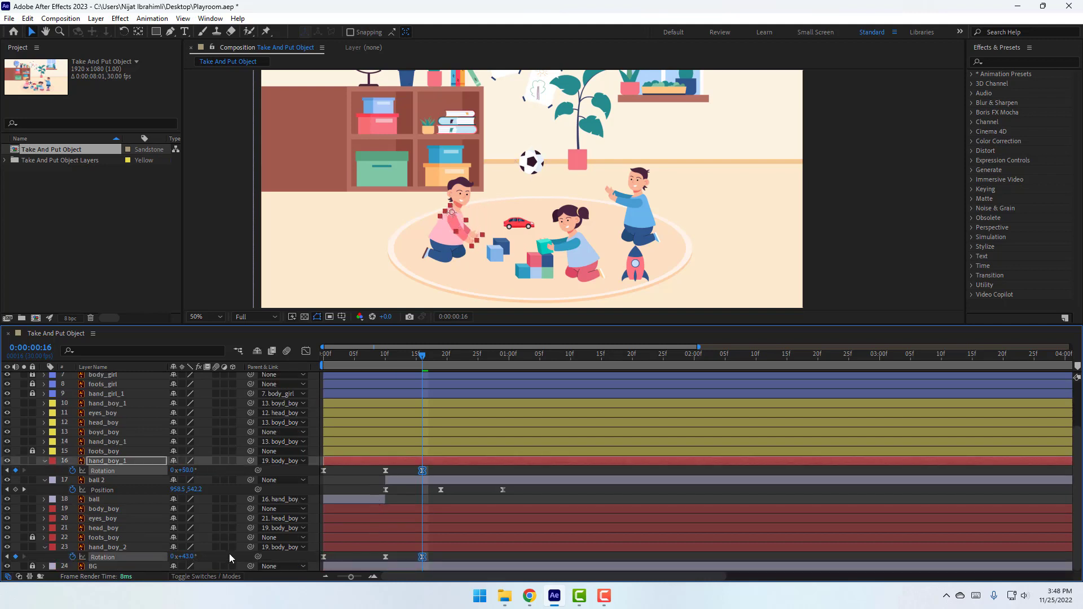
click(230, 559)
key(space)
key(space)
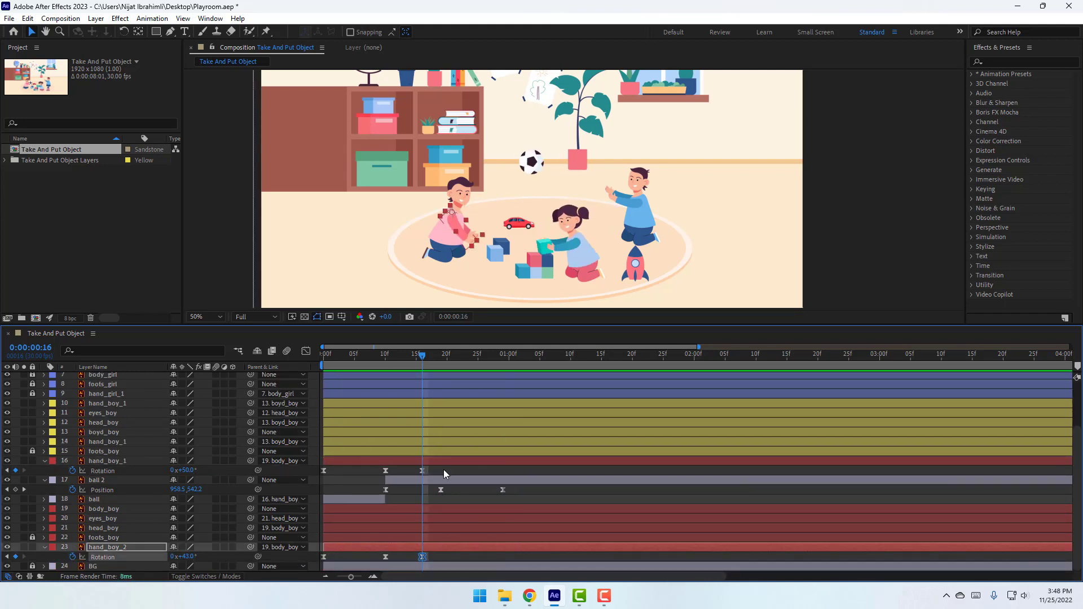
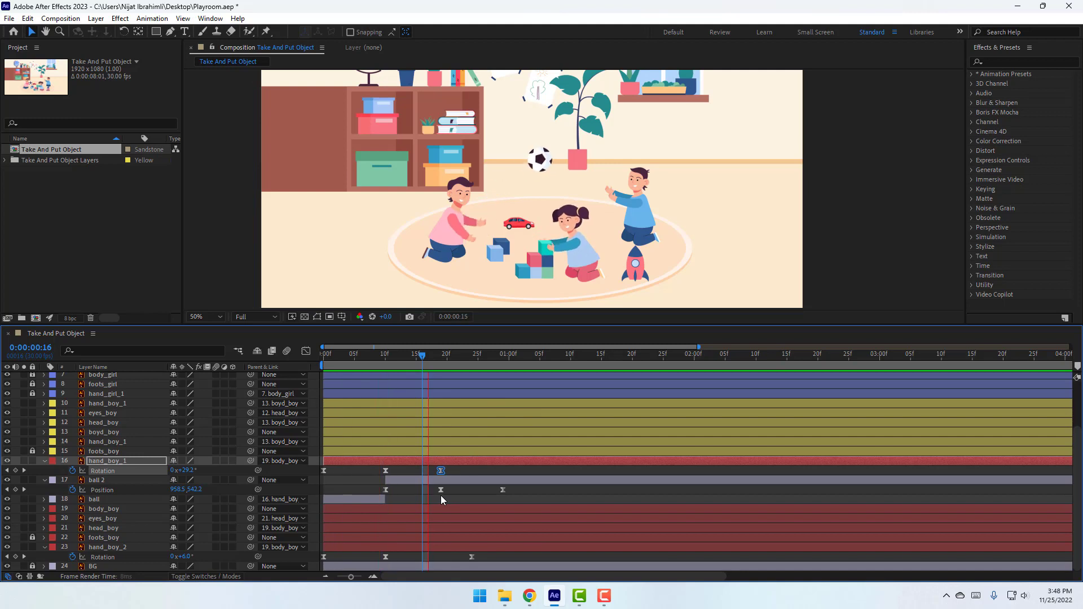
Keyframe the blue-shirted boy's boyd_boy Rotation at 0° on 0:00:00:23 and -12° on 0:00:00:28.
key(space)
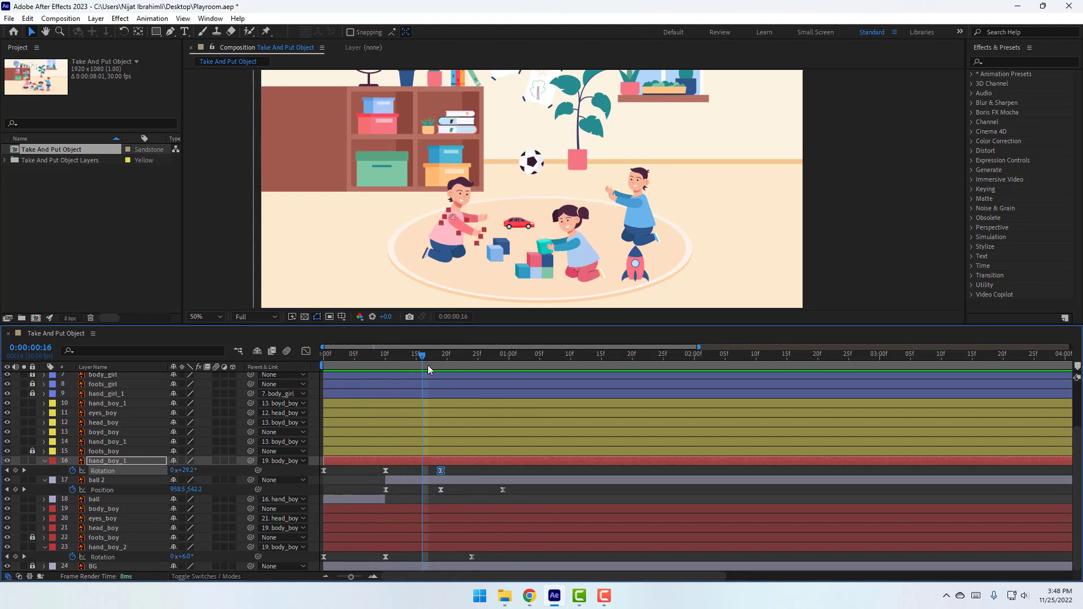
drag(427, 357, 491, 357)
scroll(597, 245, up, 2)
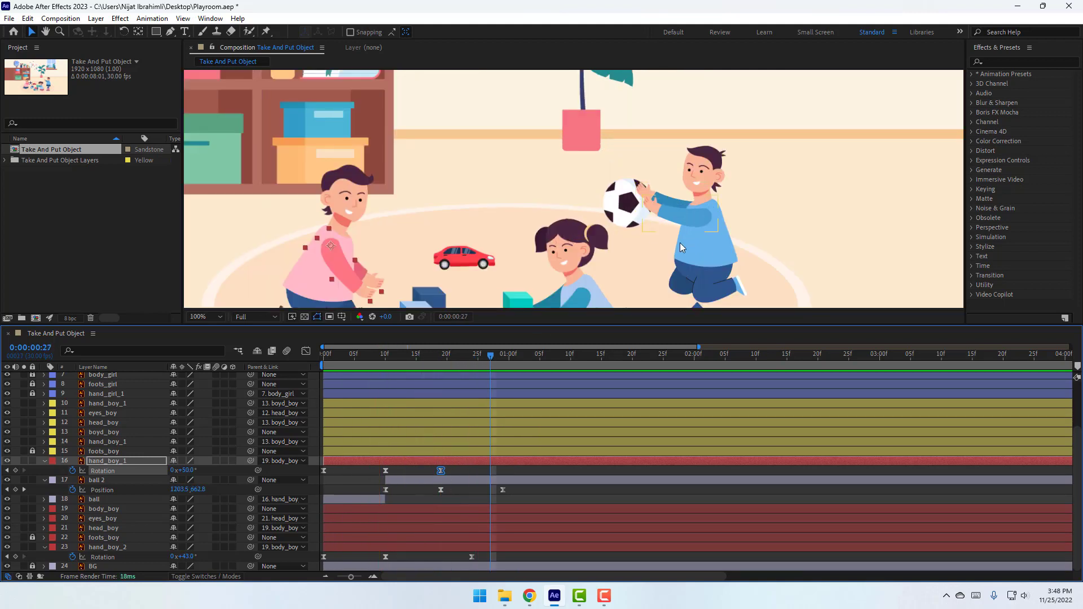
click(590, 236)
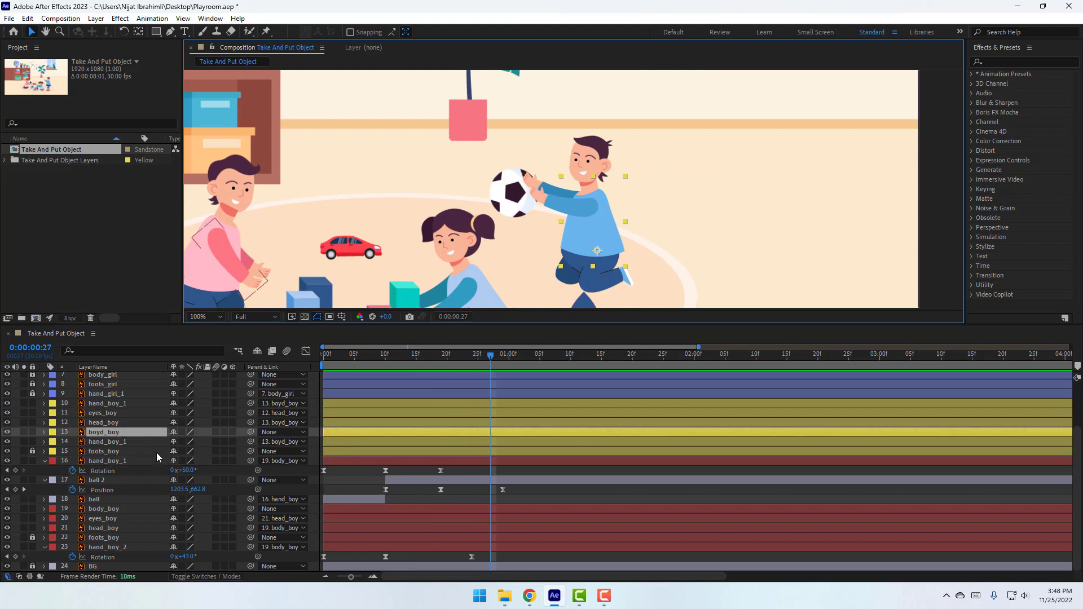
click(466, 360)
key(alt+shift+r)
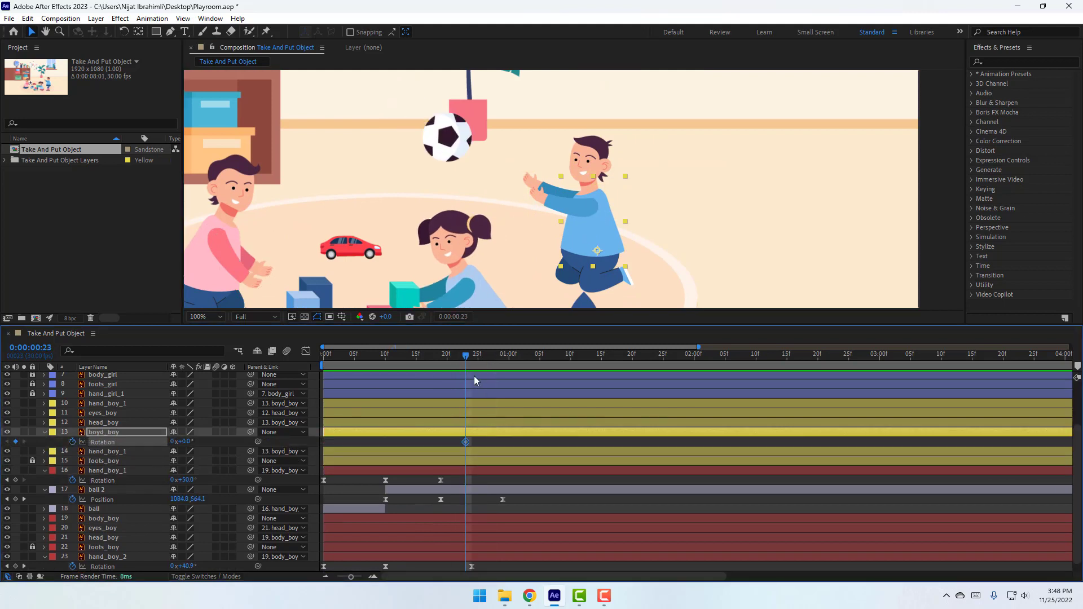
drag(472, 358, 499, 364)
drag(184, 441, 178, 442)
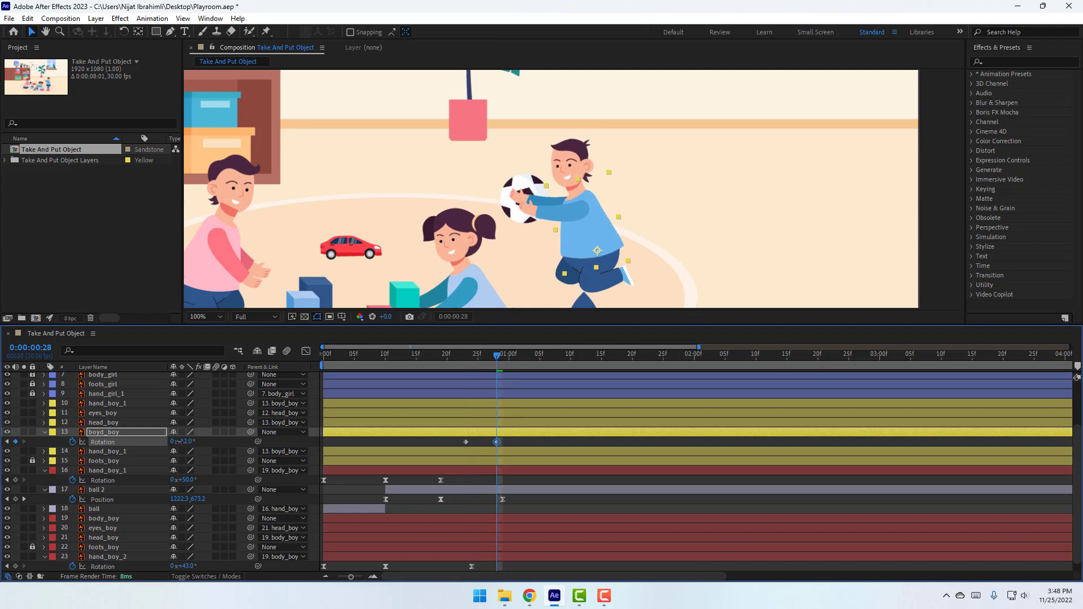
At 0:00:00:23 keyframe Rotation of the blue-shirted boy's upper hand_boy_1 layer at -57° and the lower one at -51°.
drag(487, 361, 460, 369)
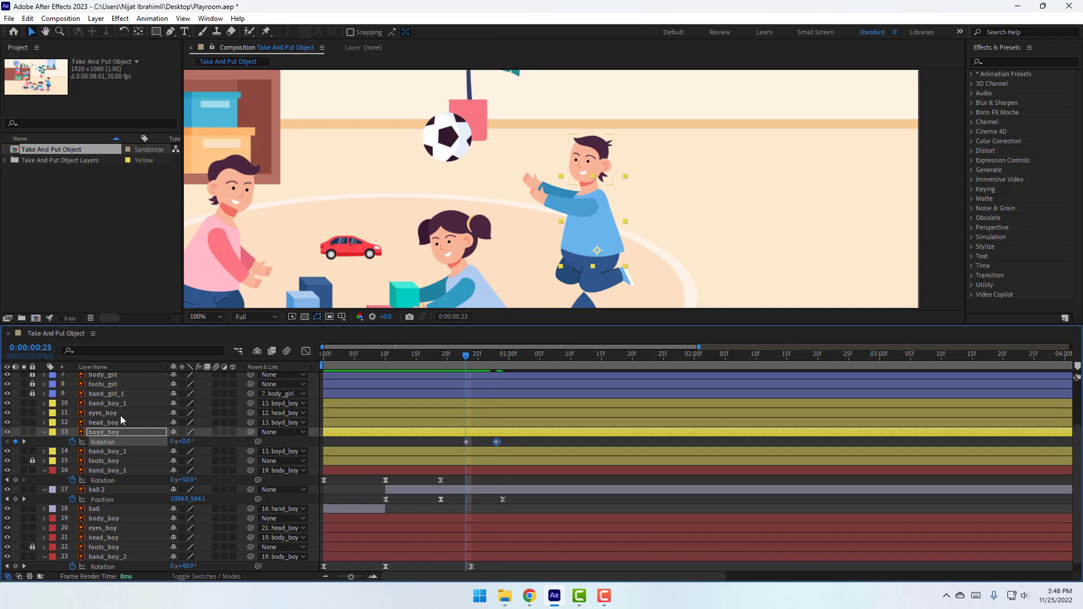
click(106, 404)
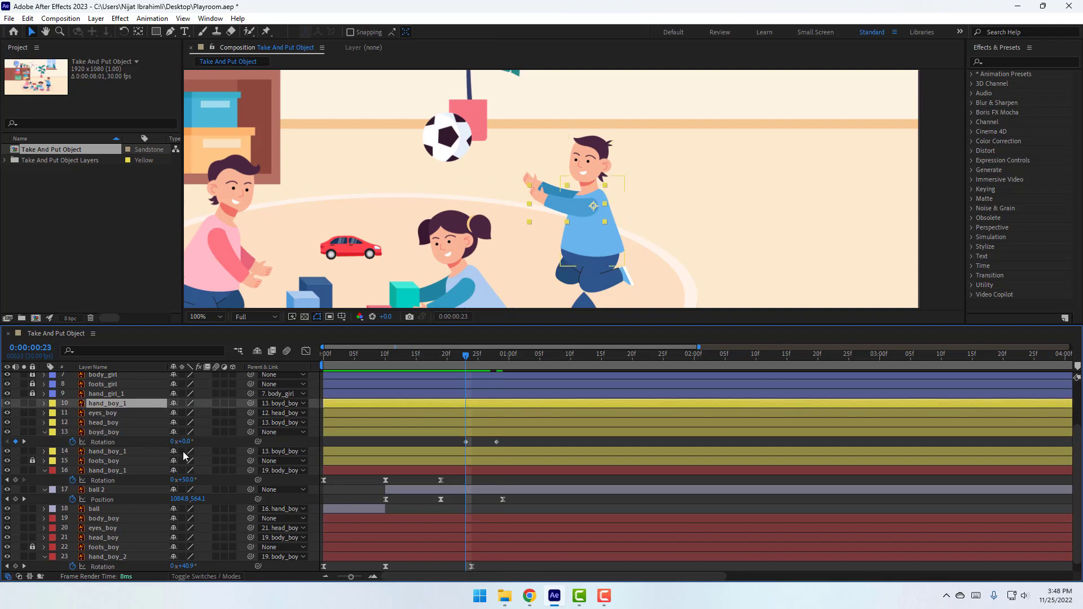
ctrl+click(121, 451)
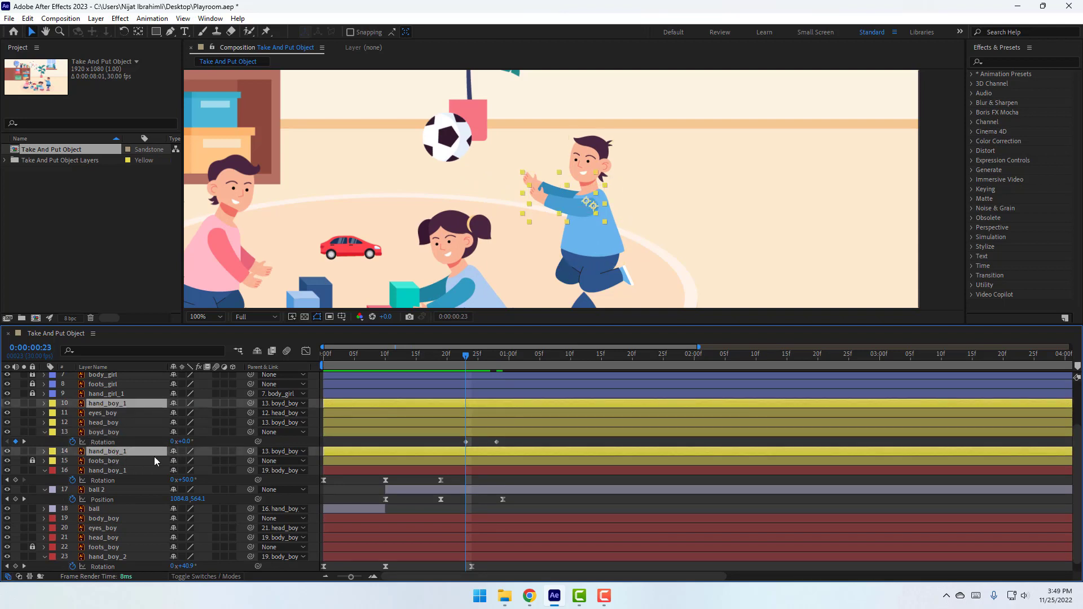
key(alt+shift+r)
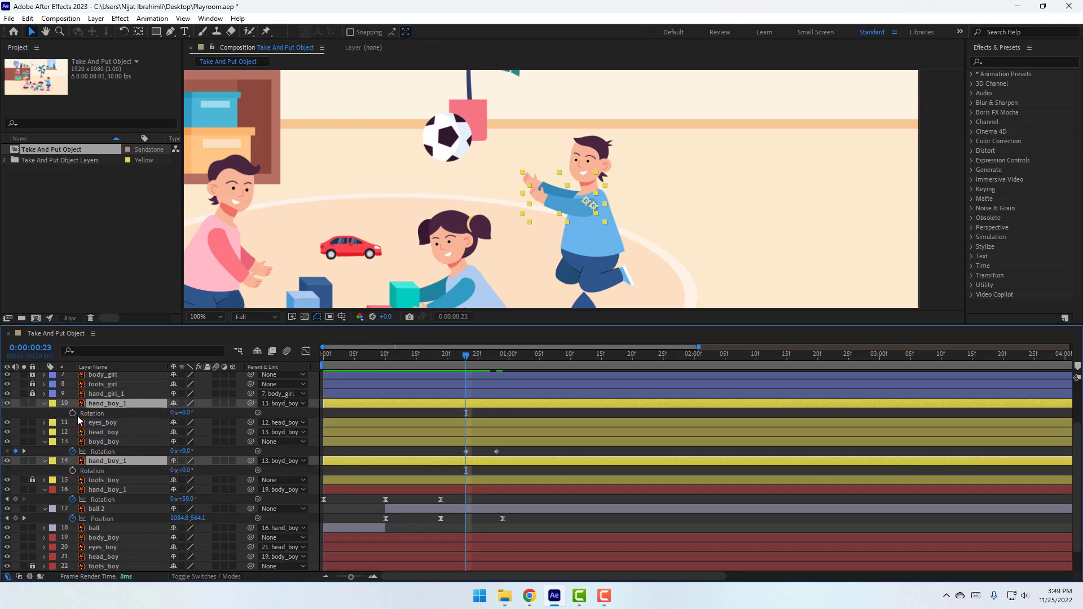
drag(471, 356, 510, 362)
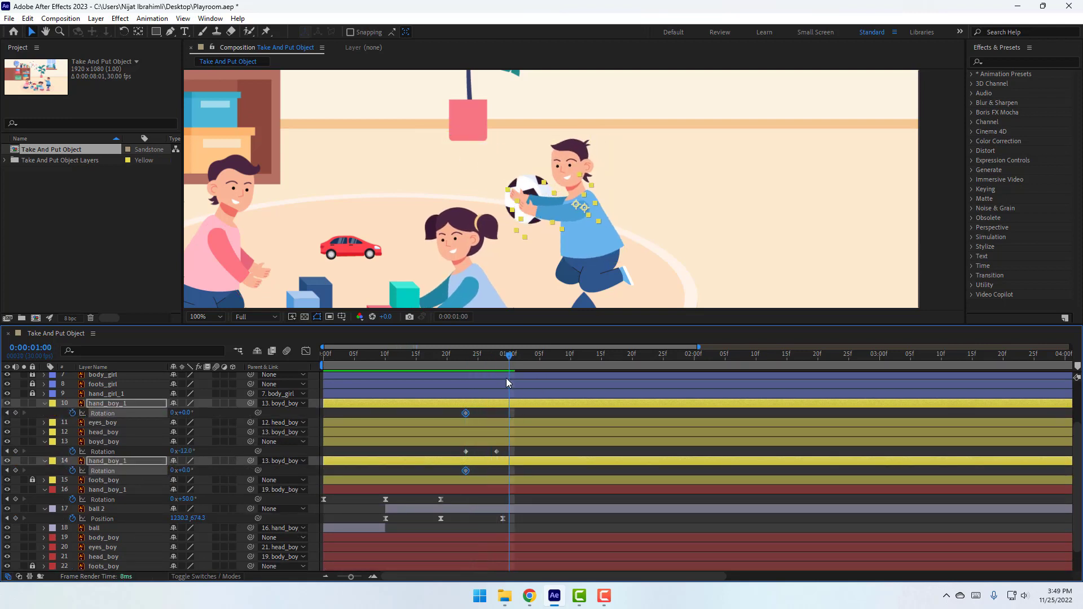
click(465, 361)
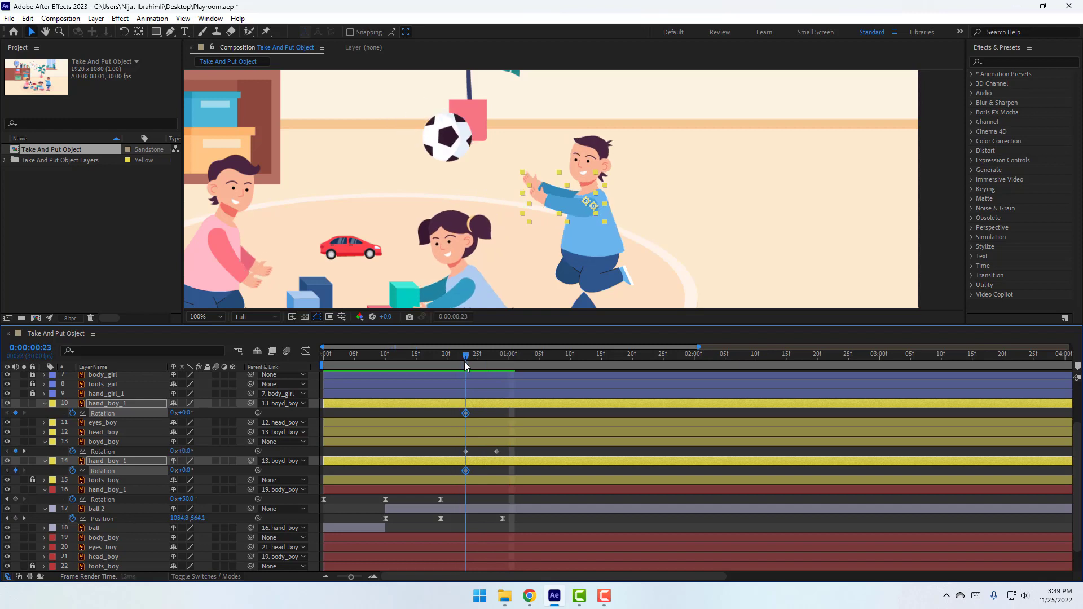
click(197, 418)
drag(185, 412, 153, 412)
drag(185, 472, 156, 472)
At 0:00:01:01 set Rotation to 5° for the blue-shirted boy's upper hand_boy_1 layer and 3° for the lower one.
drag(473, 362, 514, 361)
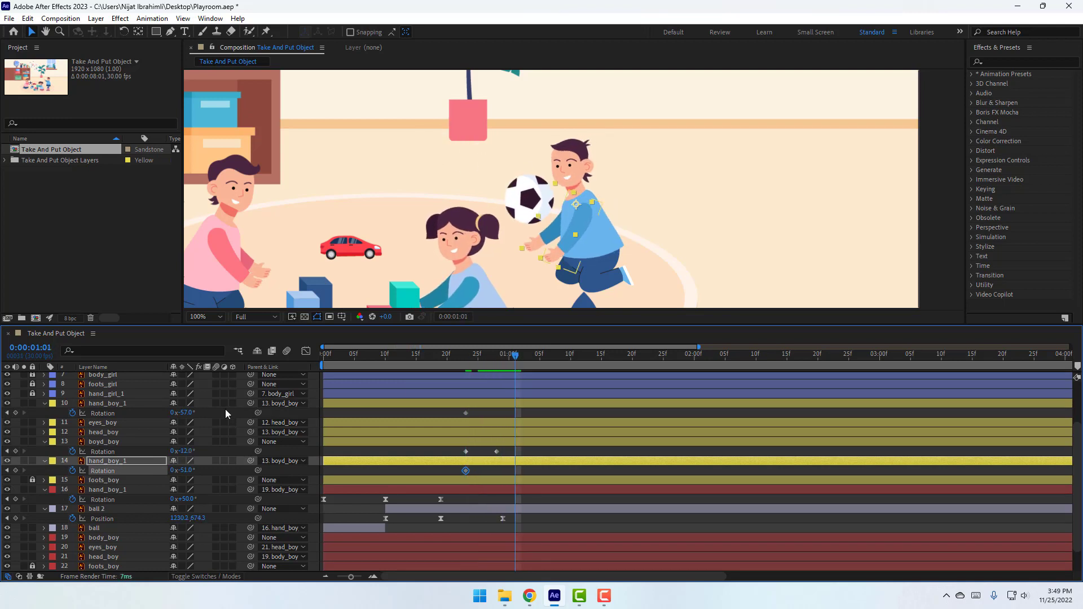
click(195, 415)
drag(193, 412, 228, 412)
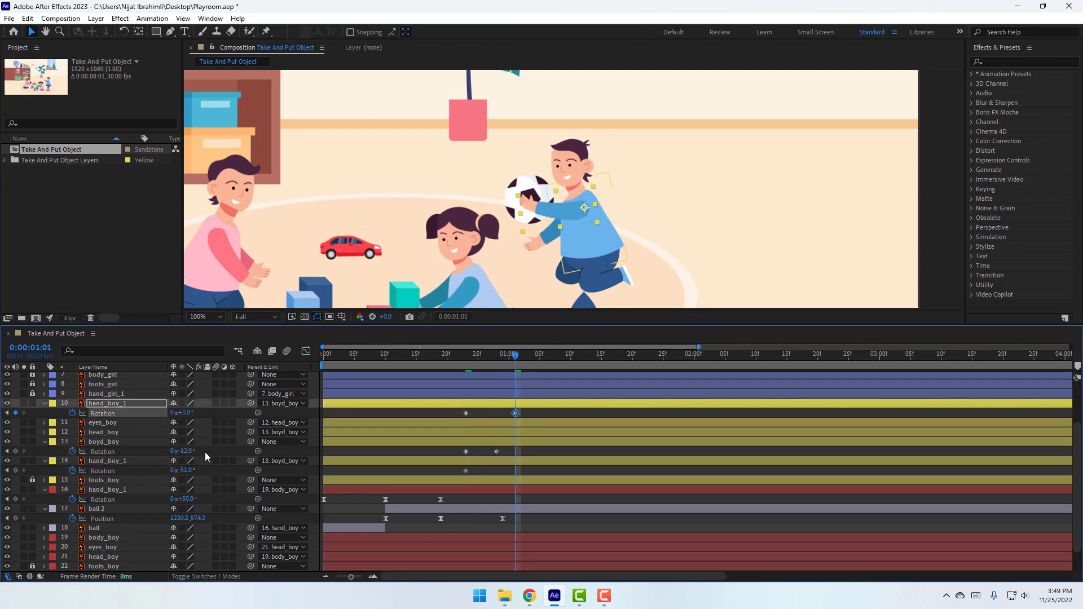
drag(188, 471, 211, 464)
Apply Easy Ease to all Rotation keyframes of the blue-shirted boy's body and both hands, and preview the catch.
drag(523, 416, 460, 475)
right_click(467, 470)
mouse_move(563, 463)
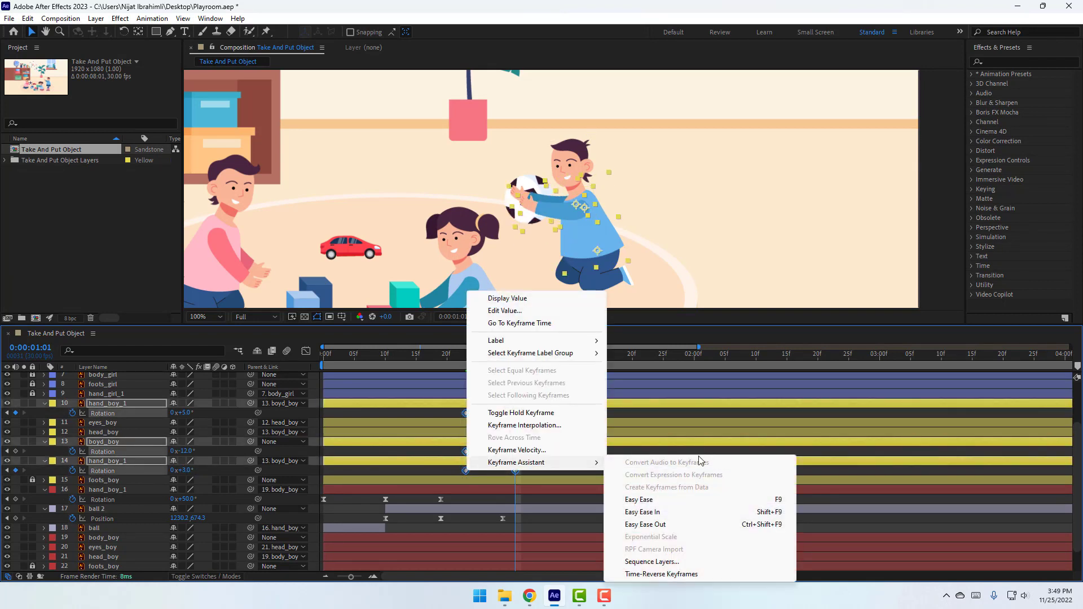
click(671, 499)
key(space)
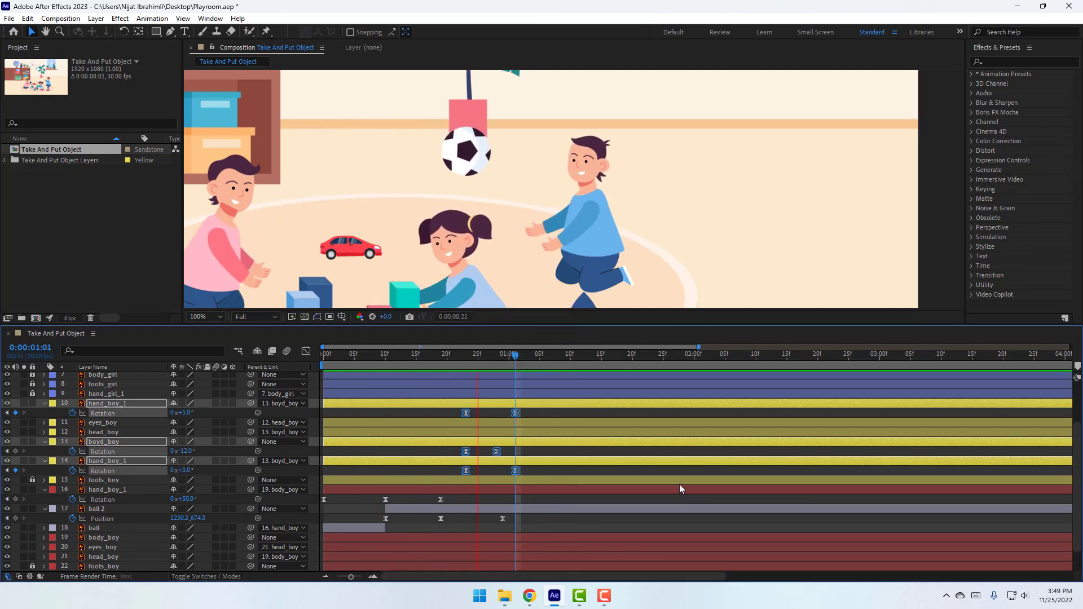
click(484, 357)
drag(490, 363, 515, 366)
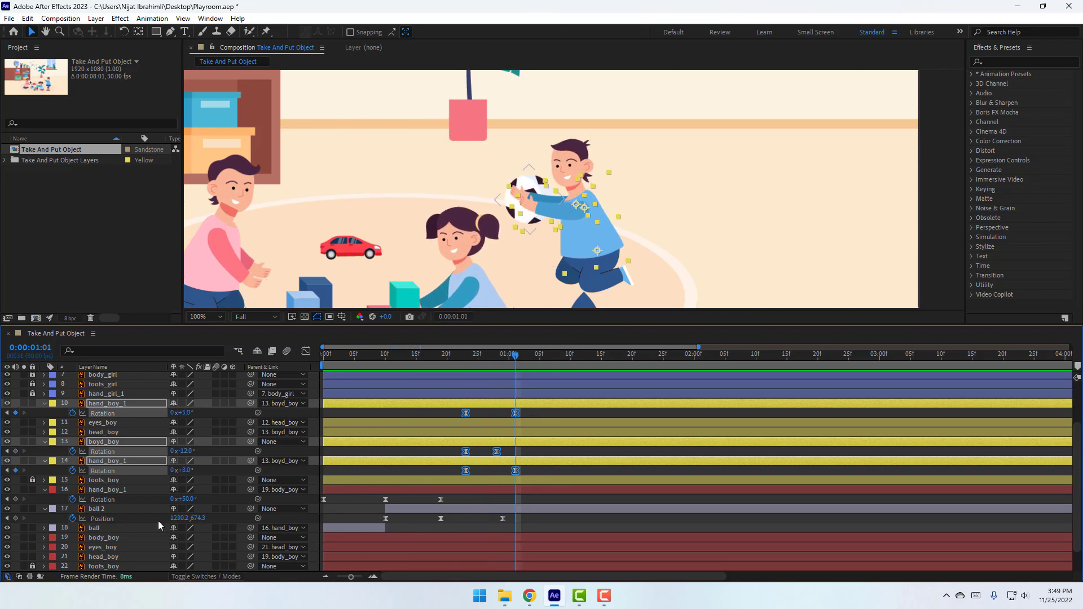
Split ball 2 at 0:00:00:26 and move its second part directly below the blue-shirted boy's upper hand_boy_1 layer.
click(103, 511)
drag(444, 359, 483, 358)
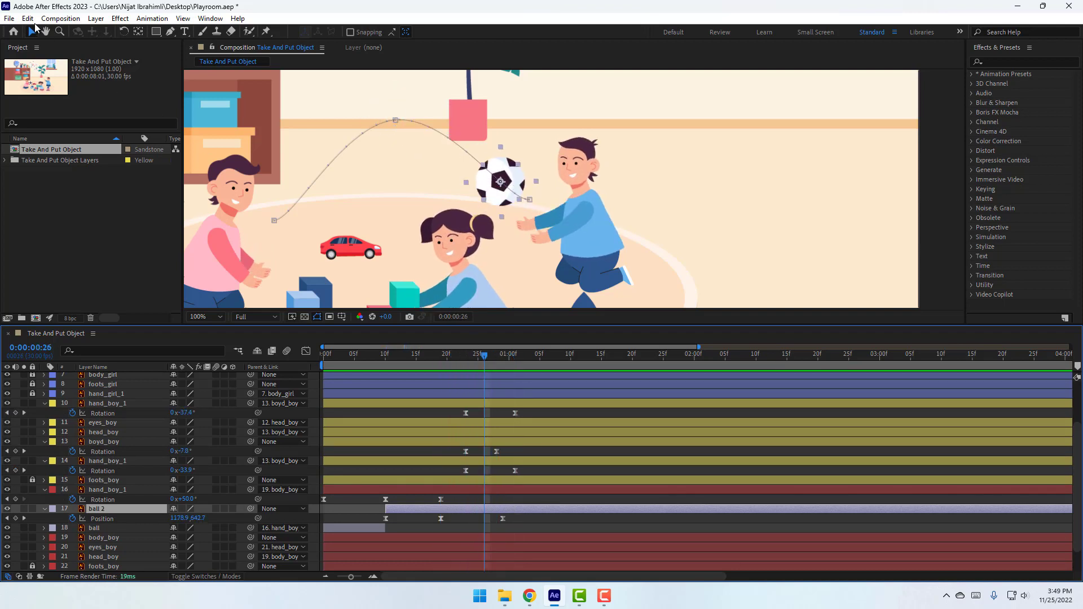
click(27, 18)
click(54, 178)
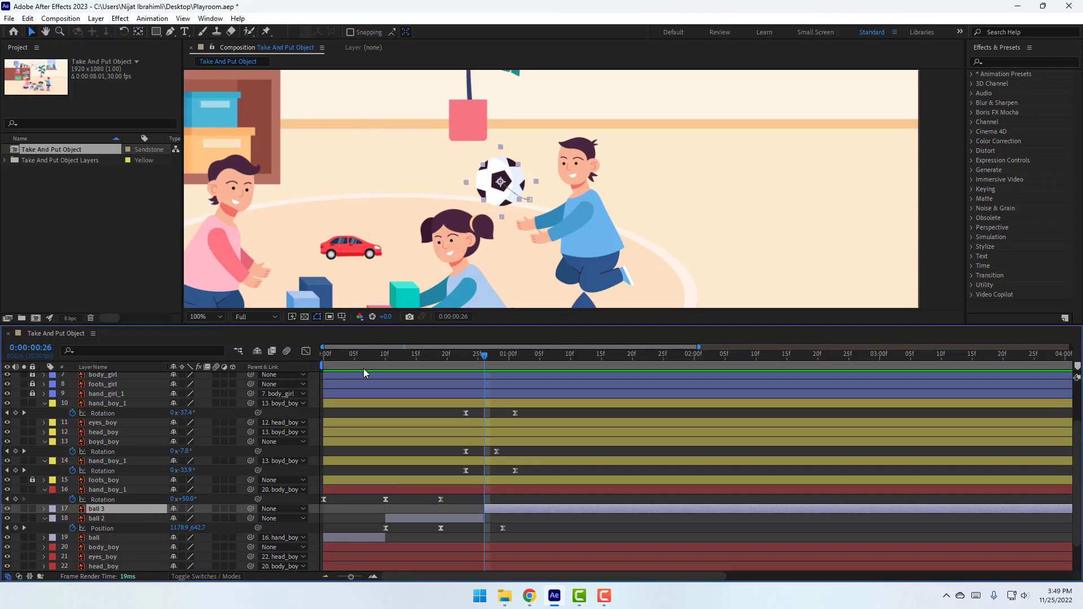
drag(98, 514, 117, 432)
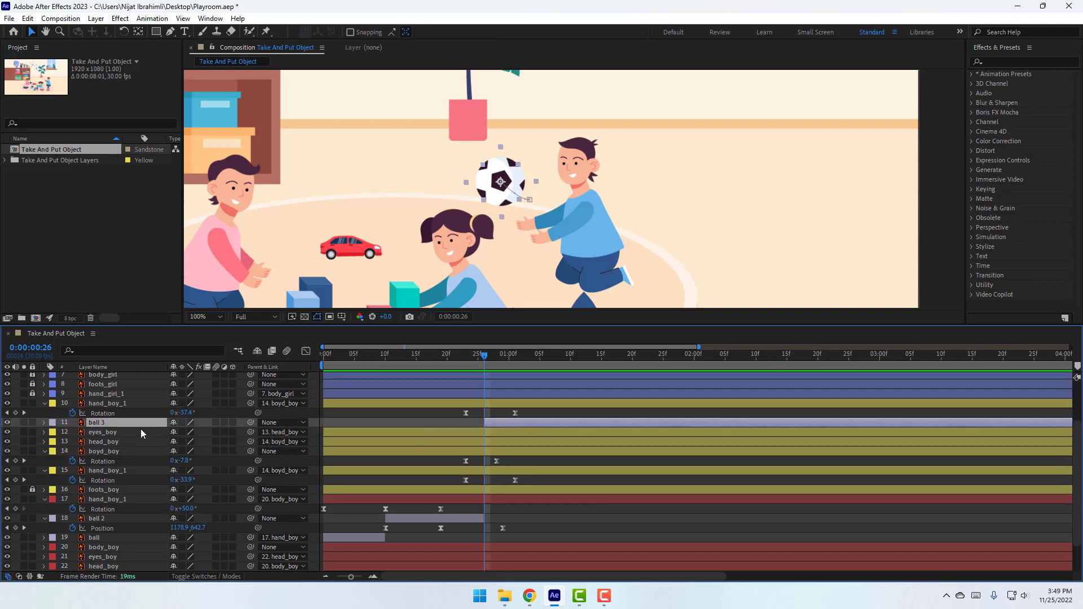
Split ball 3 at 0:00:01:01, parent its second part to the blue-shirted boy's upper hand_boy_1 layer, and preview the result.
drag(479, 365, 517, 361)
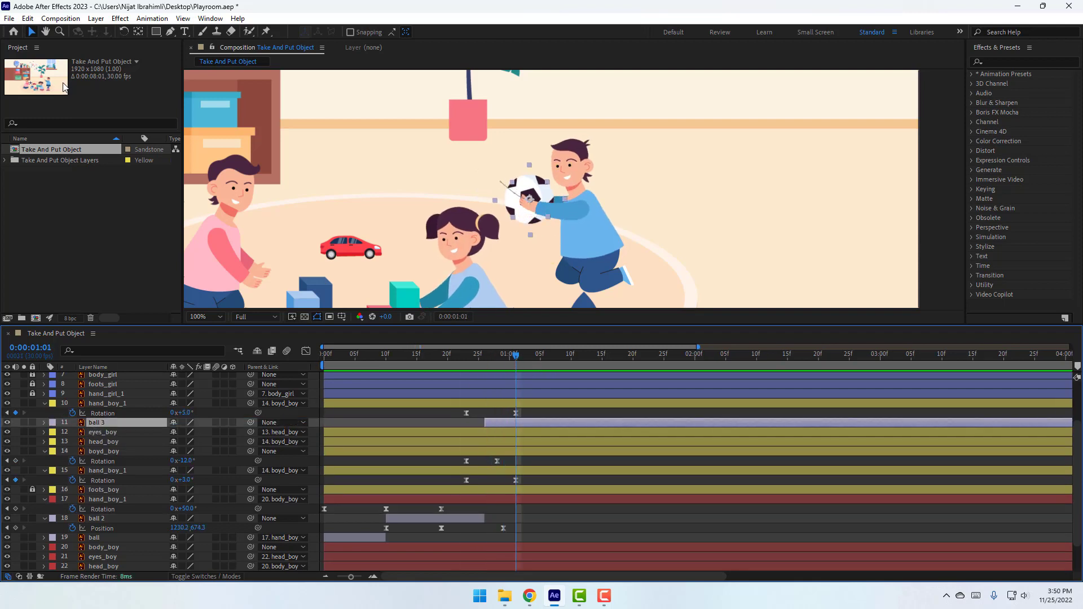
click(27, 20)
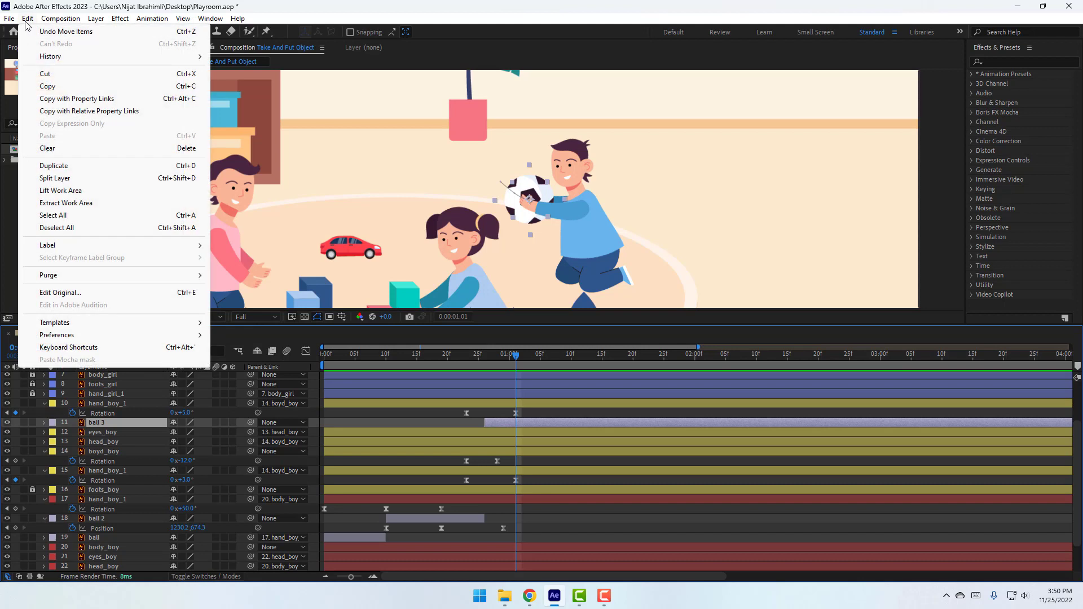
click(52, 178)
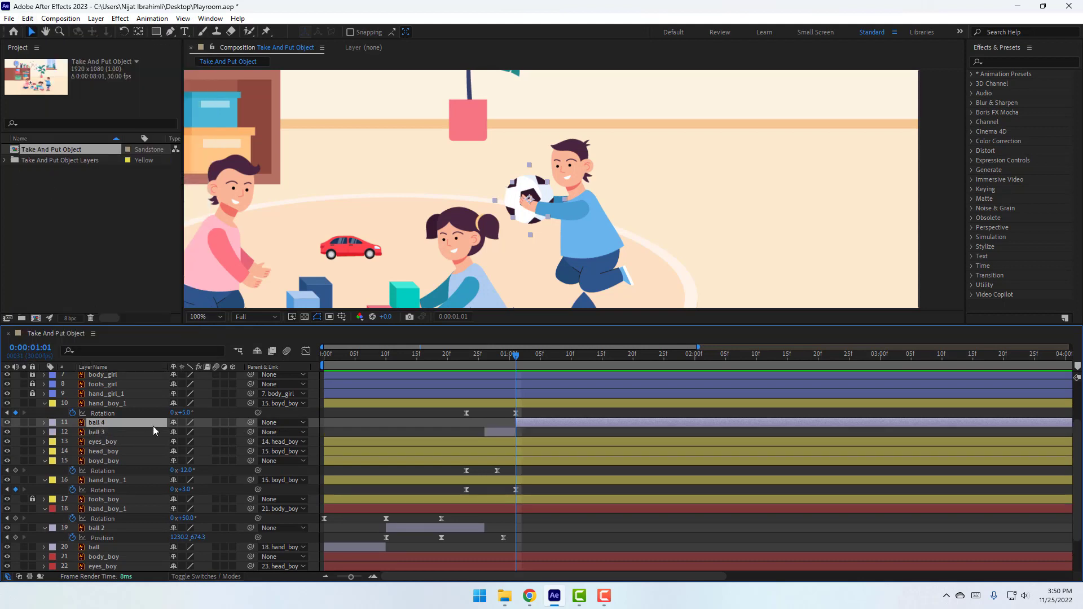
drag(249, 423, 107, 401)
key(space)
key(space)
Add Rotation hold-pose keyframes at 0:00:01:02 to both of the blue-shirted boy's hand_boy_1 layers.
mouse_move(516, 367)
mouse_down()
mouse_move(572, 364)
mouse_move(522, 370)
mouse_up()
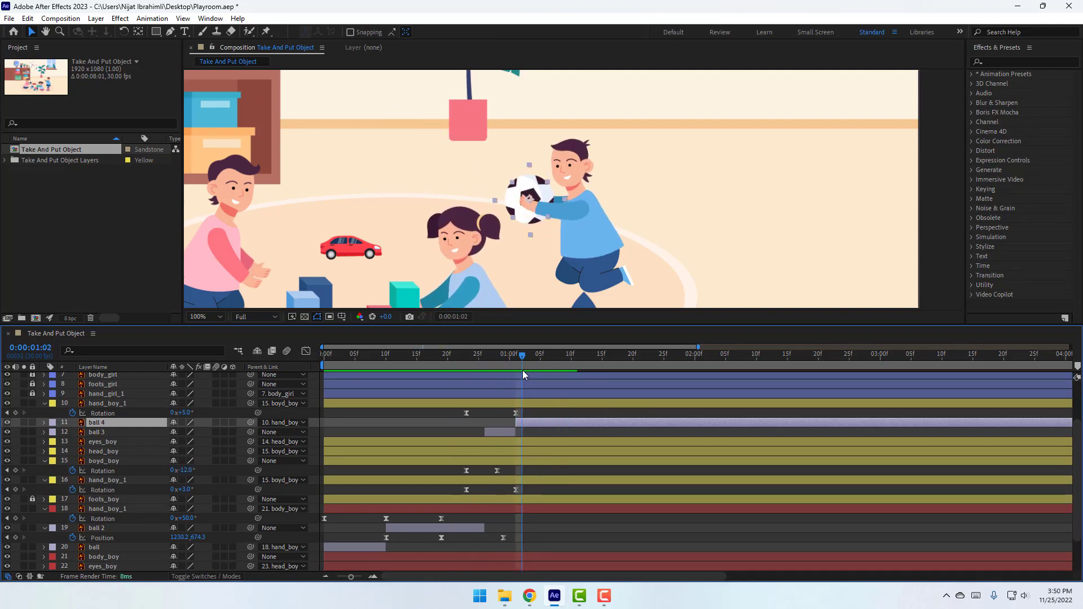
click(15, 413)
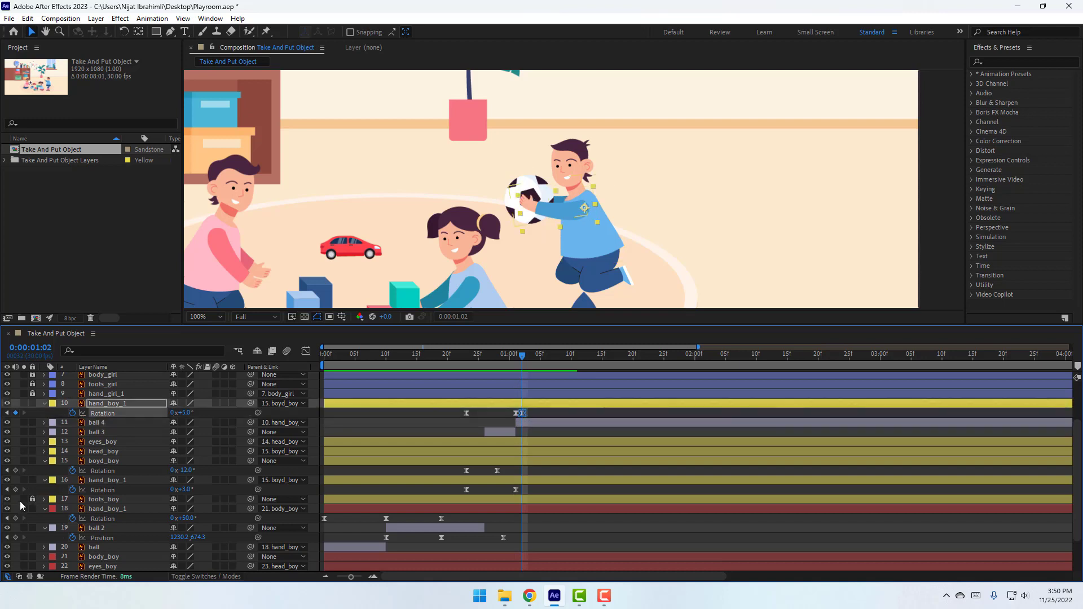
click(17, 490)
Copy each blue-shirted hand_boy_1 layer's first Rotation keyframe to 0:00:01:09 and preview the arms lowering with the ball.
drag(528, 362, 564, 356)
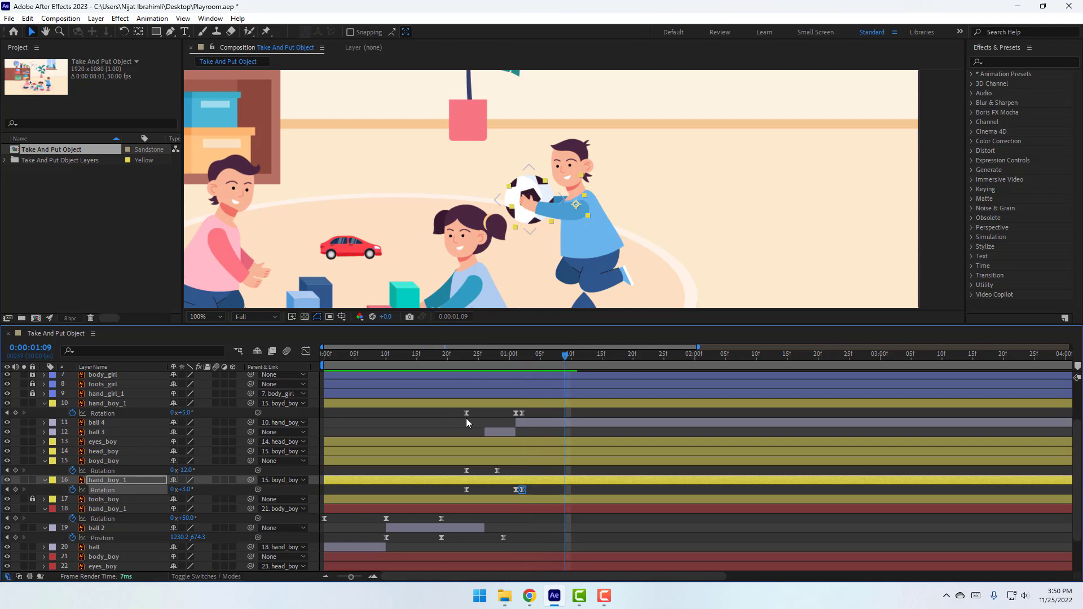
click(466, 413)
key(ctrl+c)
key(ctrl+v)
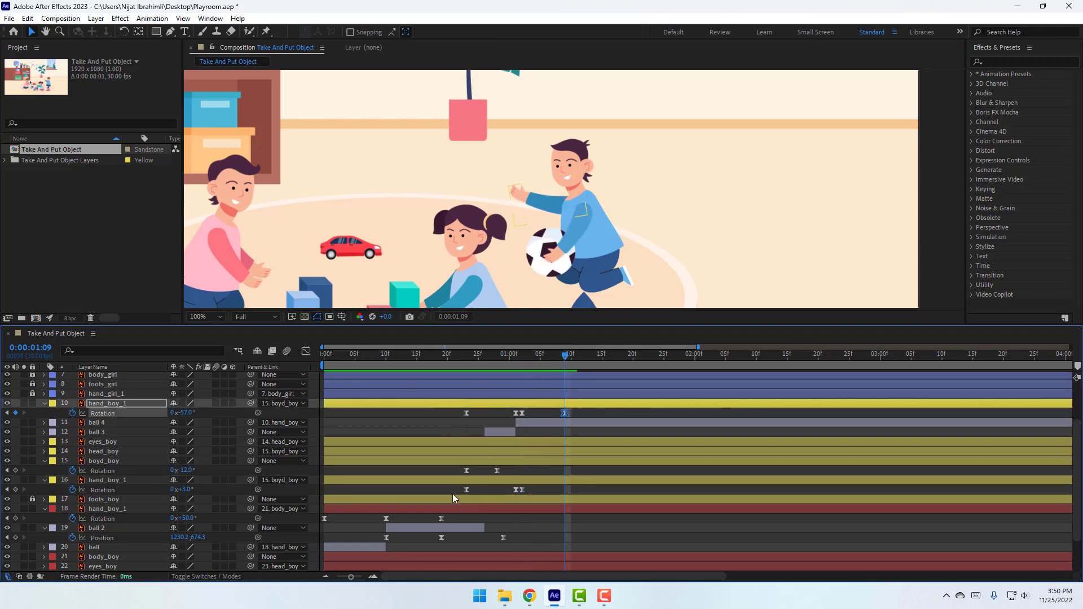
click(466, 489)
key(ctrl+c)
key(ctrl+v)
scroll(488, 266, down, 2)
key(space)
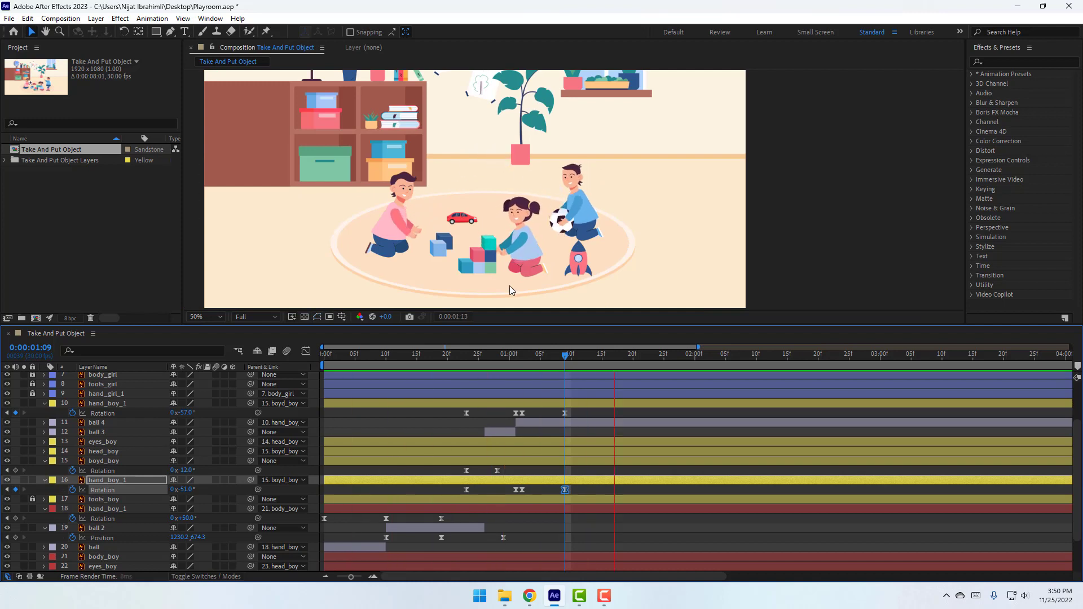
key(space)
Delay the last Rotation keyframes of the blue-shirted boy's hands to about 0:00:01:14 (upper layer) and 0:00:01:15 (lower layer), and preview the motion.
drag(565, 413, 603, 412)
drag(566, 490, 601, 490)
key(space)
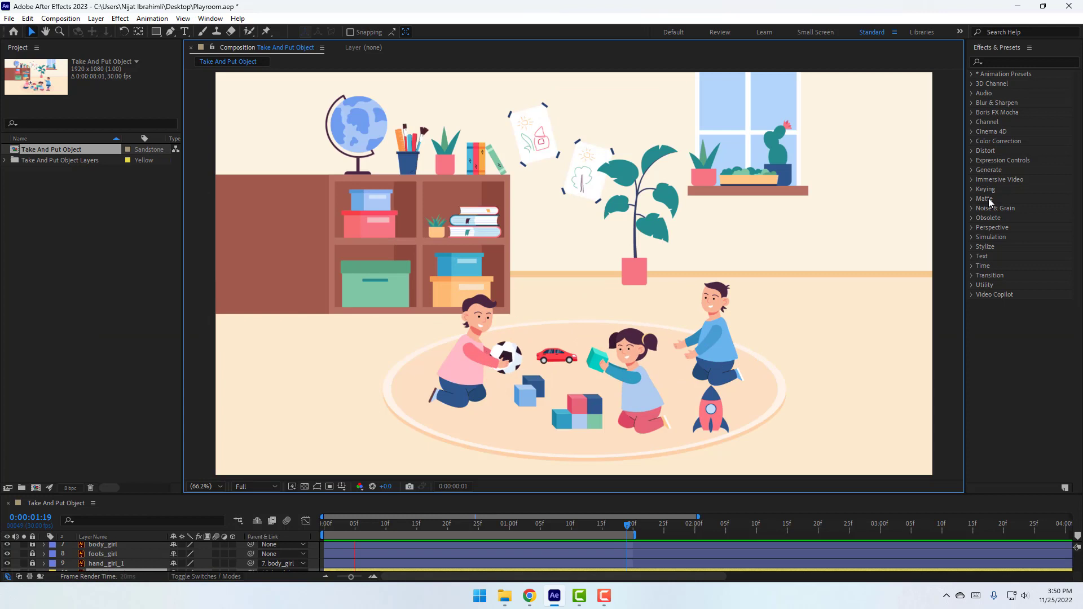
key(space)
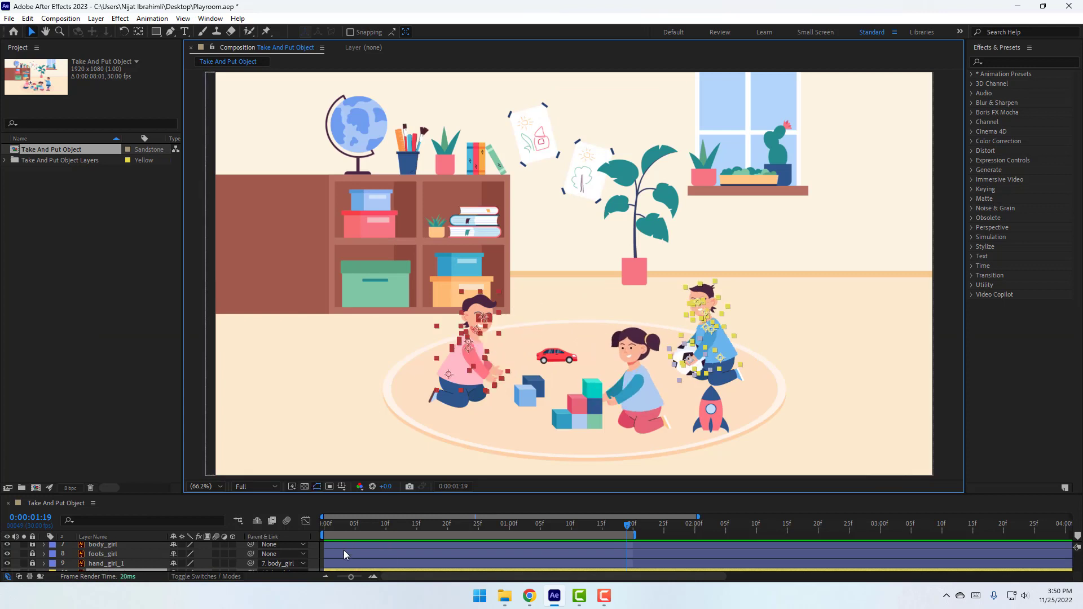